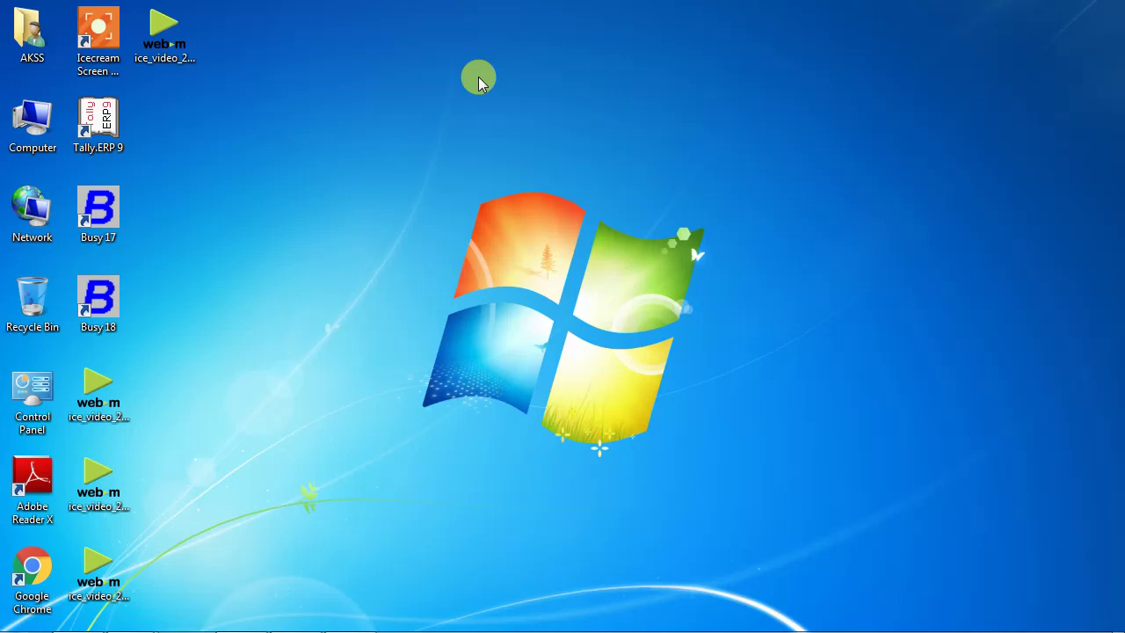
Restore the Excel workbook window and switch to the PlaceHolders sheet
mouse_move(57, 626)
left_click(283, 616)
left_click(123, 470)
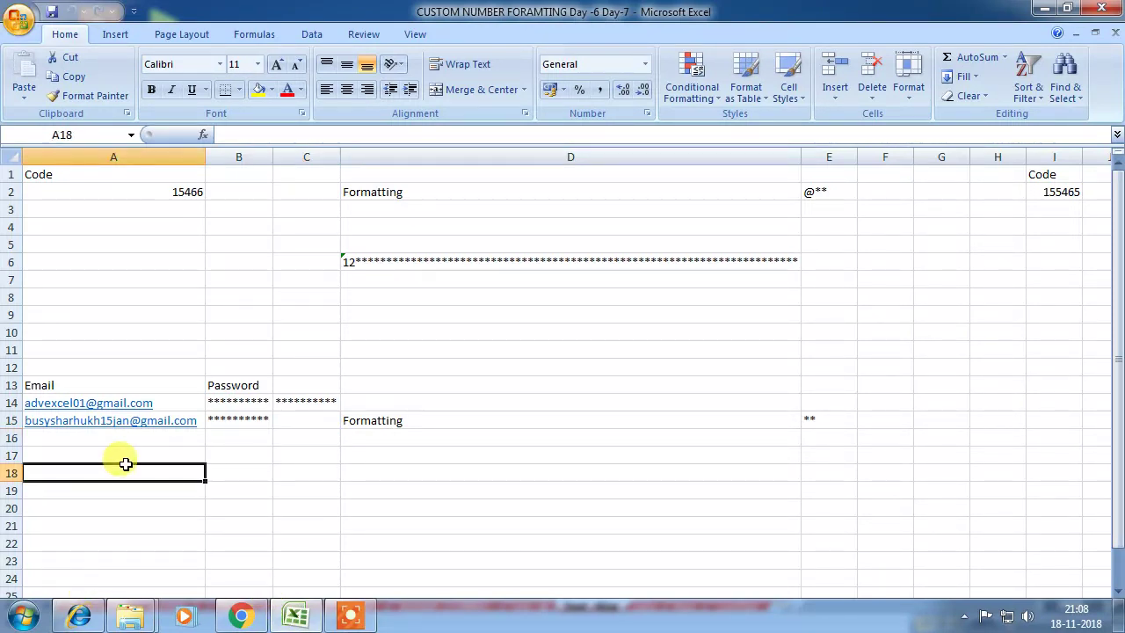
left_click(97, 606)
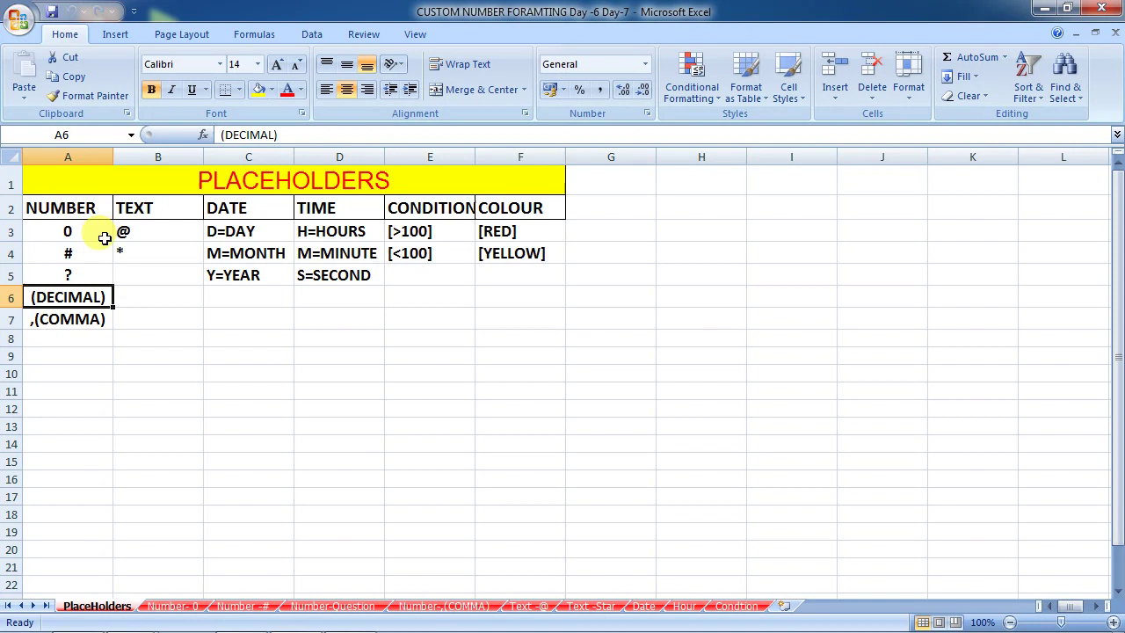
Review the NUMBER, TEXT, DATE and TIME placeholder headings, selecting the lists in A2:B7
left_click(158, 216)
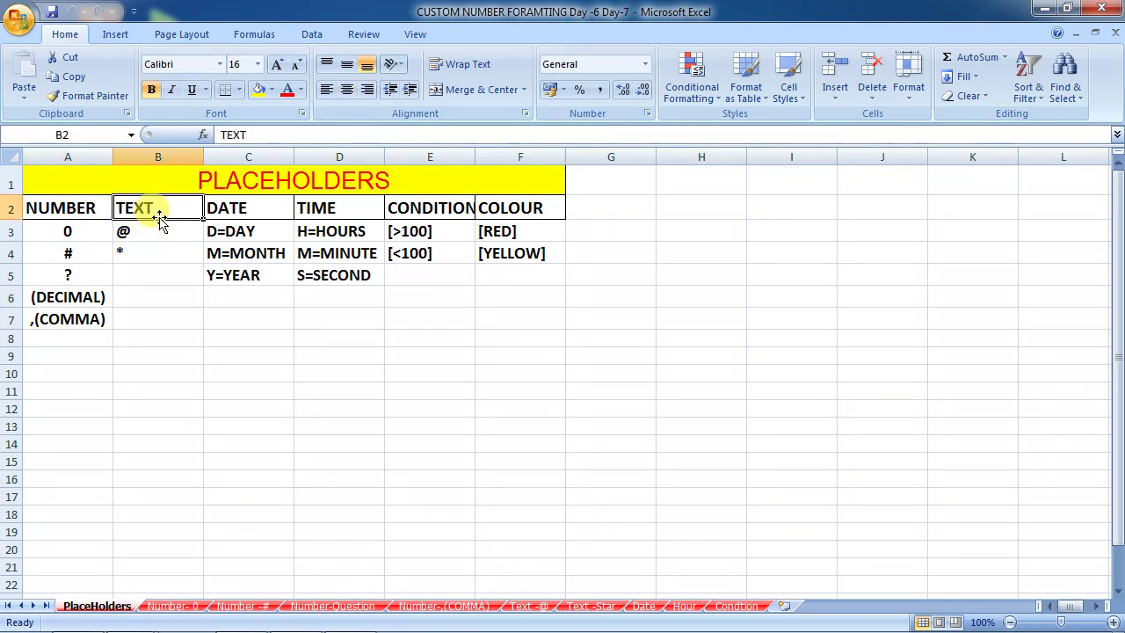
left_click(214, 208)
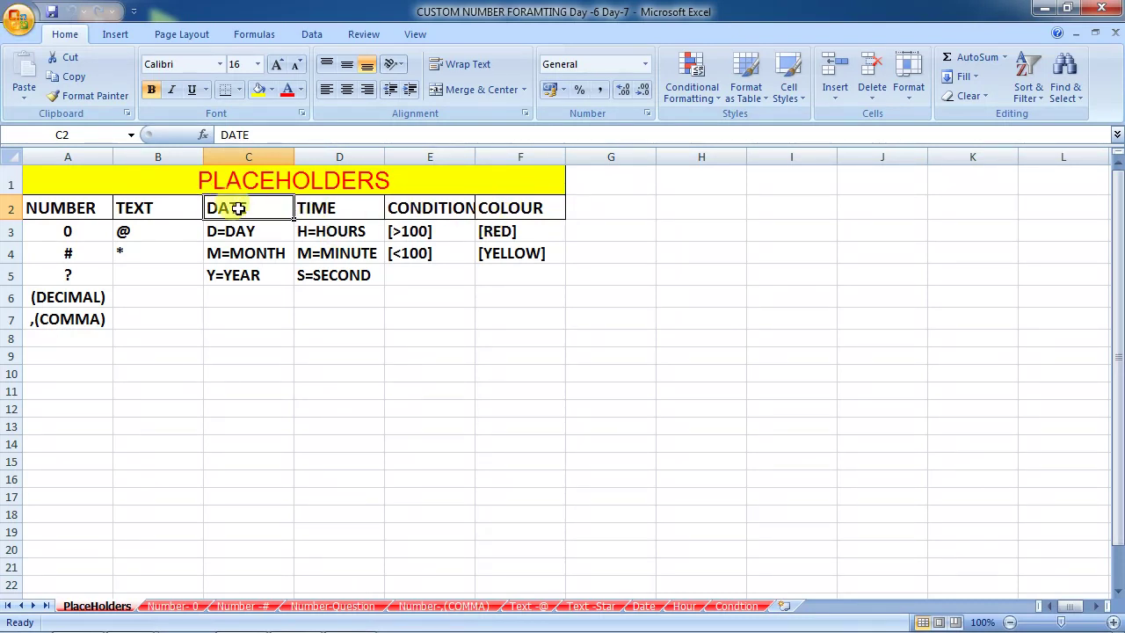
left_click(91, 211)
left_click_drag(92, 211, 191, 315)
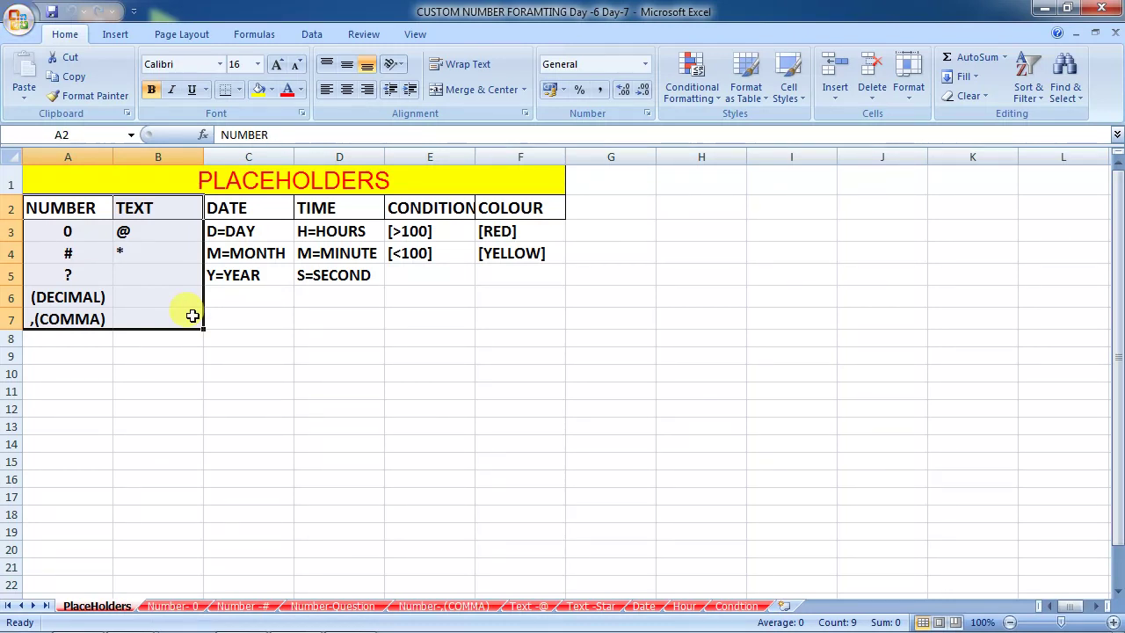
left_click(268, 211)
left_click(314, 211)
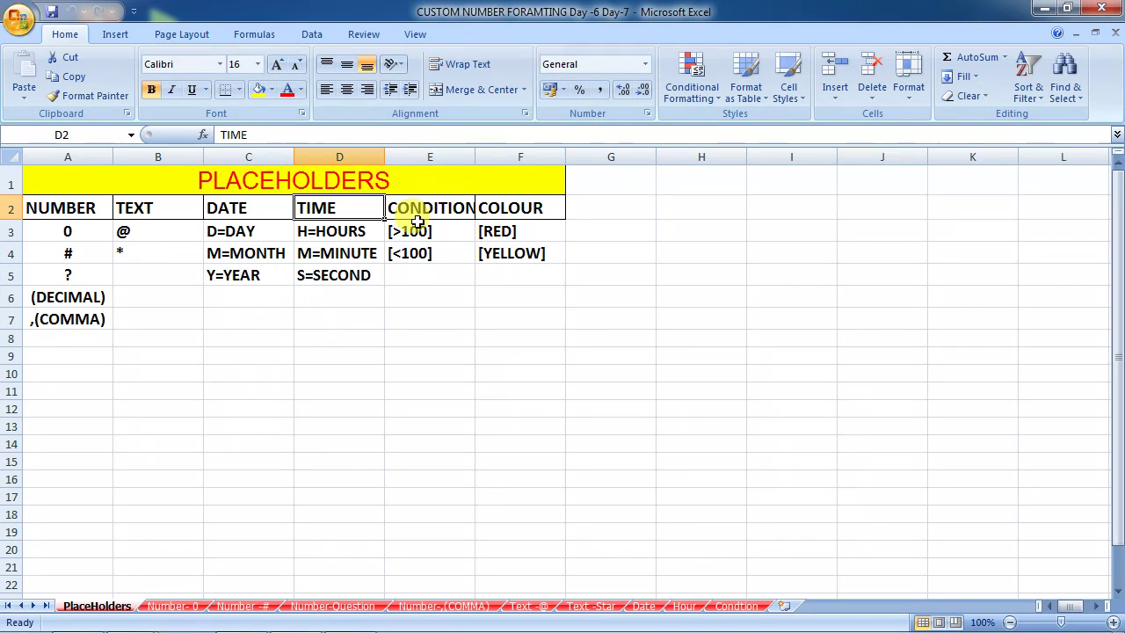
Open the Date sheet and review the D and DD day examples in C3 and C4
left_click(640, 596)
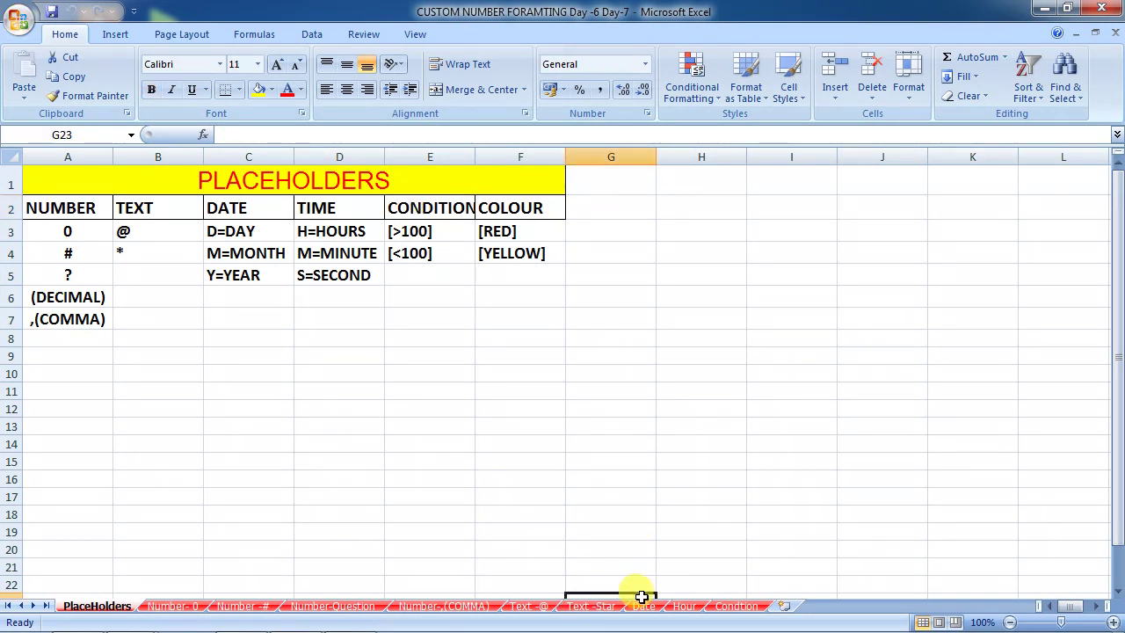
left_click(643, 605)
left_click(223, 326)
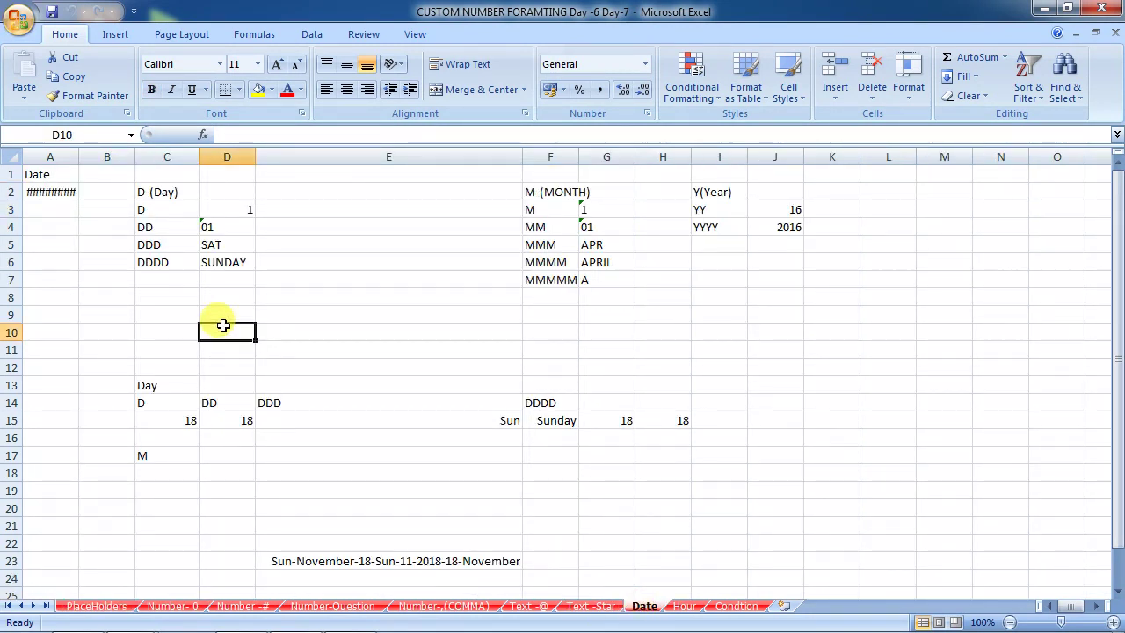
left_click(146, 383)
left_click(172, 211)
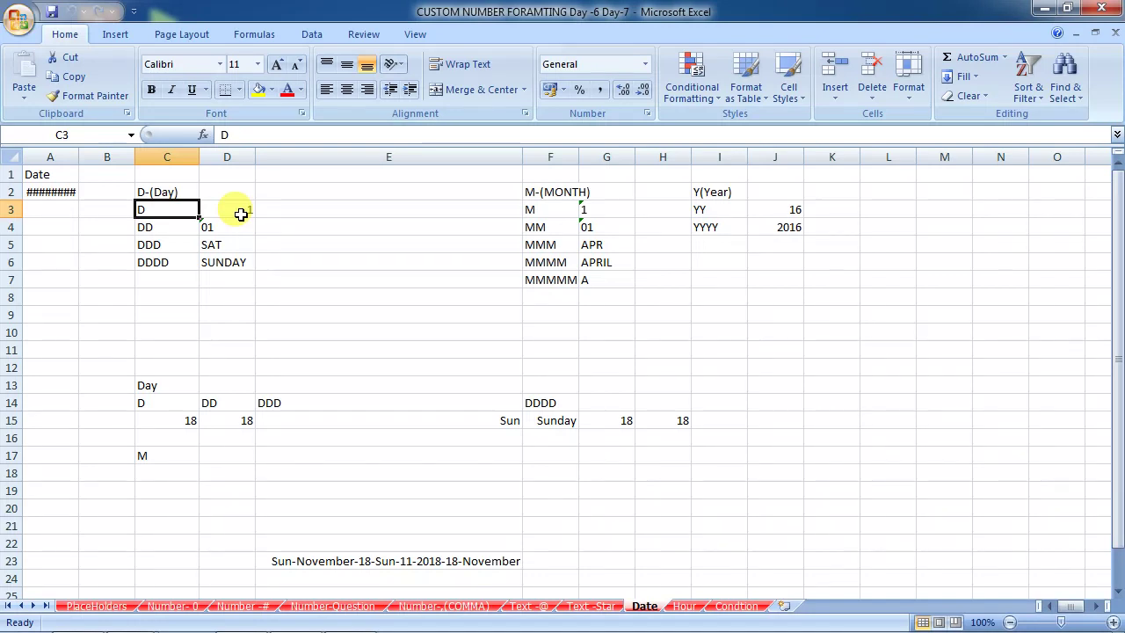
left_click(182, 226)
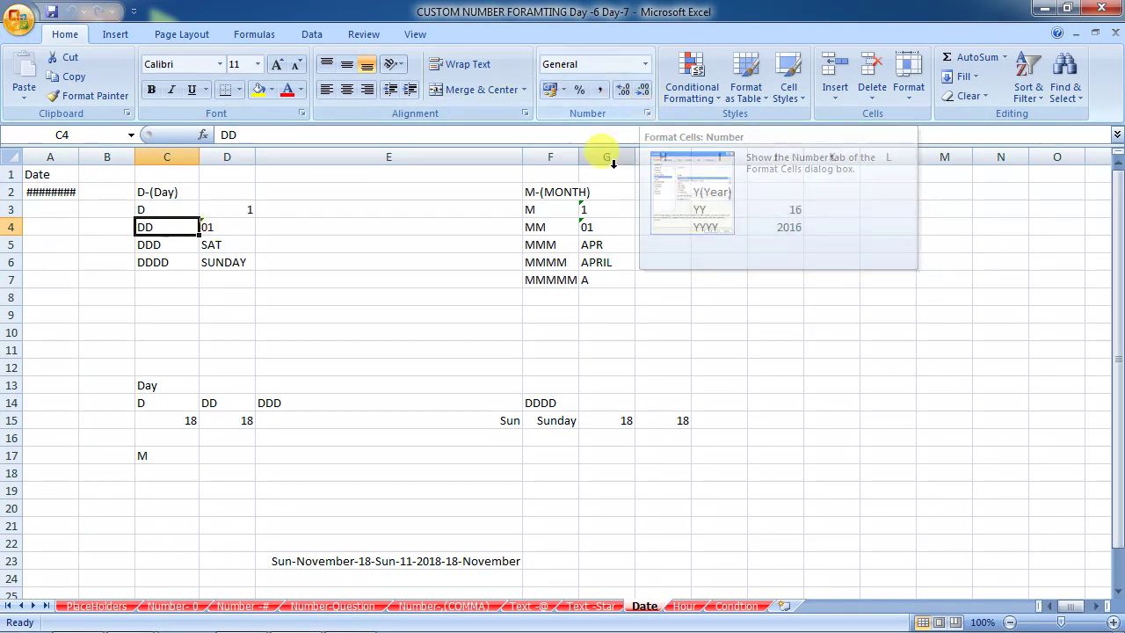
scroll(367, 349, "down", 3)
Enter the date 18/11/2018 in cell E29 of the Date sheet
scroll(326, 363, "down", 3)
left_click(258, 350)
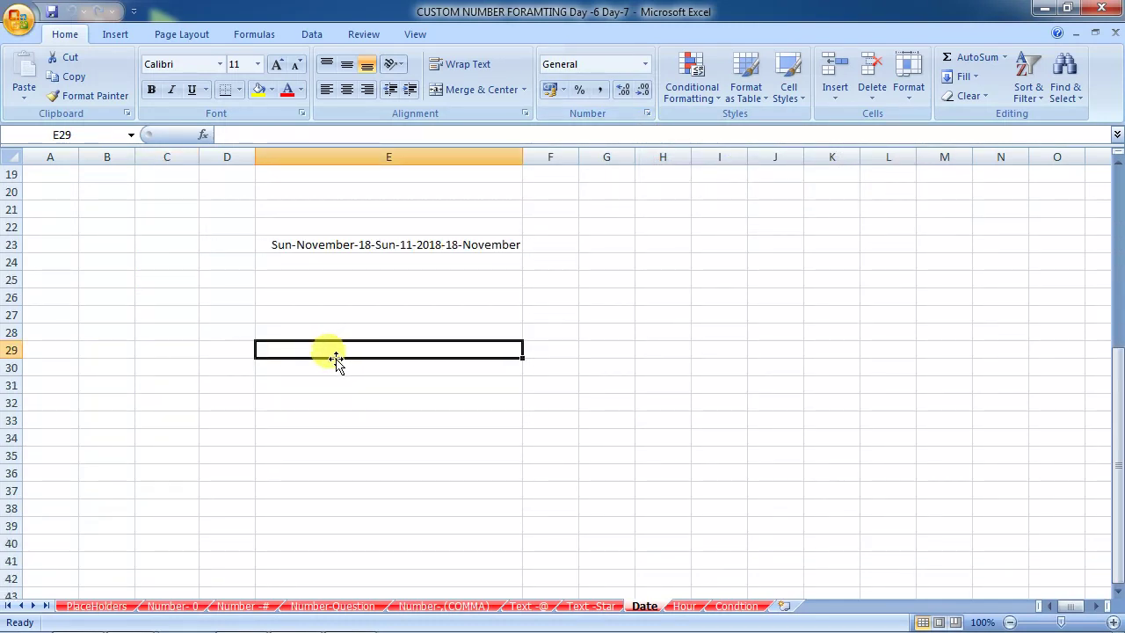
type("0")
key("BackSpace")
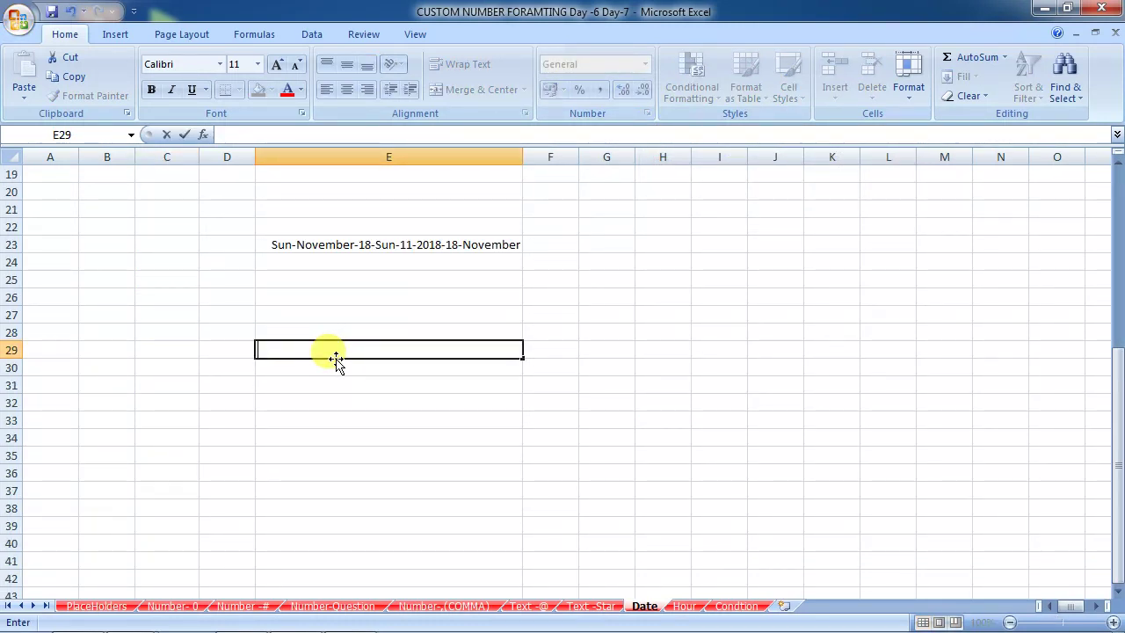
type("18/0")
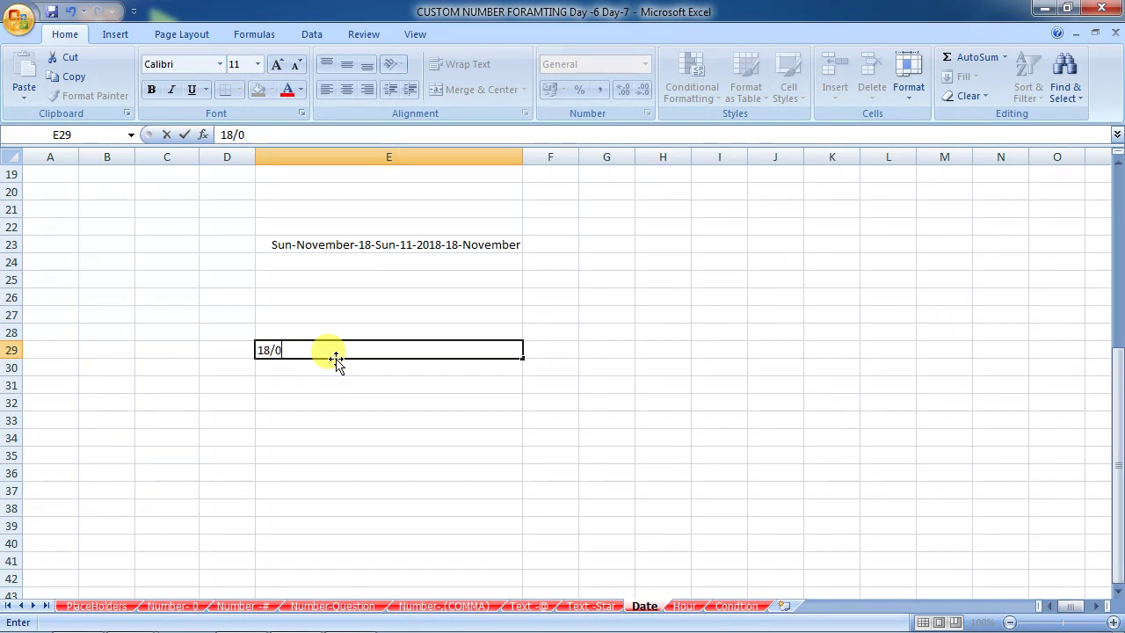
key("BackSpace")
type("11/20")
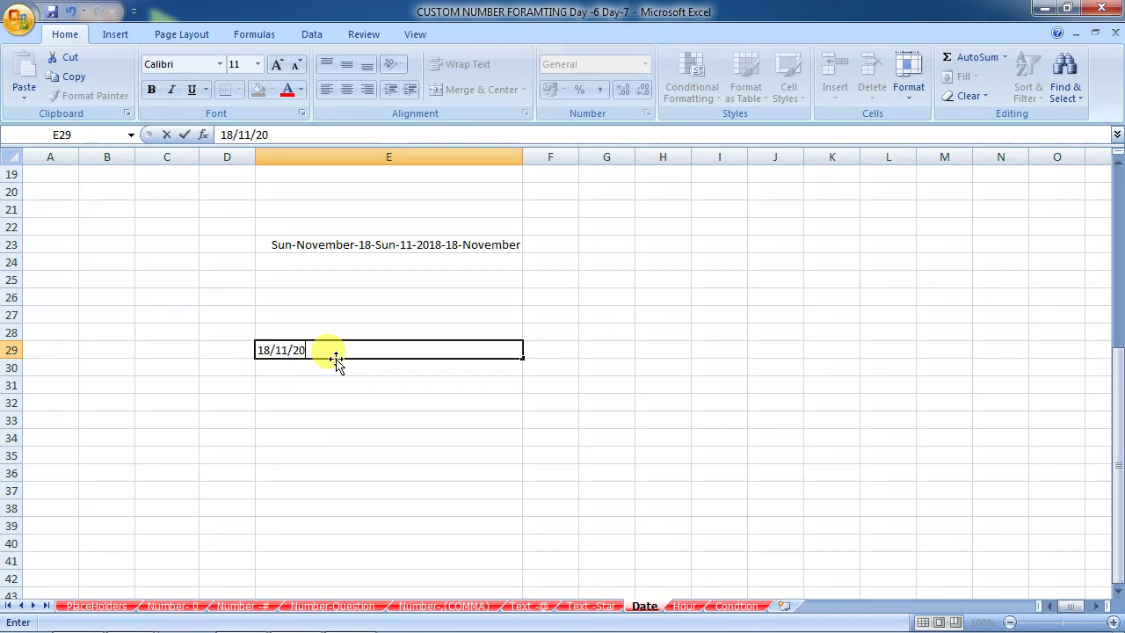
key("Return")
key("Up")
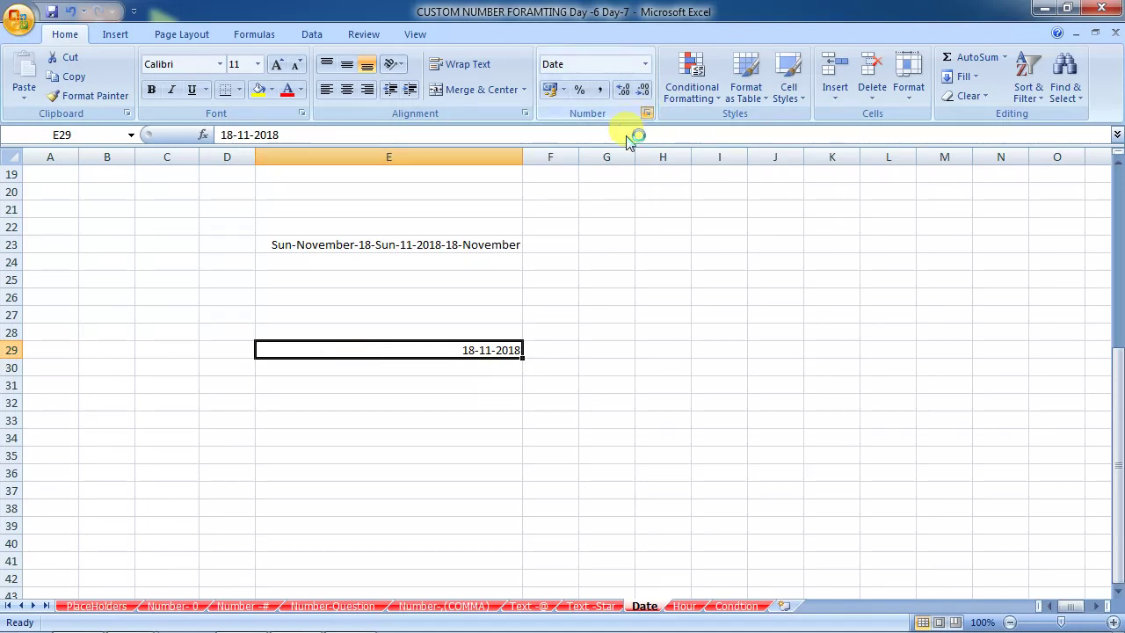
left_click(647, 112)
Apply the custom day-only formats dd and then ddd to cell E29
left_click(386, 307)
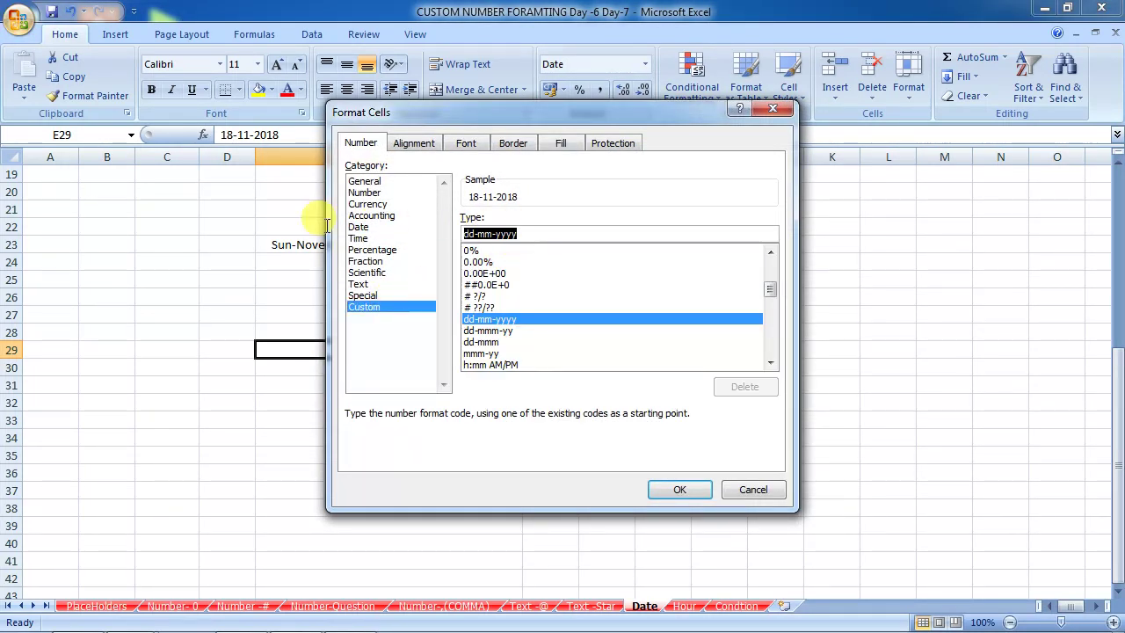
type("dd")
key("Return")
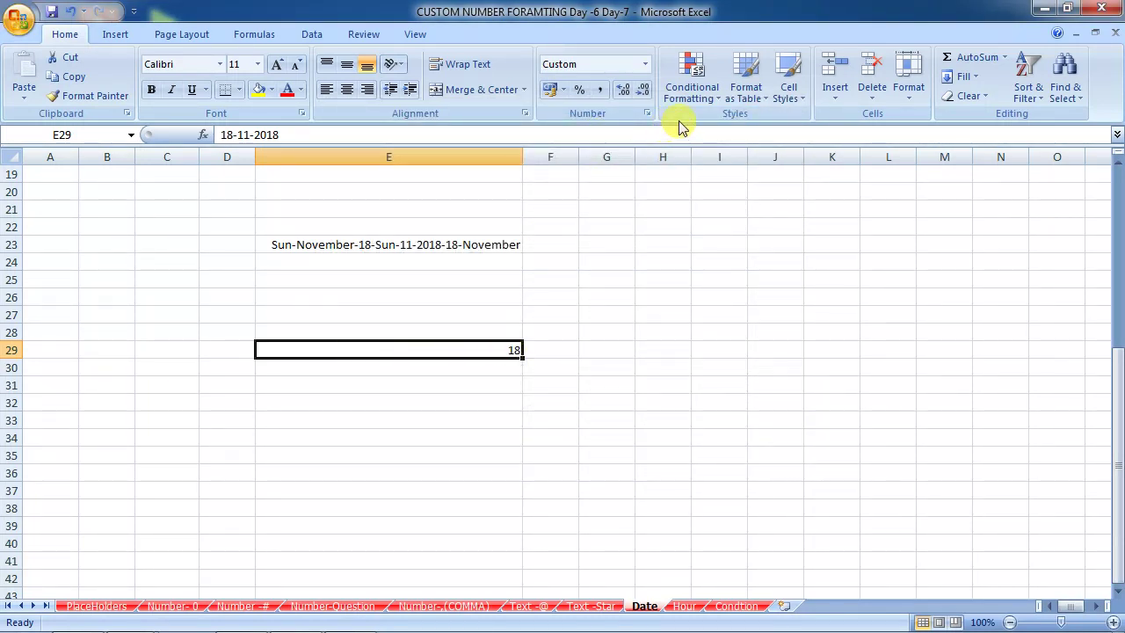
left_click(648, 112)
left_click(507, 233)
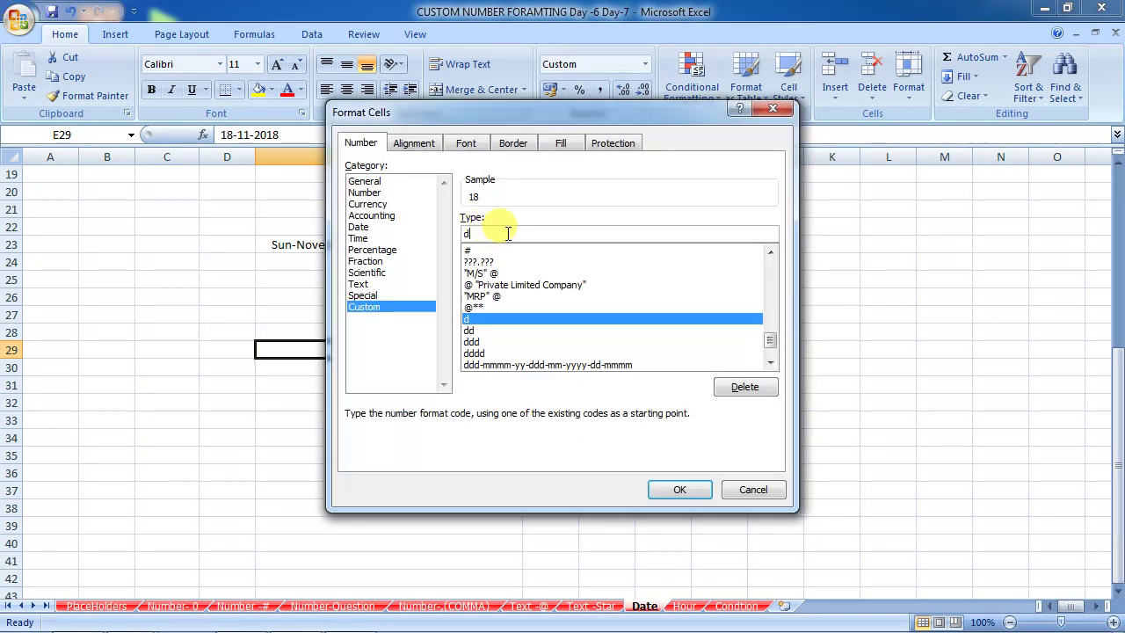
type("D")
key("Return")
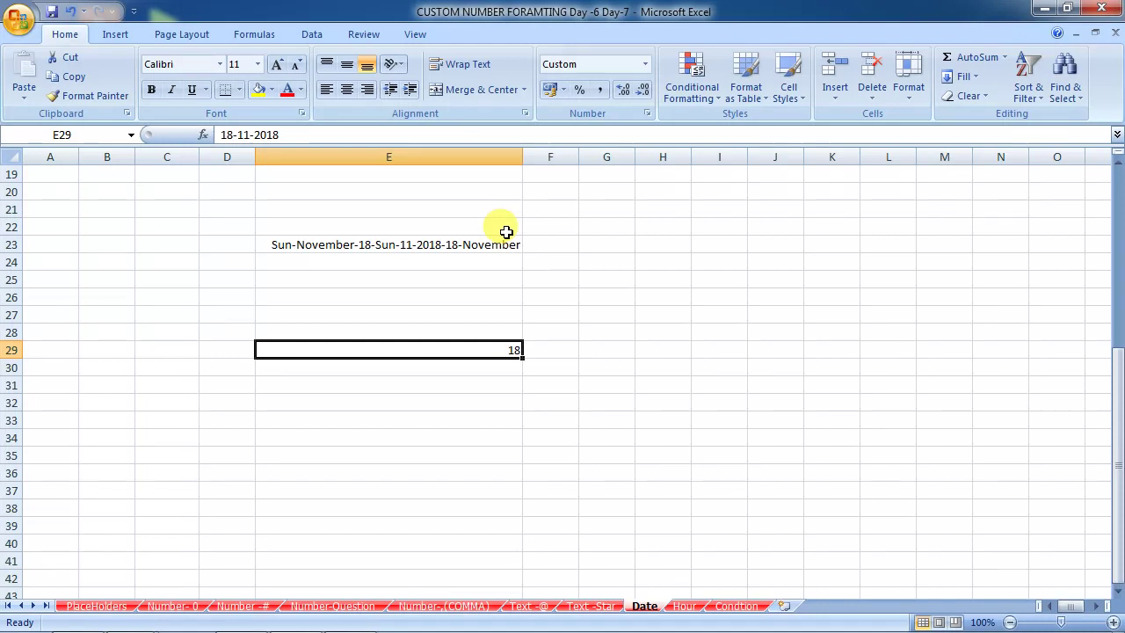
Re-enter the date 01/11/2018 in cell E29
type("01/11/0")
key("BackSpace")
type("2018")
key("Return")
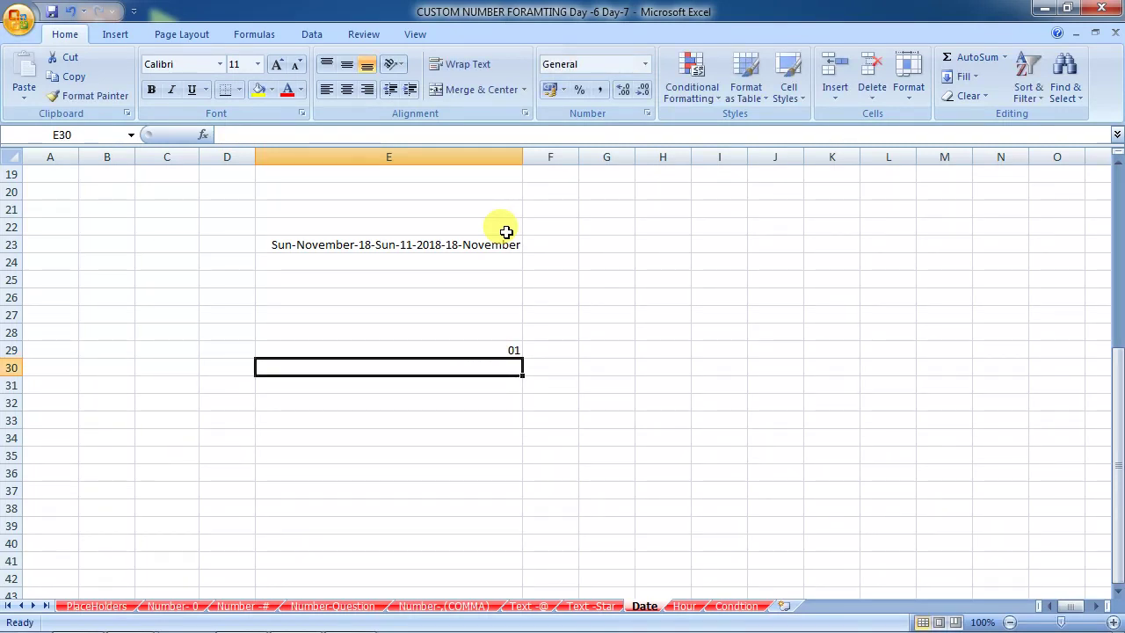
key("Up")
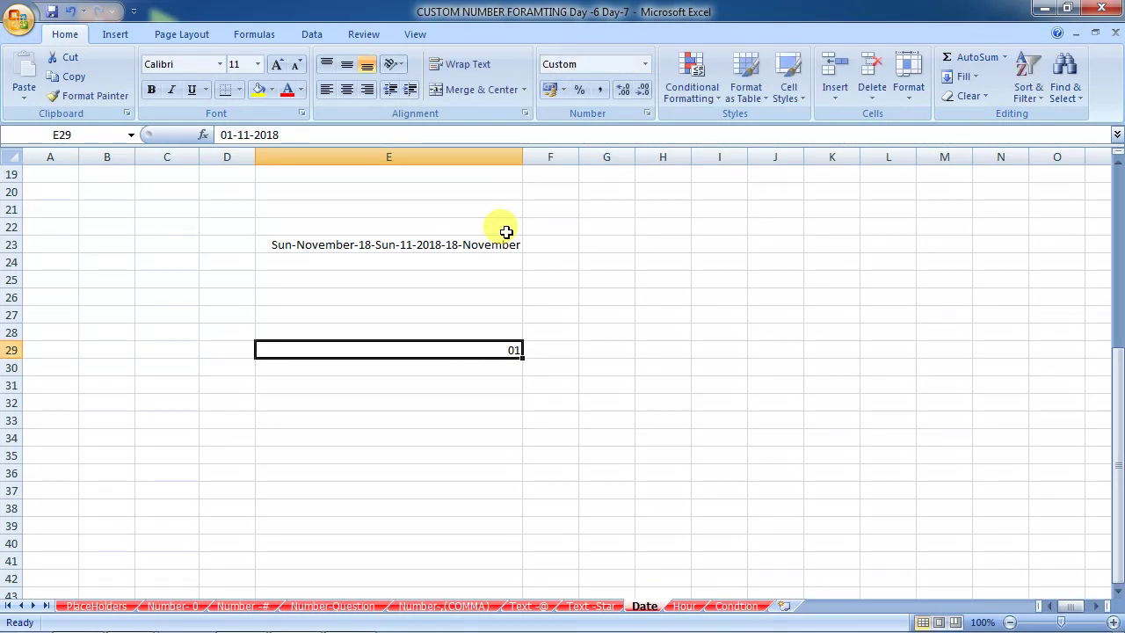
Apply the abbreviated weekday format and re-enter 18-11-2018 in E29, showing Sun
left_click(647, 113)
left_click(507, 231)
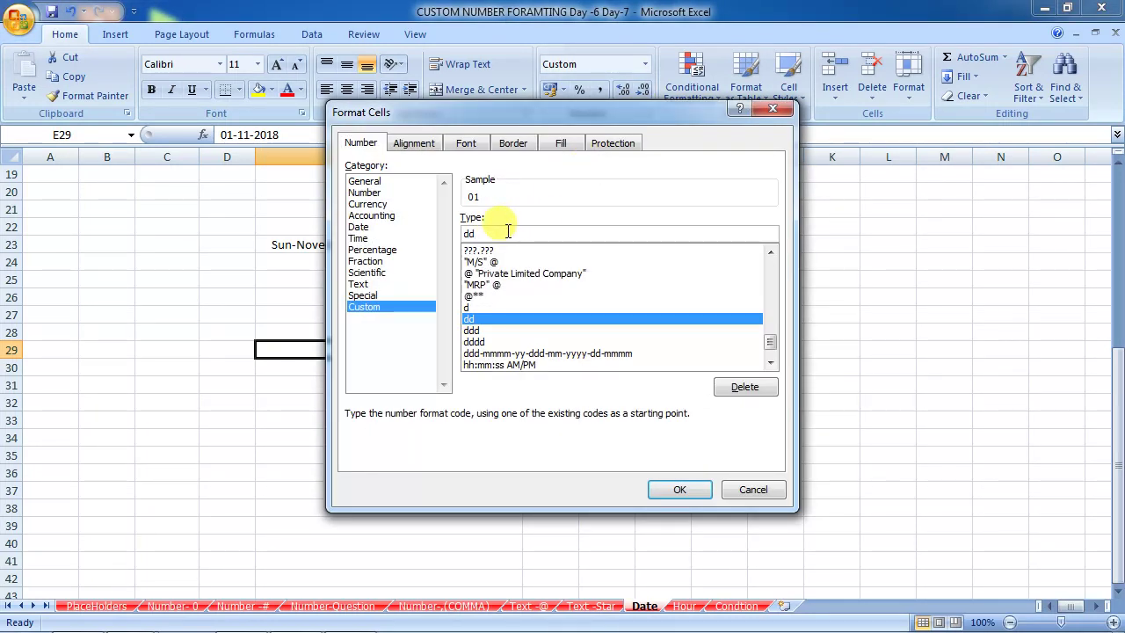
type("D")
key("Return")
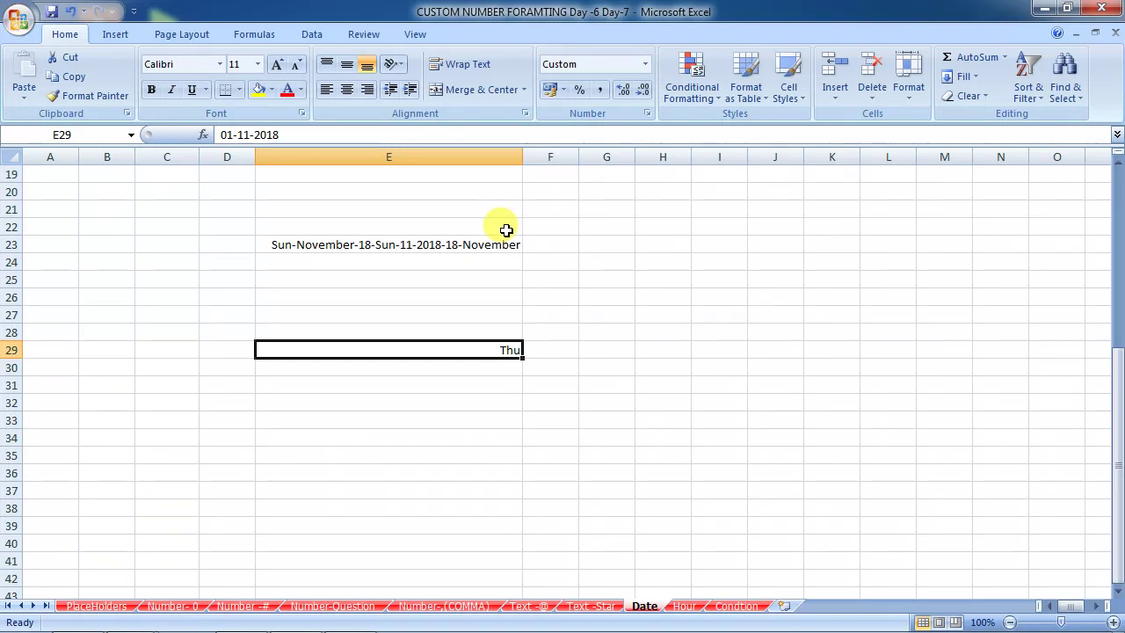
type("18-11")
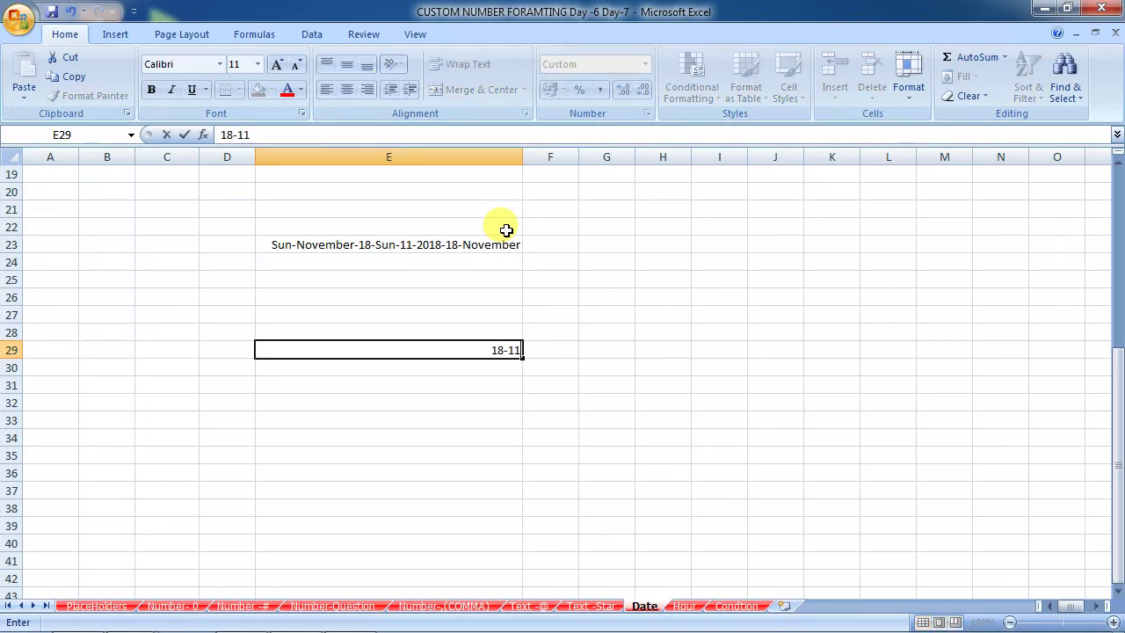
type("-2018")
key("Return")
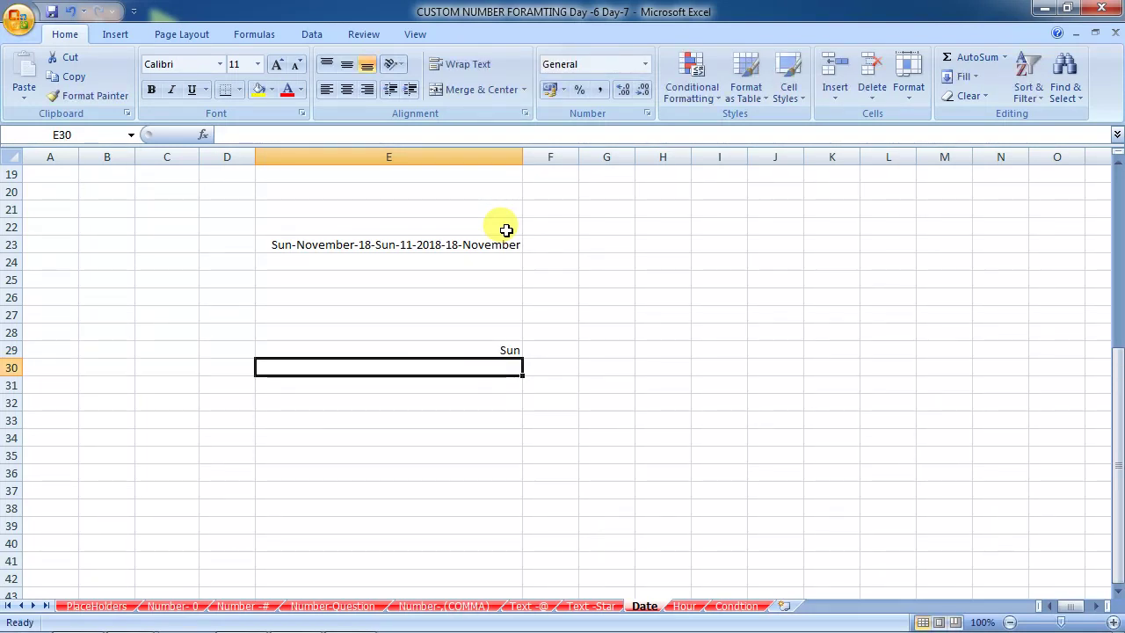
Change E29's custom format from dddd to dddd-m so it reads Sunday-11
left_click(505, 348)
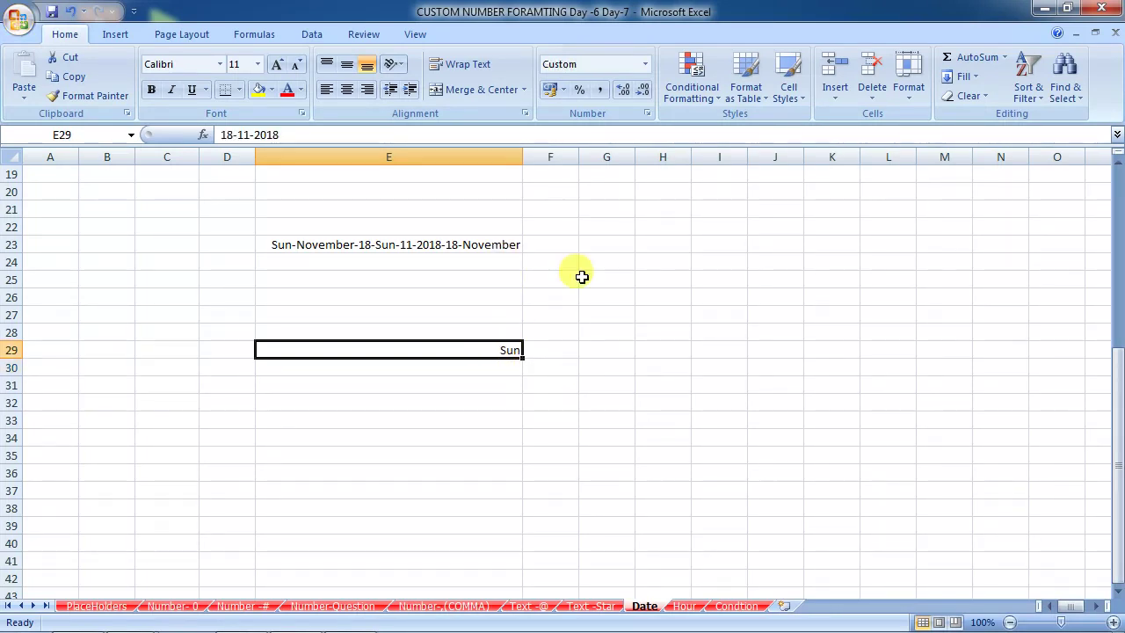
left_click(647, 115)
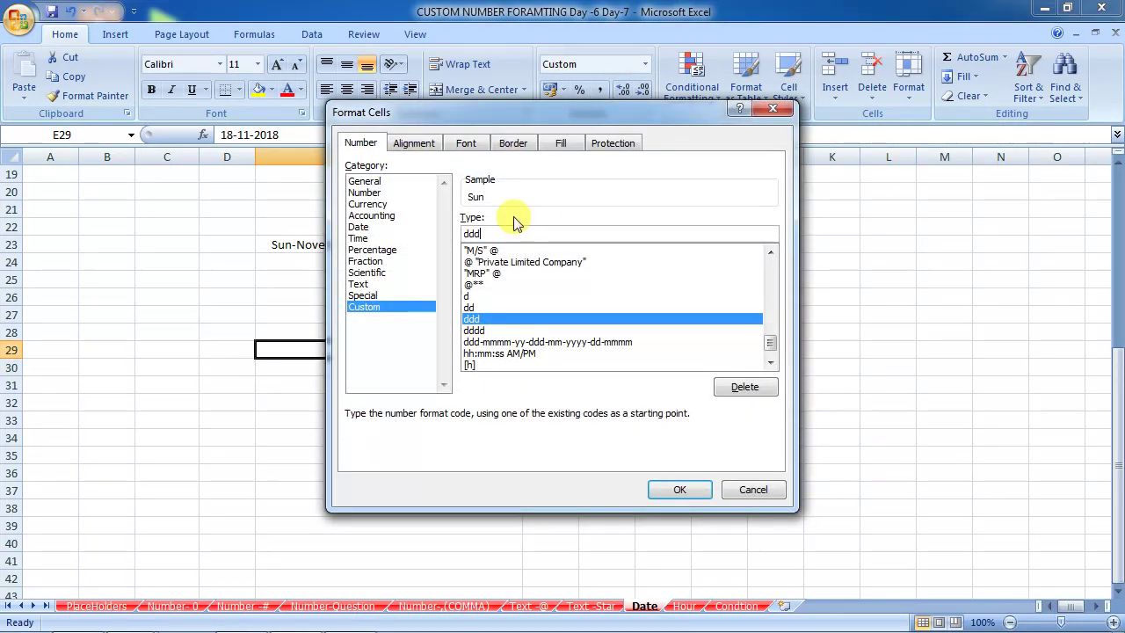
type("d")
key("Return")
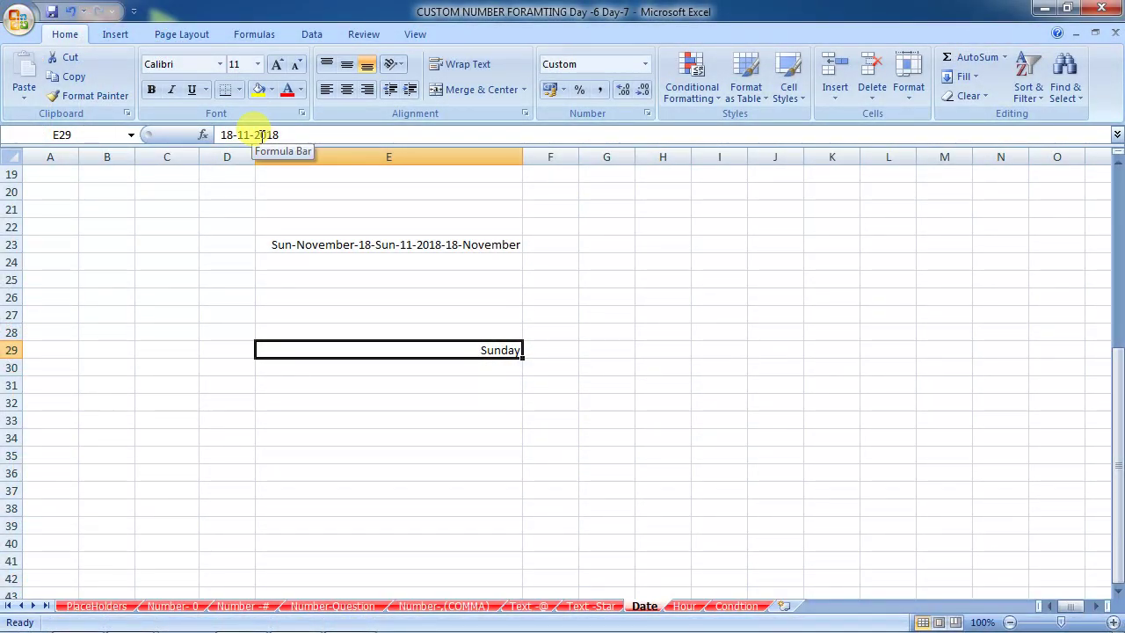
left_click(647, 113)
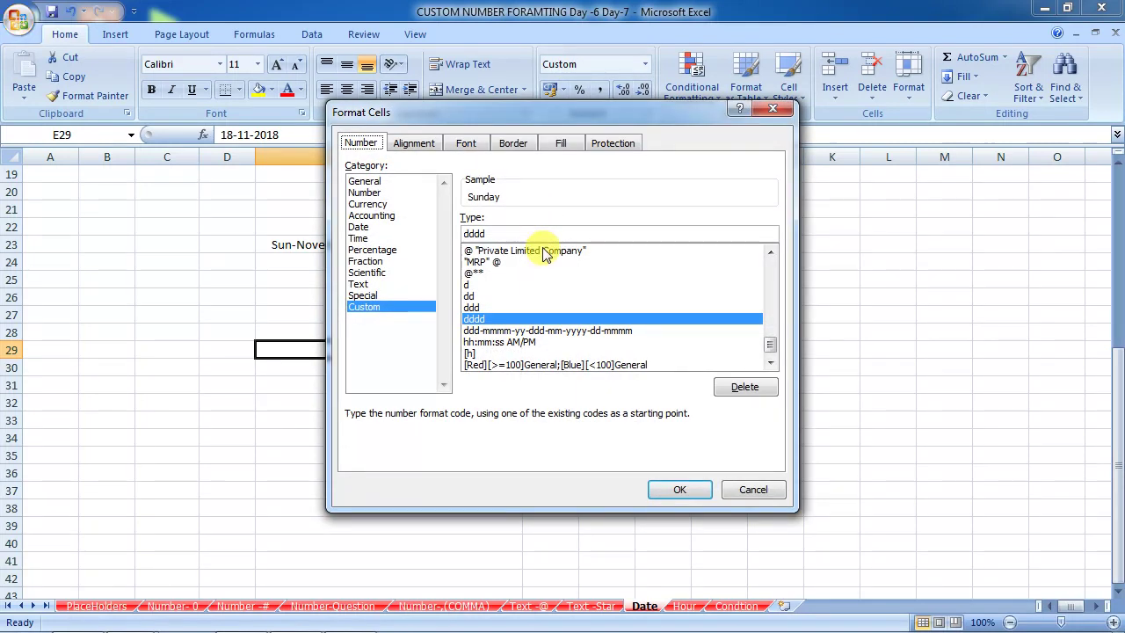
left_click(539, 233)
type("-M")
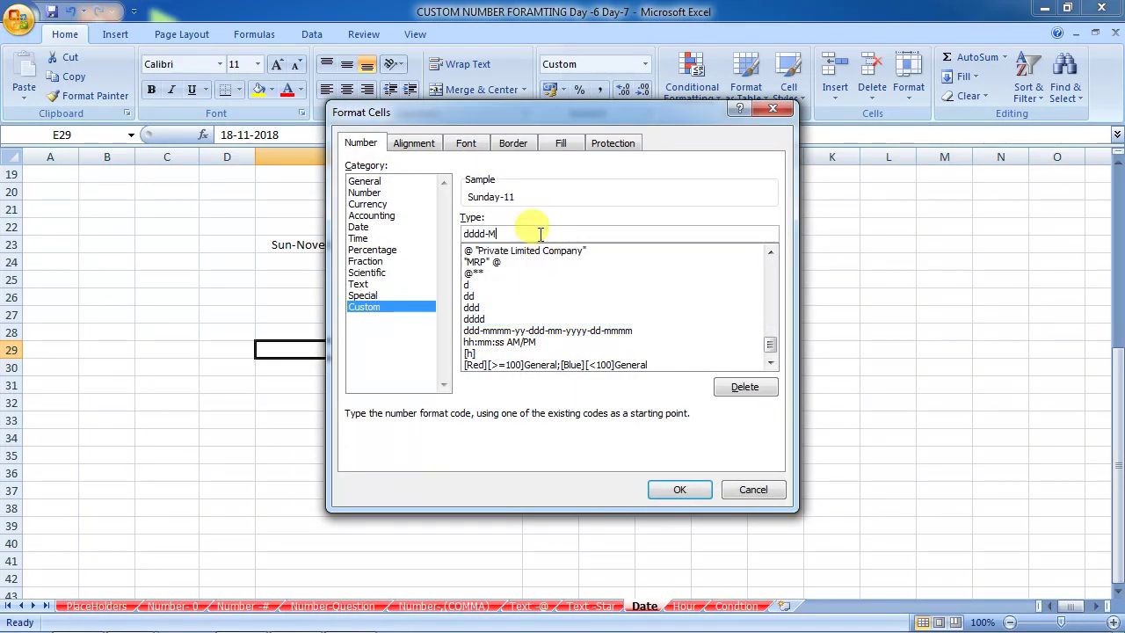
key("Return")
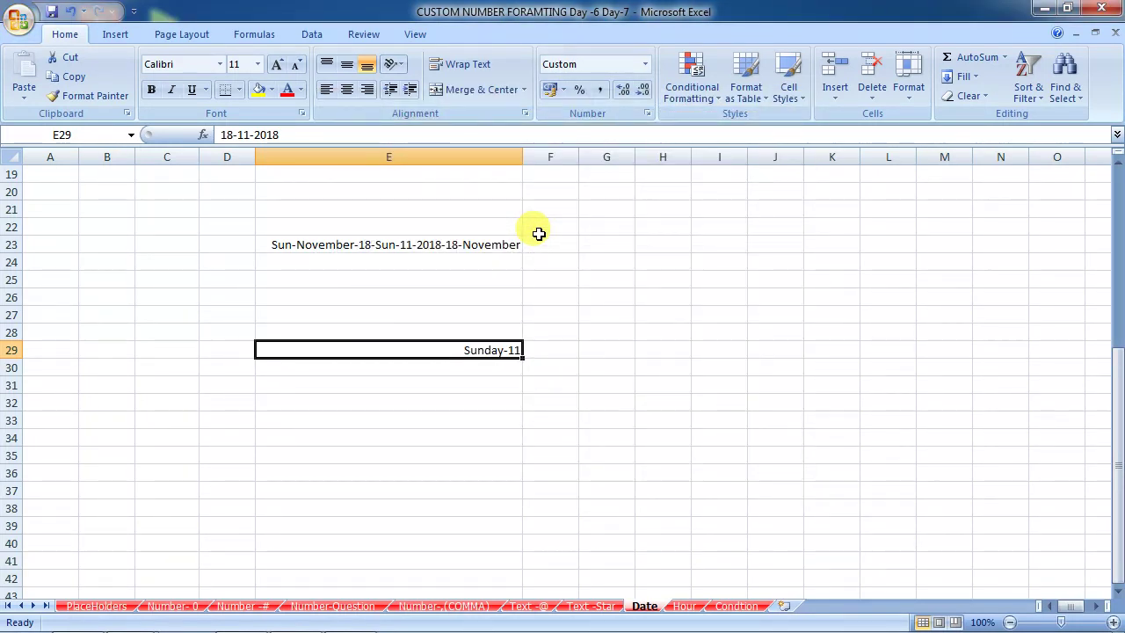
left_click(646, 114)
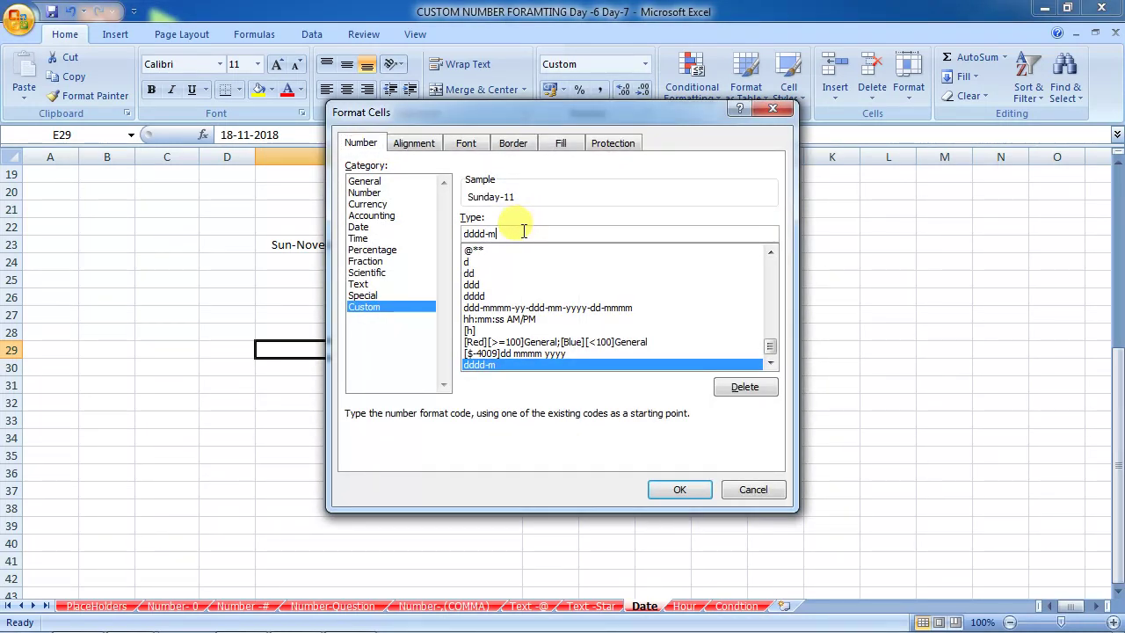
type("M")
key("Return")
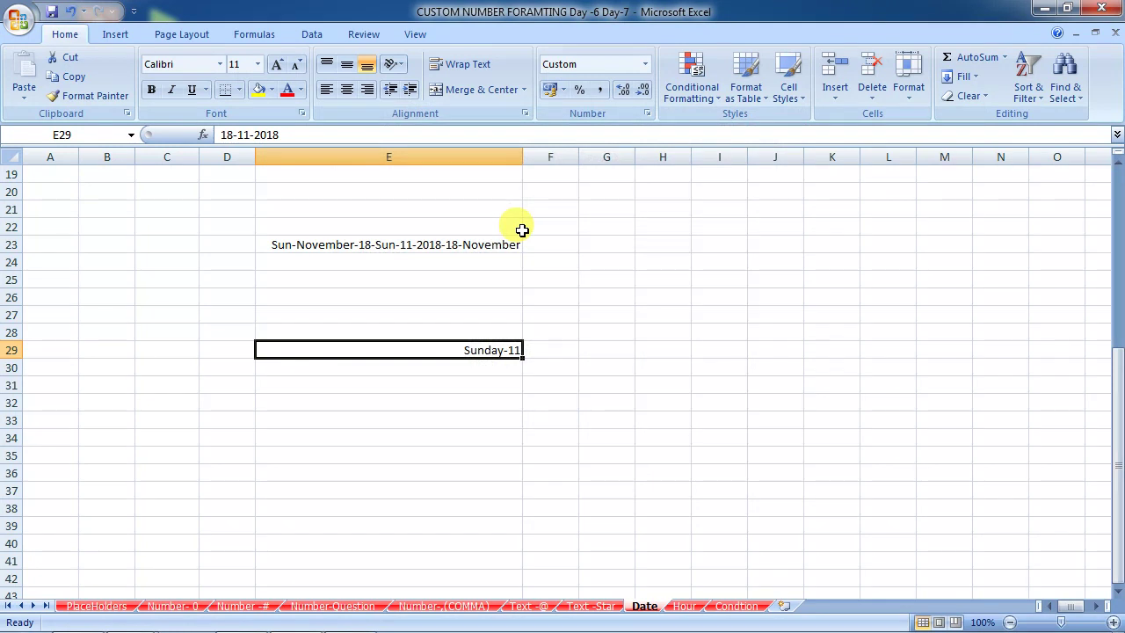
Try month codes dddd-mmm and dddd-mmmm on E29, showing Nov then November
left_click(525, 114)
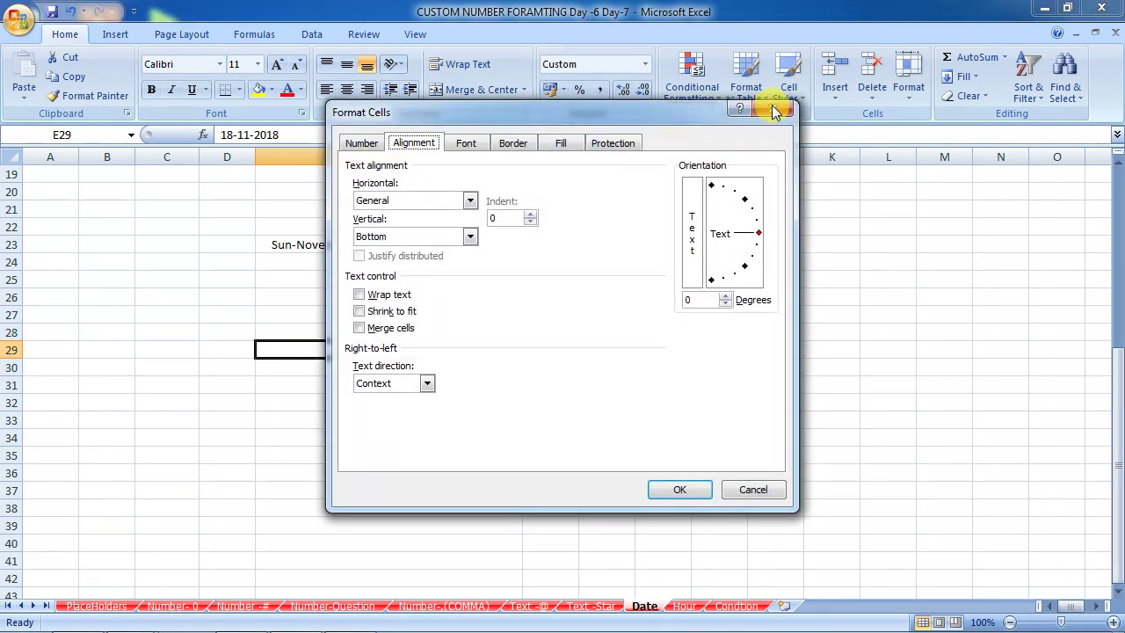
left_click(779, 110)
left_click(647, 114)
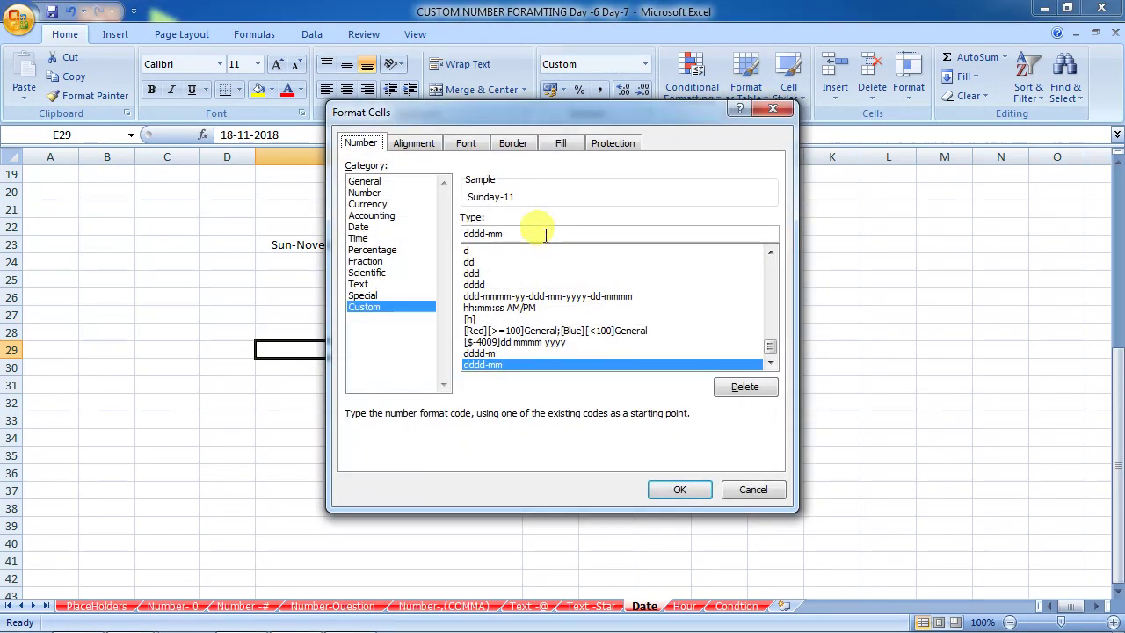
left_click(545, 234)
type("M")
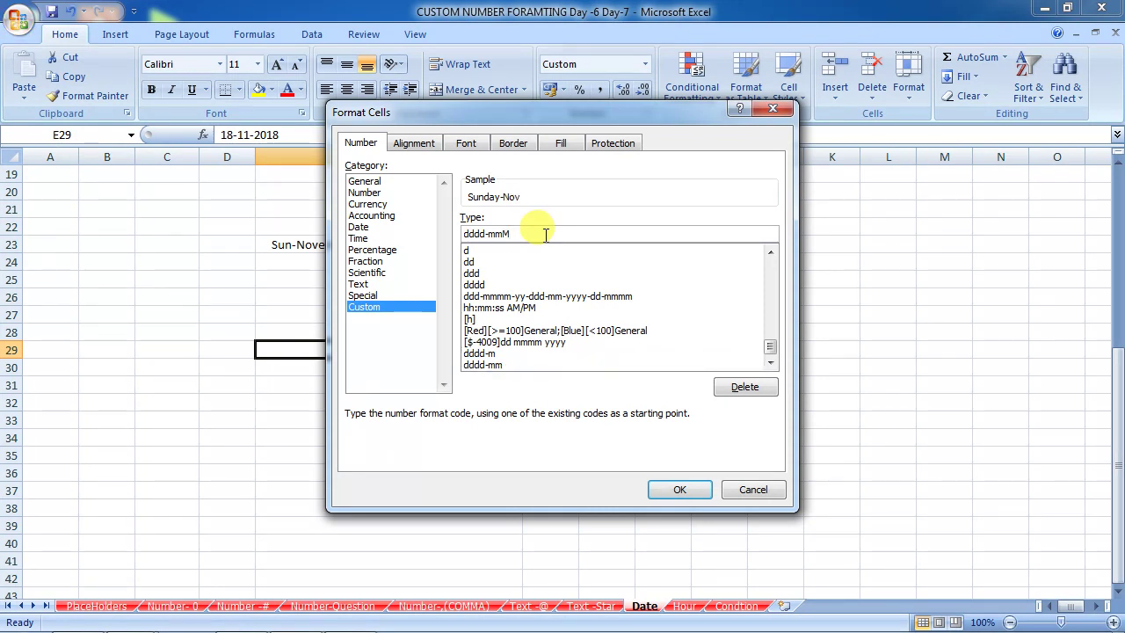
key("Return")
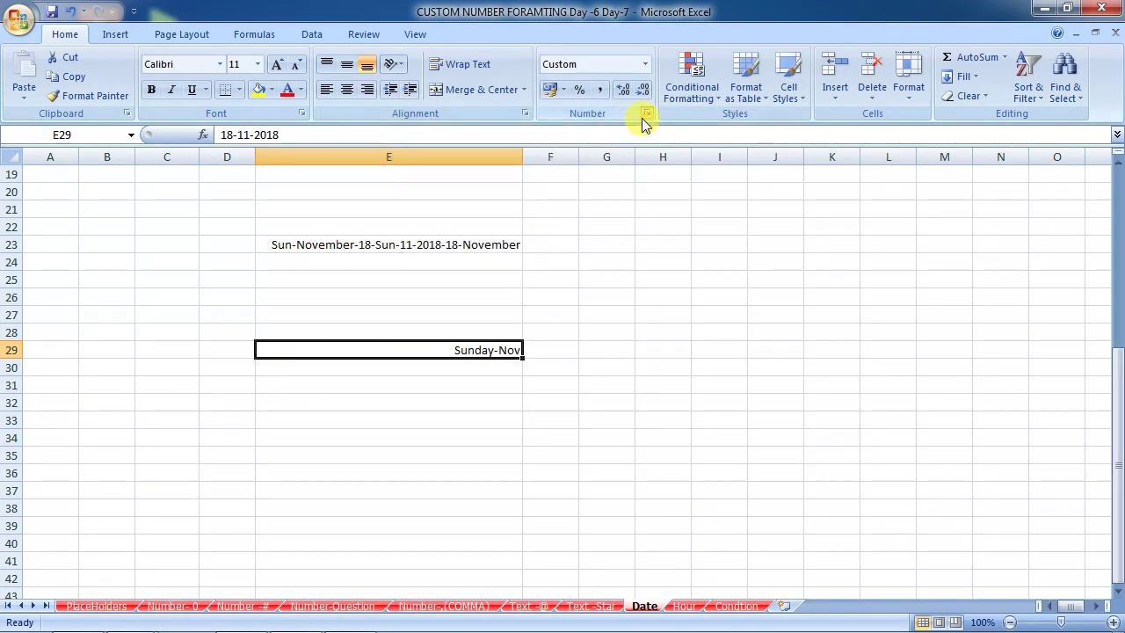
left_click(647, 114)
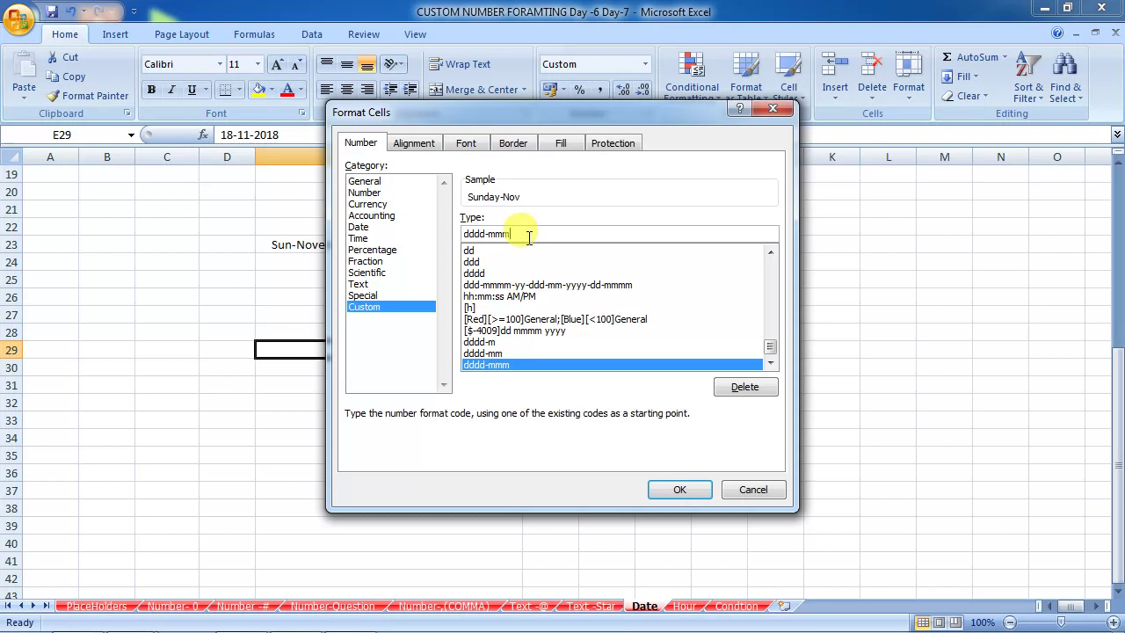
type("M")
key("Return")
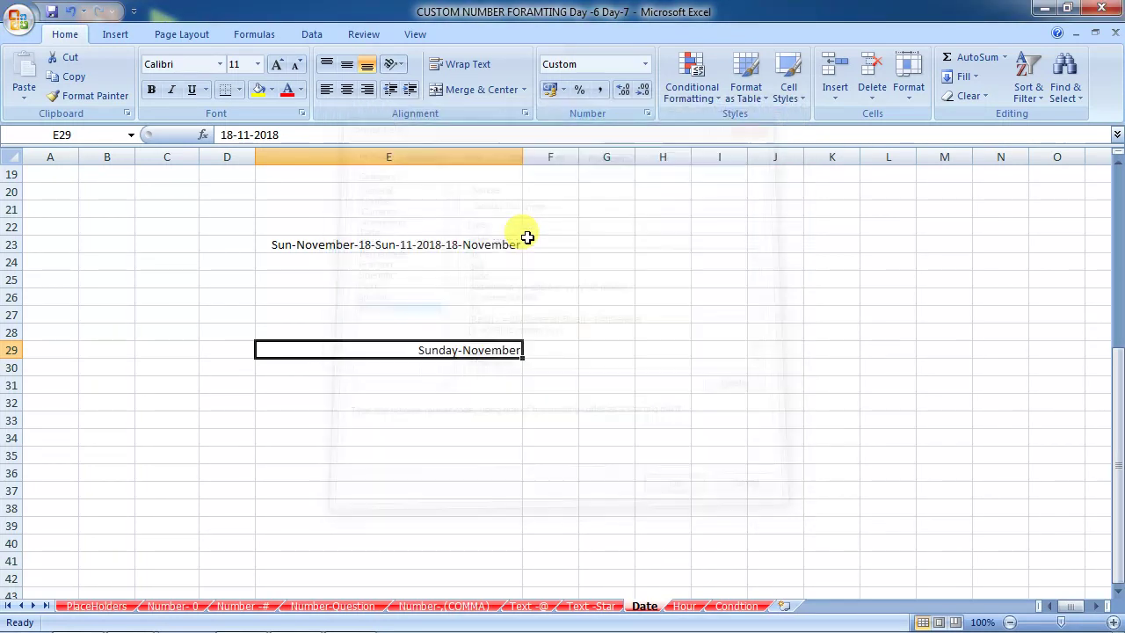
Switch E29 to dddd-mmmmm and add a two-digit year, previewing Sunday-N-18
left_click(648, 114)
left_click(531, 233)
type("M")
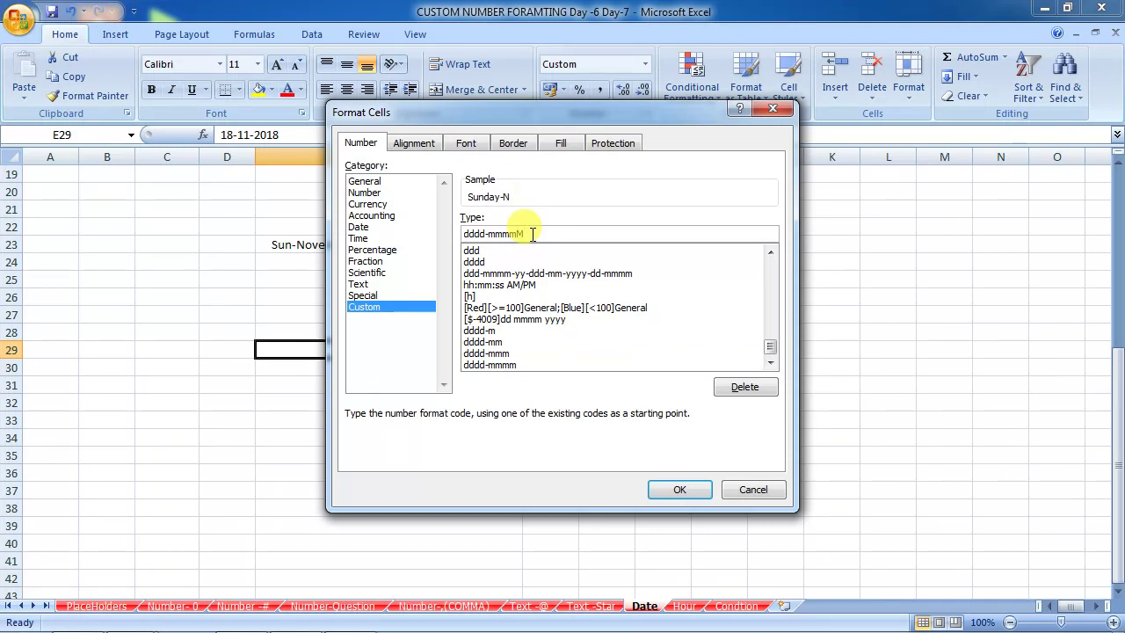
key("Return")
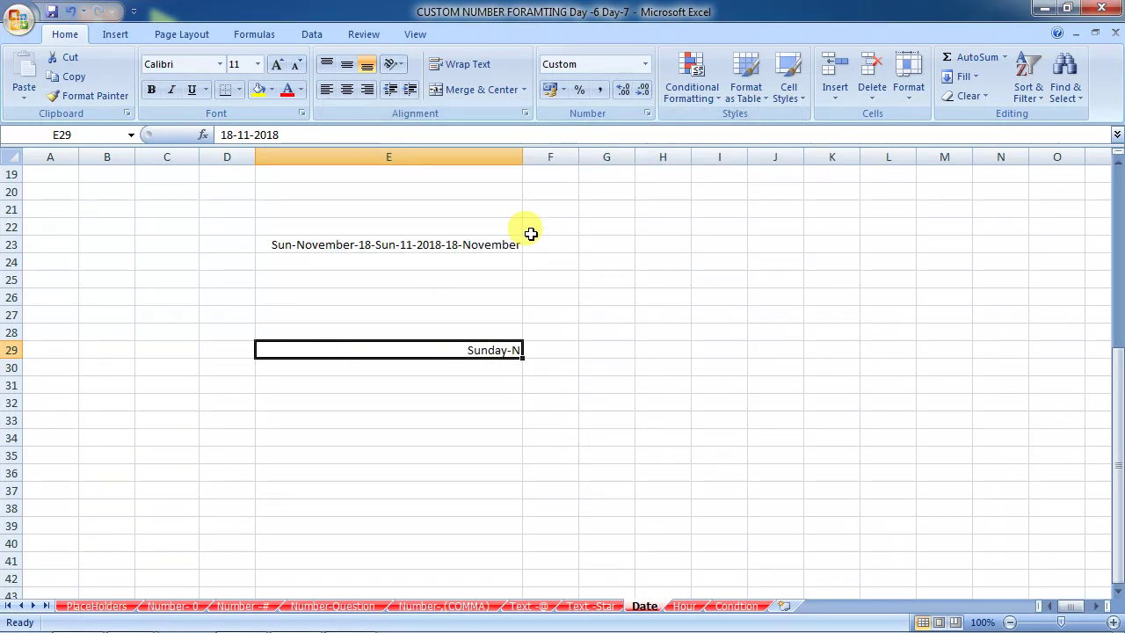
left_click(647, 115)
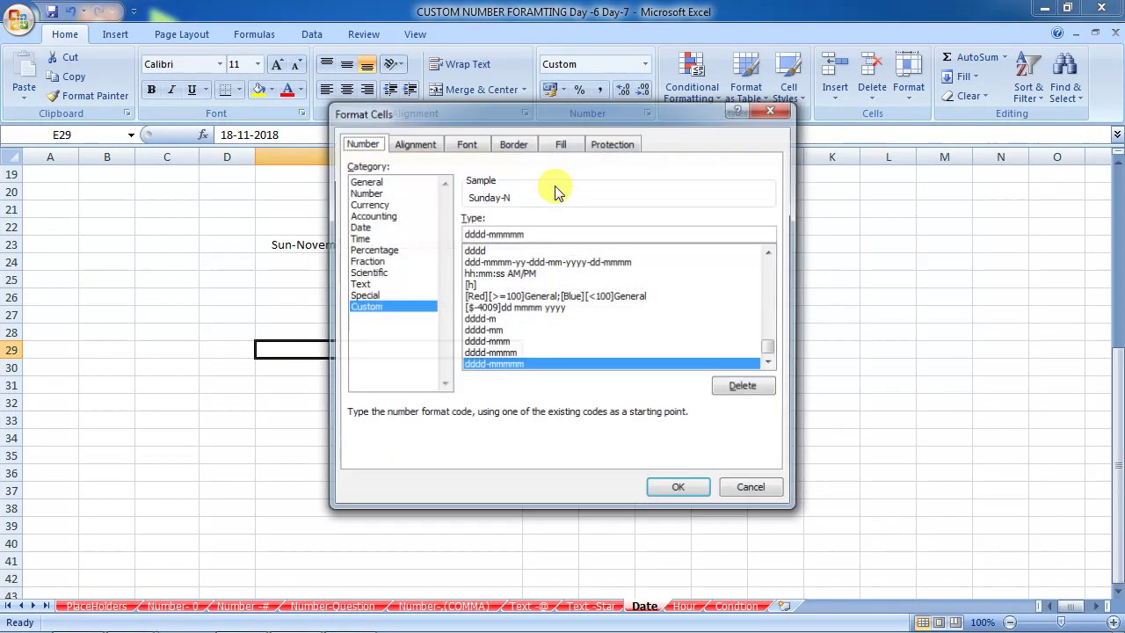
left_click(527, 234)
type("-yy")
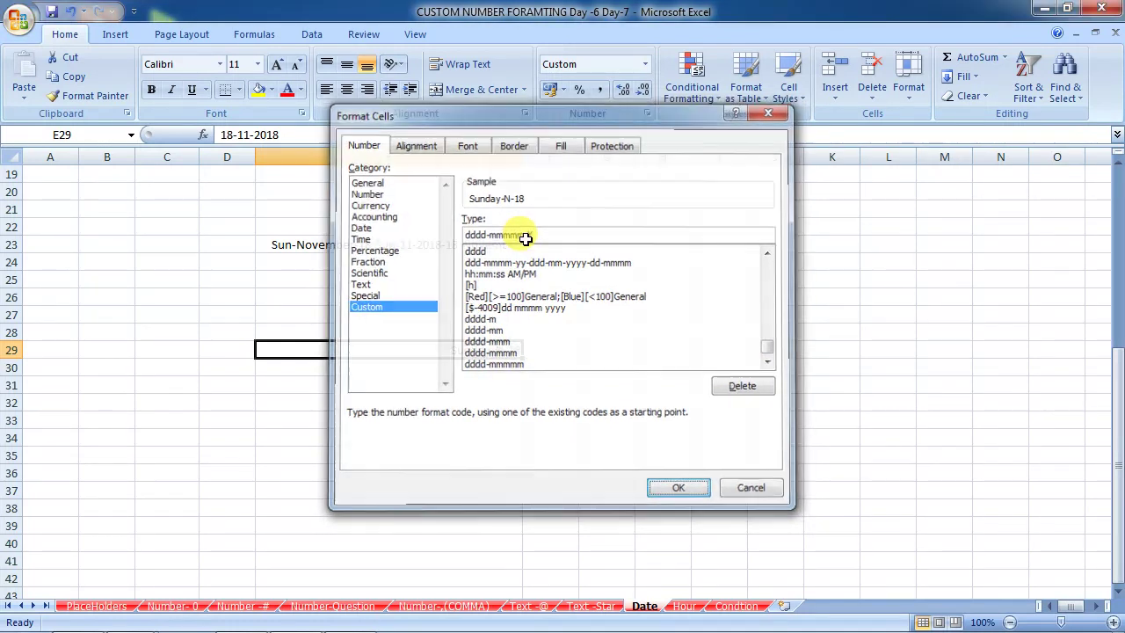
key("Return")
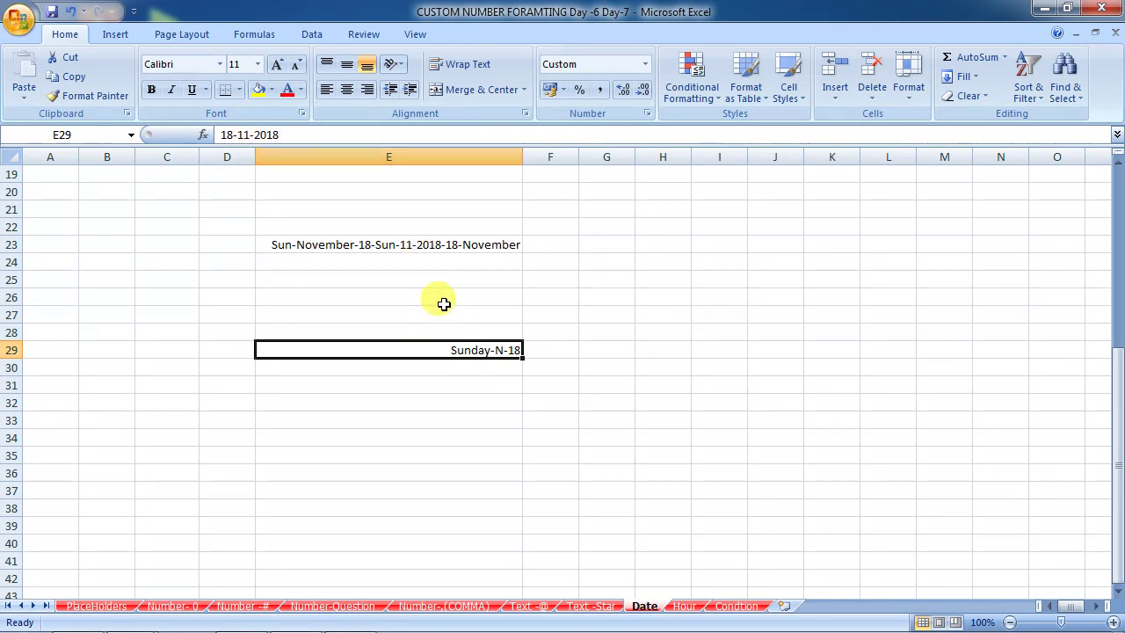
Format E29 as dddd-mmmmm-yyyy to read Sunday-N-2018, briefly trying an added HH:MM
left_click(648, 115)
left_click(614, 234)
type("yyYY")
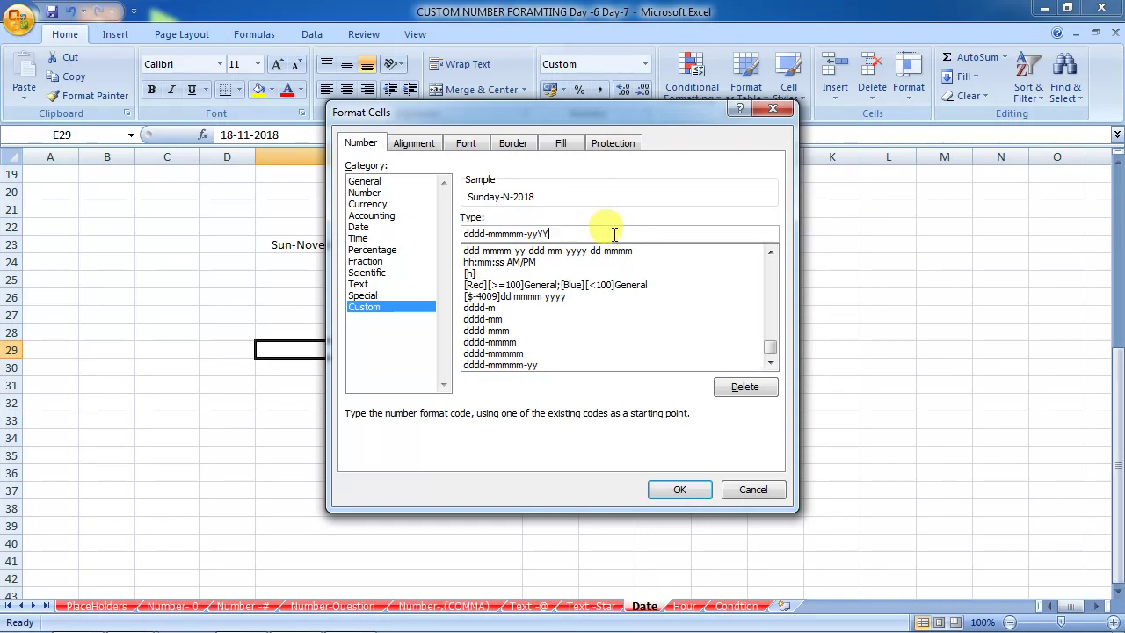
key("Return")
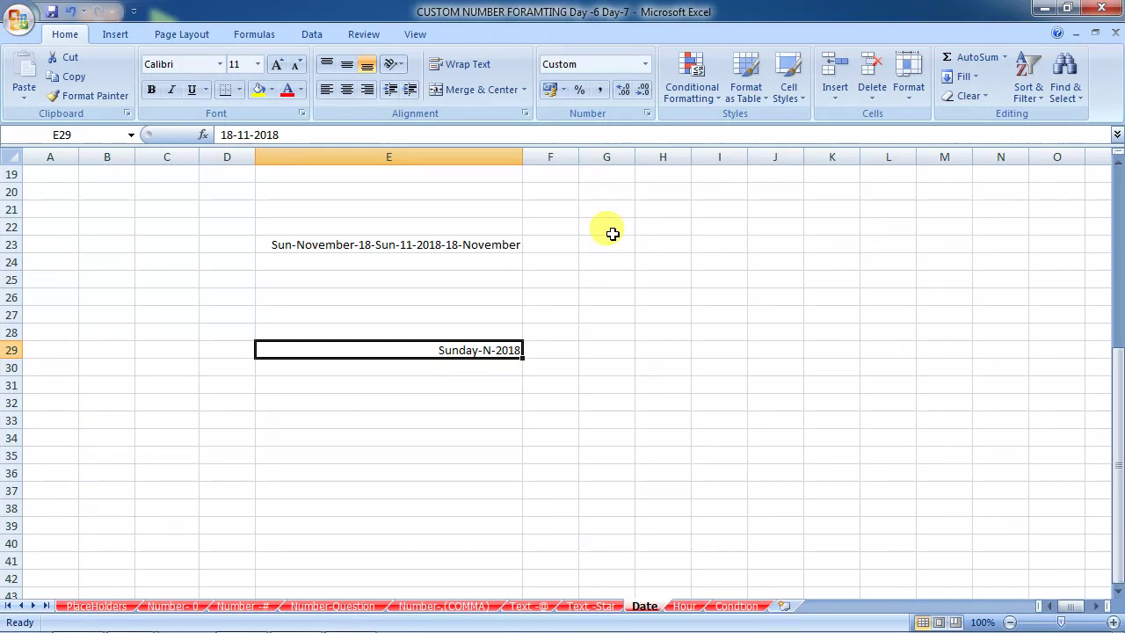
left_click(646, 119)
left_click(565, 234)
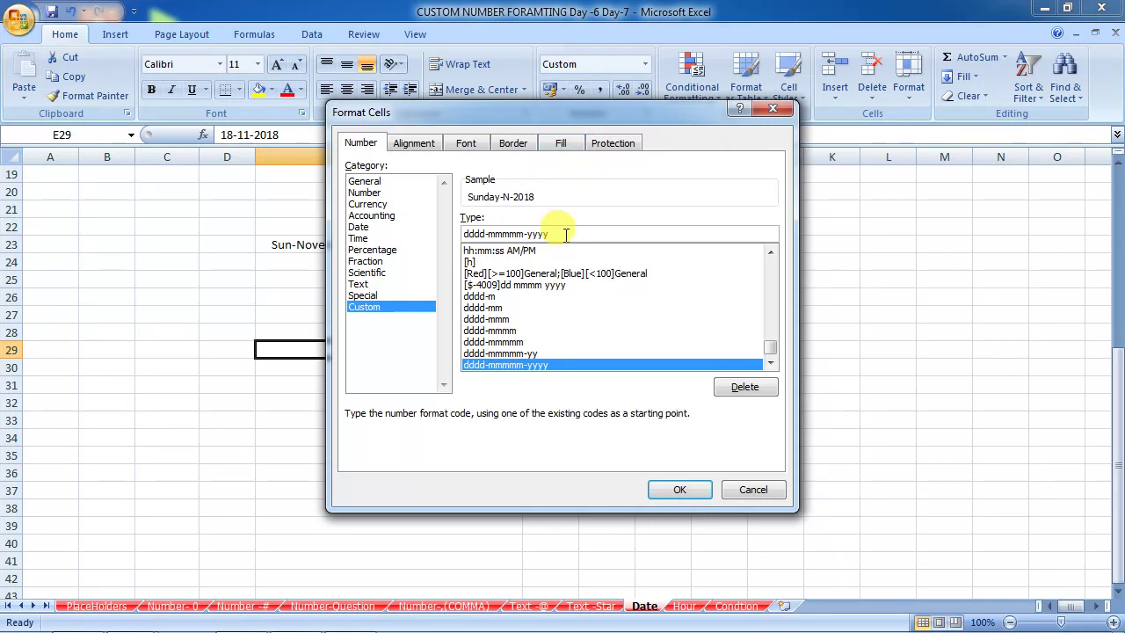
type(" HH:MM")
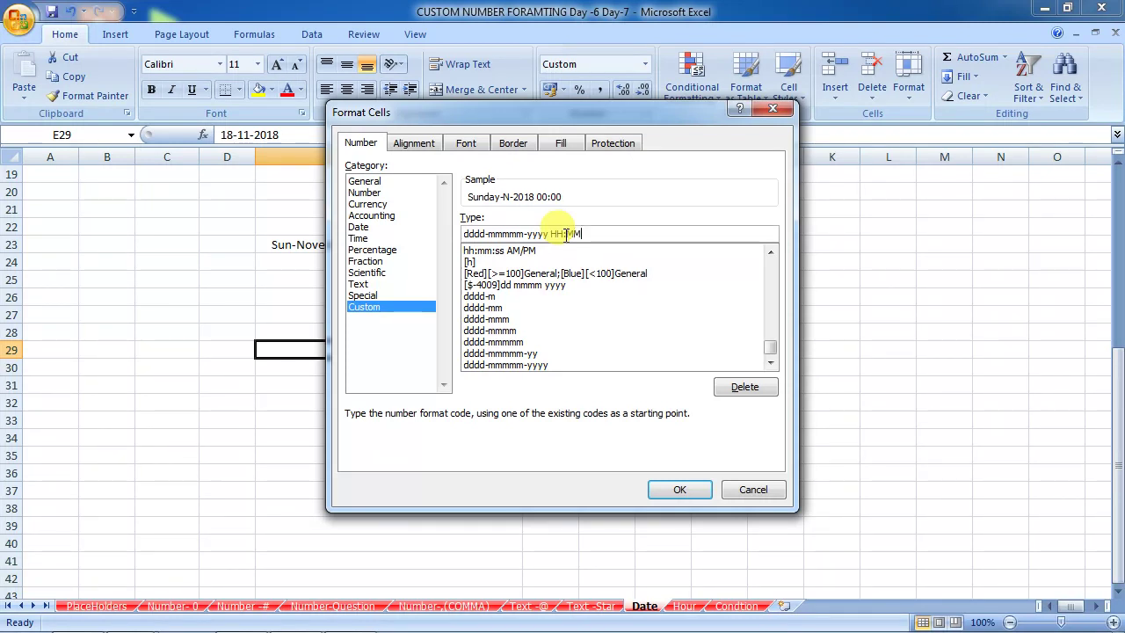
key("Return")
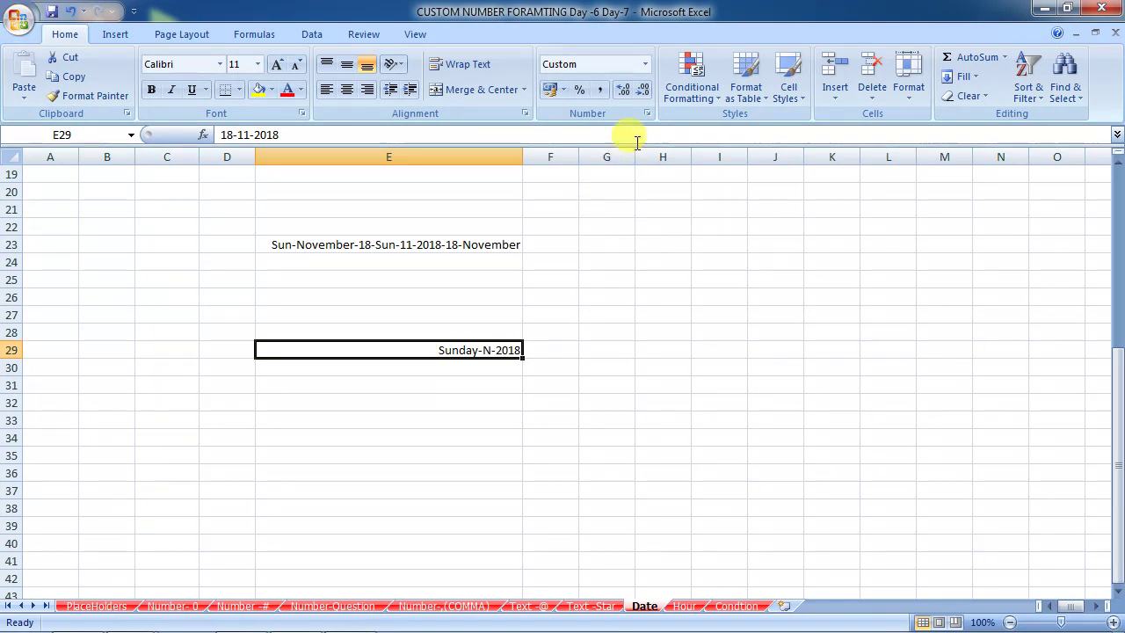
Insert a chain of DD, DDD, M, MM, MMM and YY codes into E29's custom format
left_click(646, 114)
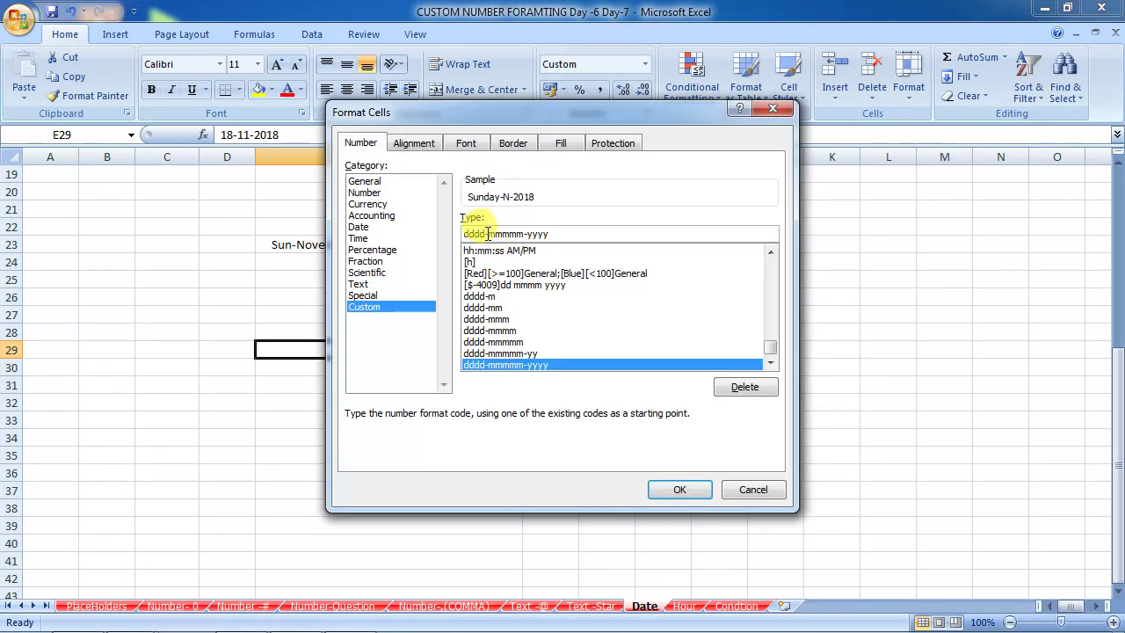
type("S-")
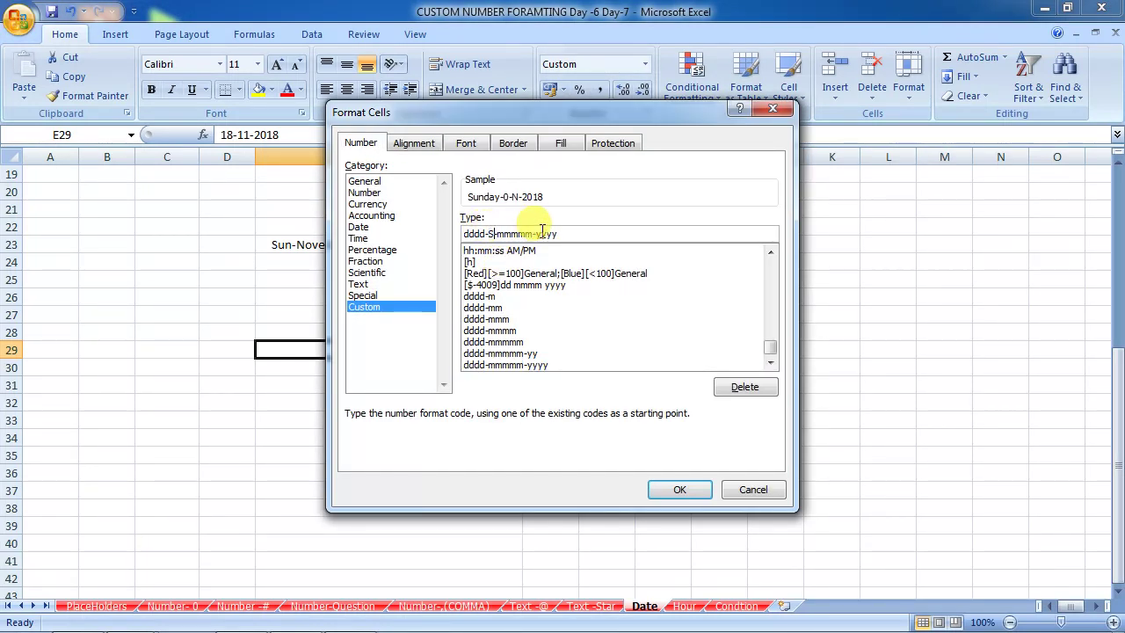
type("DD-DDDD-DDD")
type("M-M-MM-MM-MMM-MM-YY-")
key("Return")
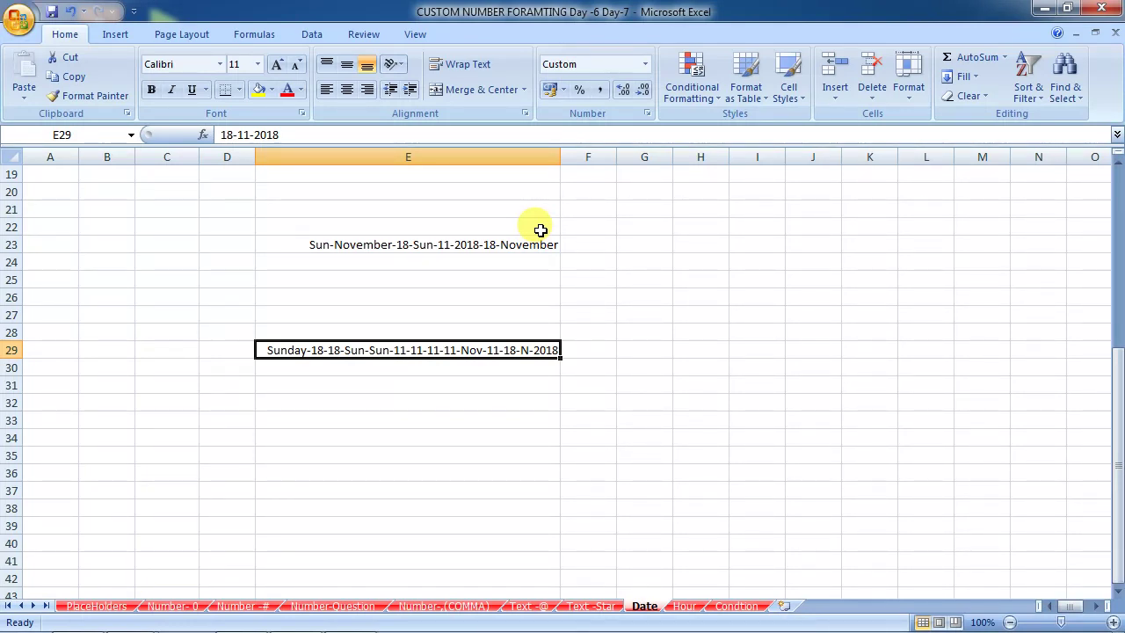
Go over the D to DDDD day codes and their examples on the Date sheet
scroll(540, 231, "down", 2)
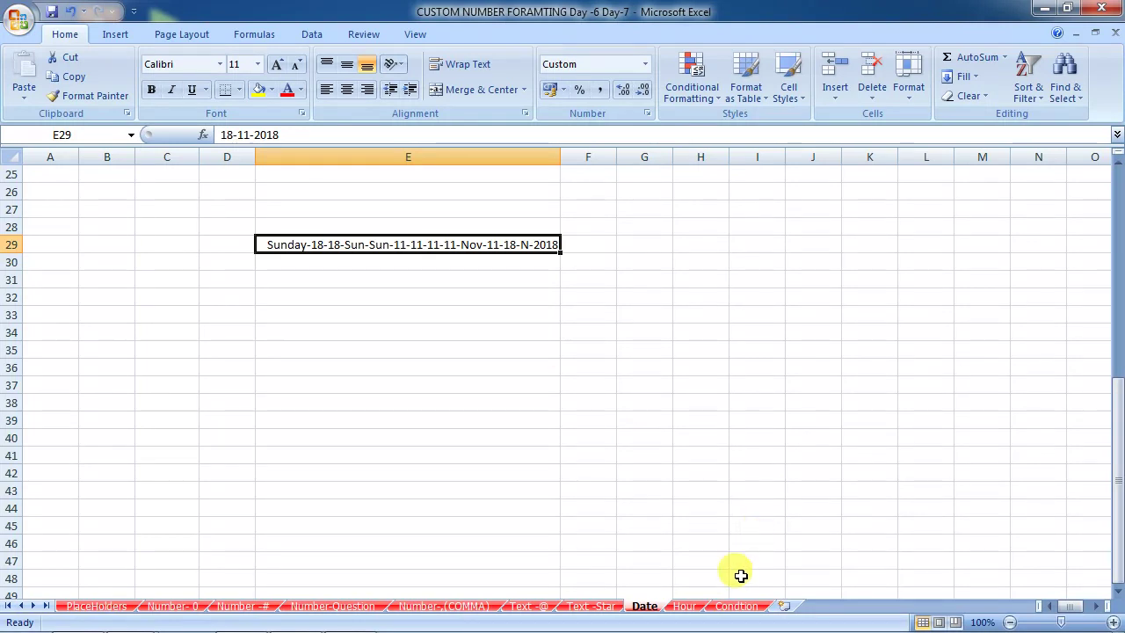
left_click(689, 607)
left_click(644, 606)
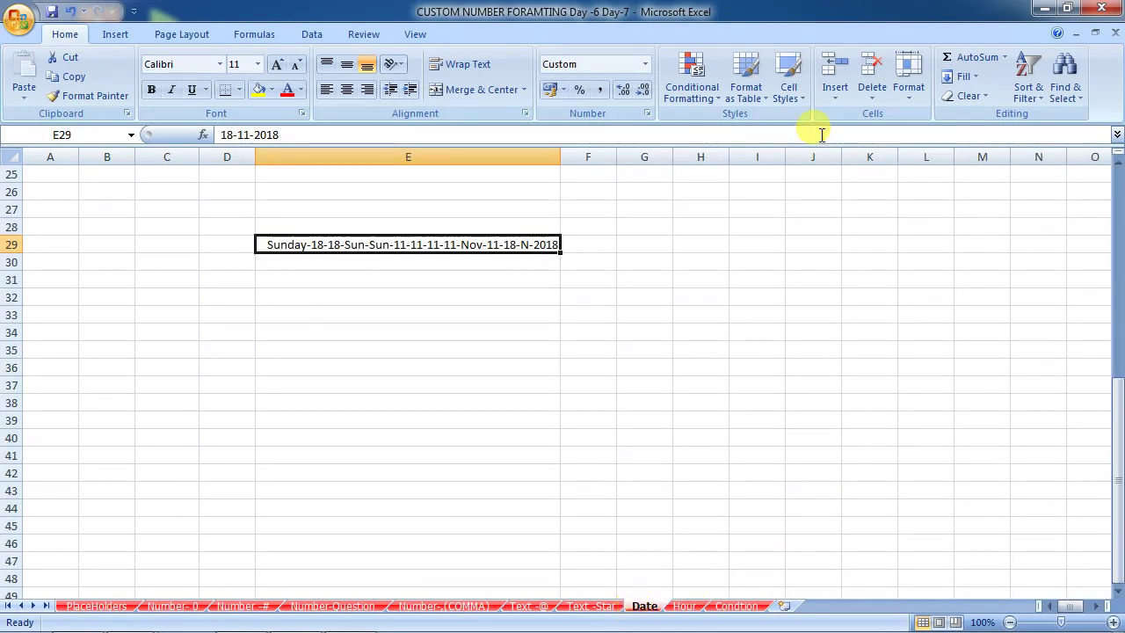
scroll(783, 203, "up", 8)
left_click_drag(150, 211, 226, 209)
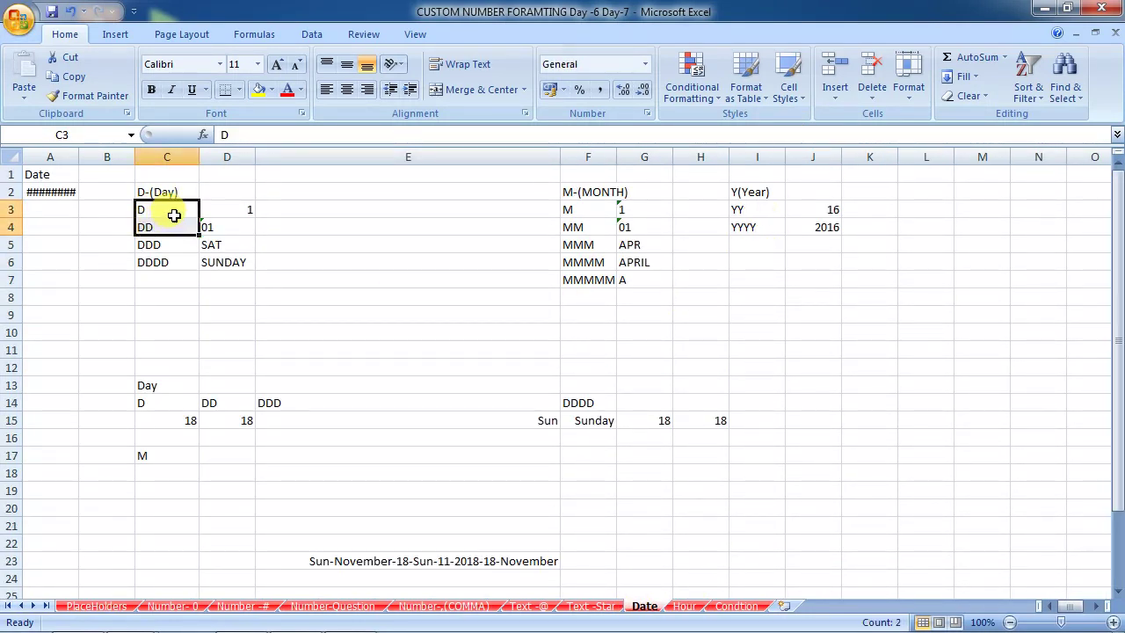
mouse_move(169, 232)
left_mouse_down()
mouse_move(211, 226)
mouse_move(211, 243)
mouse_move(243, 263)
left_mouse_up()
left_click(160, 267)
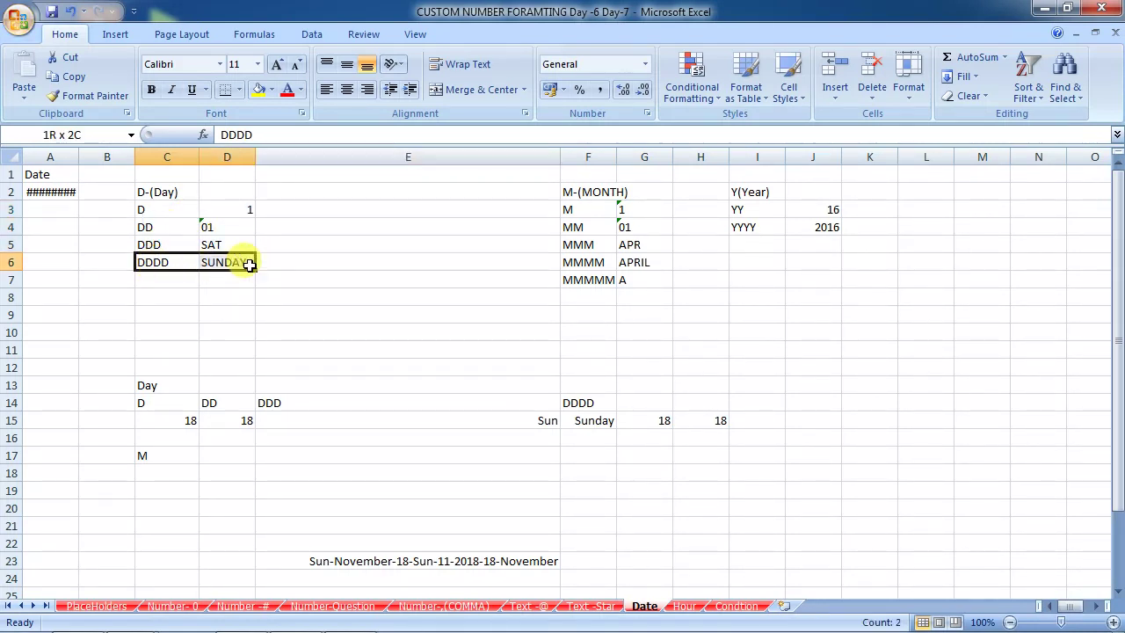
Review the MMM to MMMMM month codes and YY year example, then open the Hour sheet
mouse_move(583, 211)
left_mouse_down()
mouse_move(622, 209)
mouse_move(633, 245)
left_mouse_up()
left_click(582, 230)
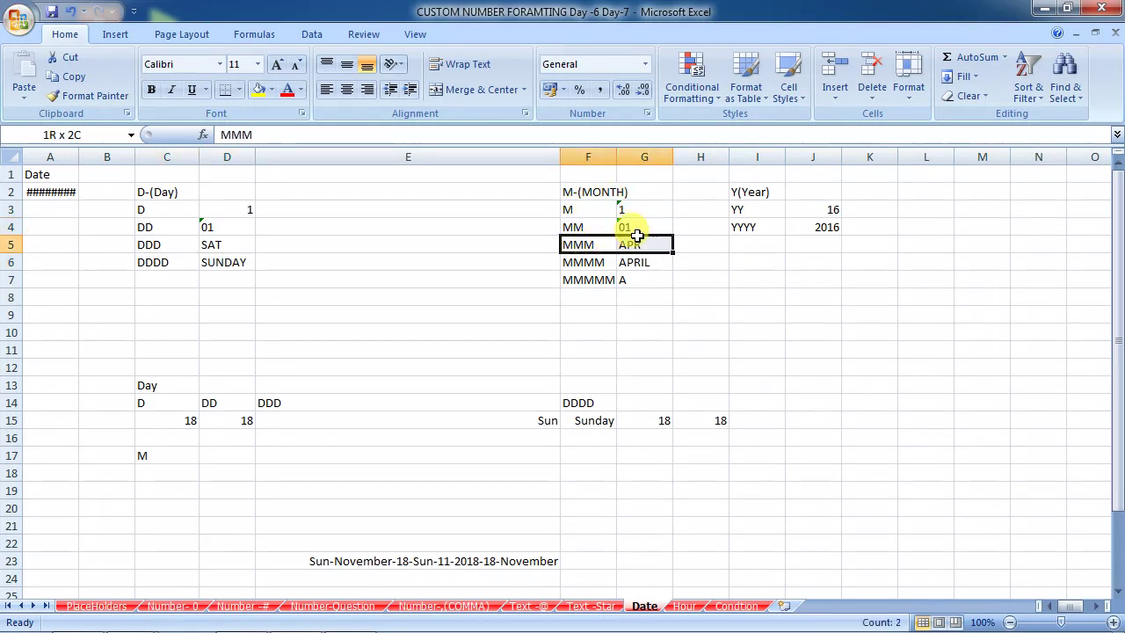
left_click_drag(582, 280, 623, 278)
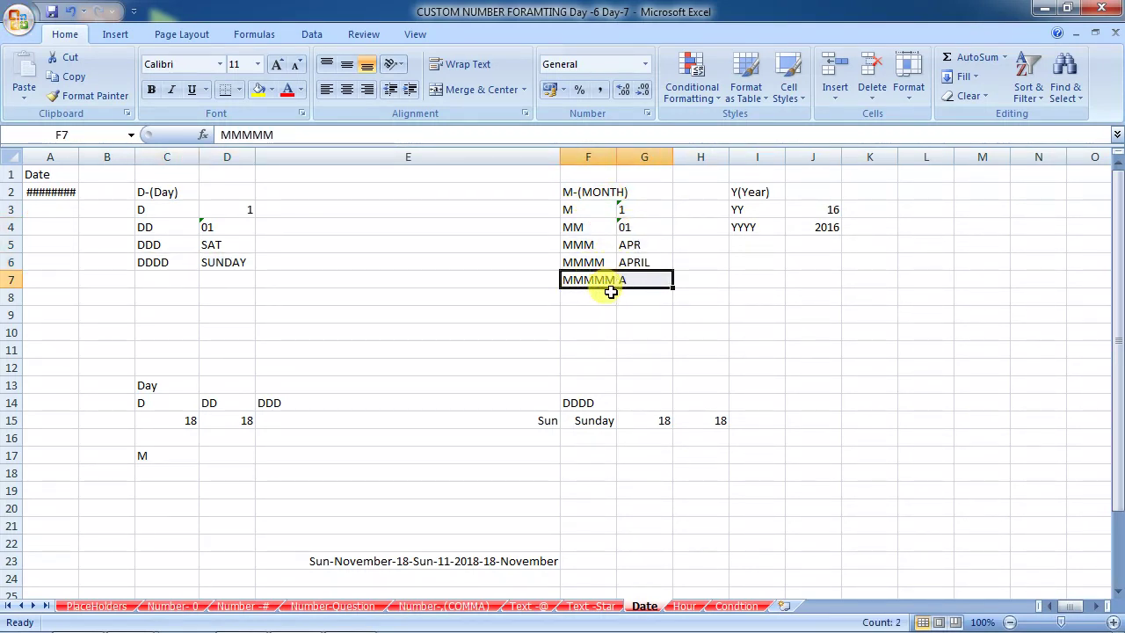
left_click(745, 209)
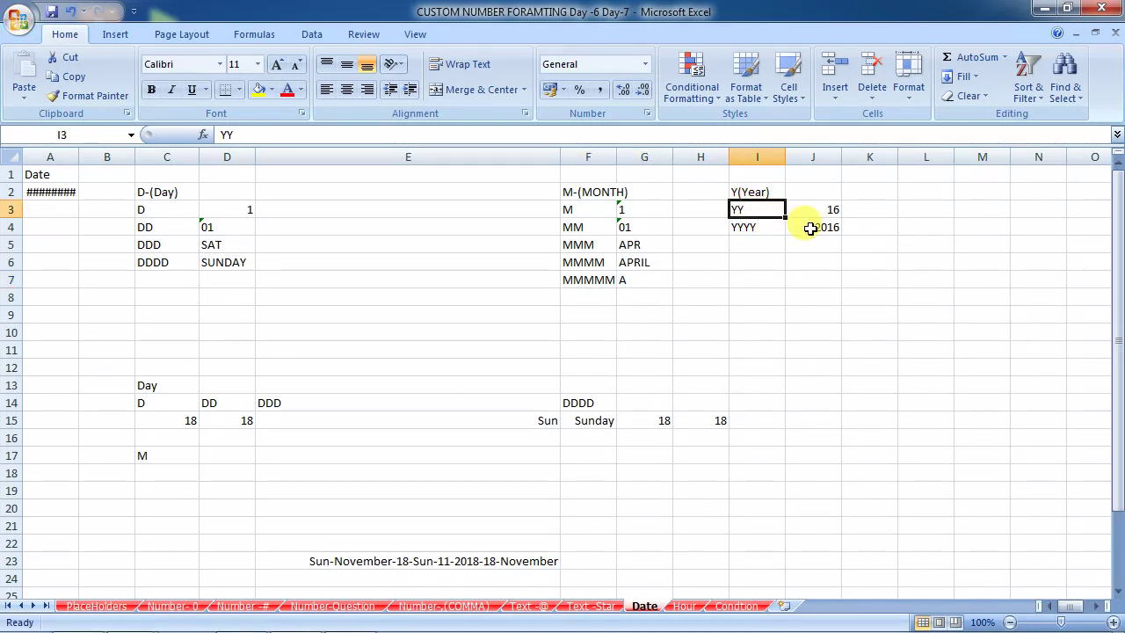
scroll(753, 271, "down", 2)
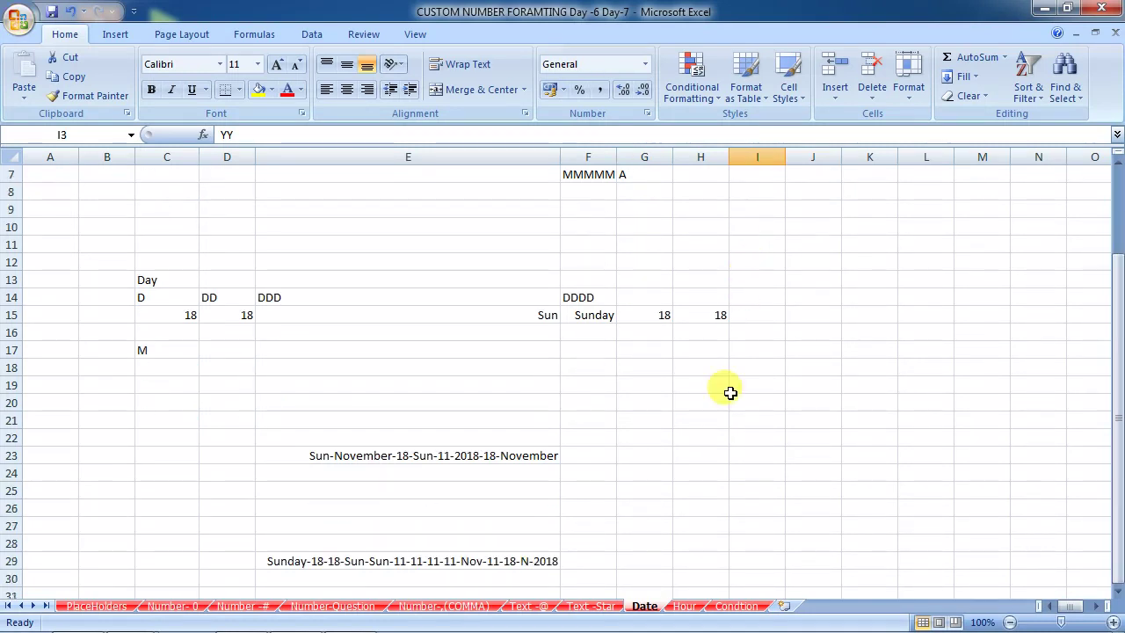
left_click(688, 571)
left_click(685, 606)
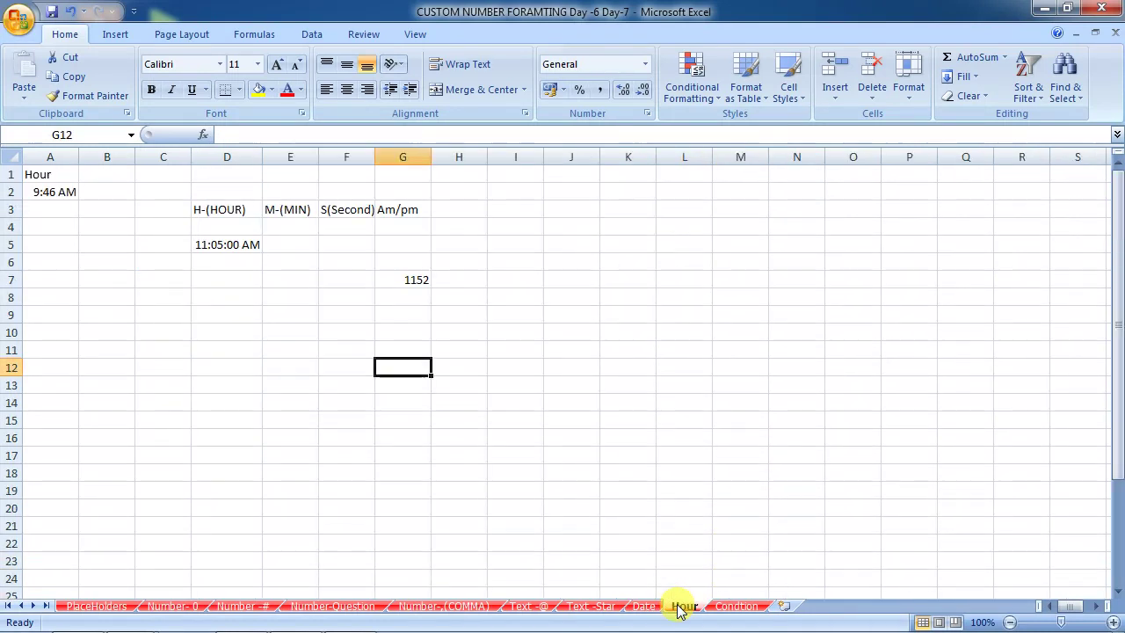
Check the 11:05:00 AM example, then enter the time 21:12 in cell D10
left_click(201, 250)
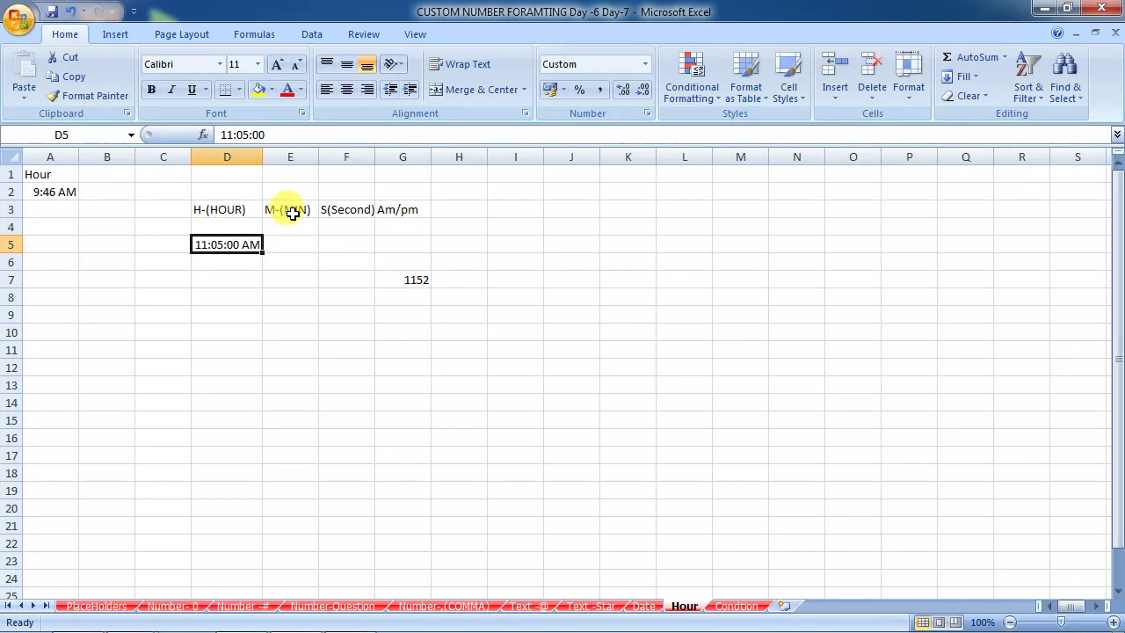
left_click(334, 209)
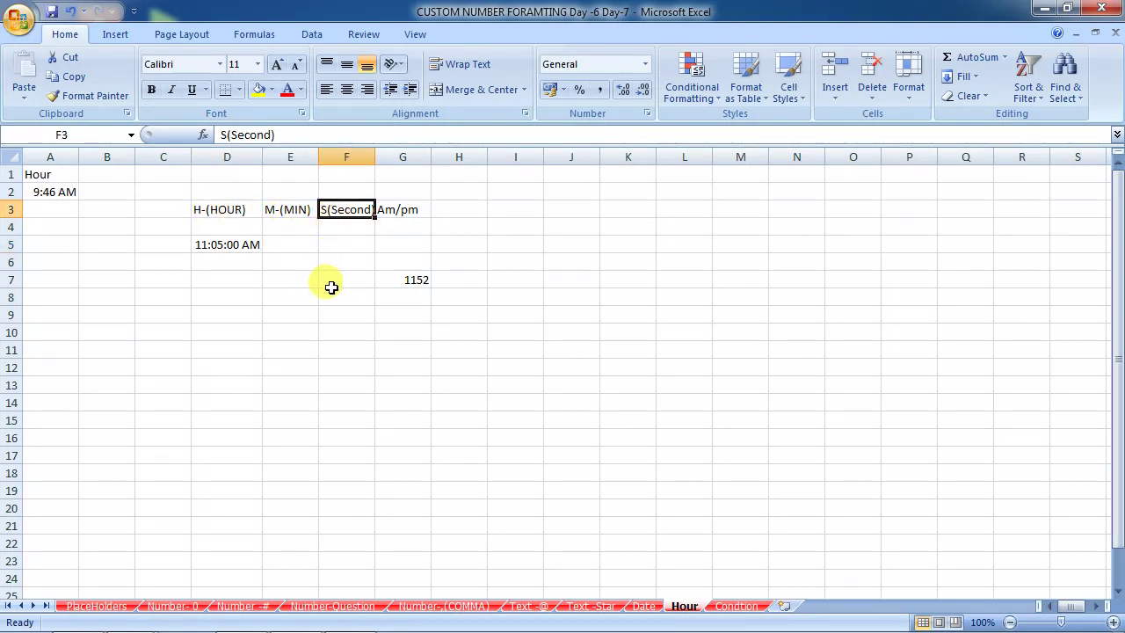
left_click(226, 329)
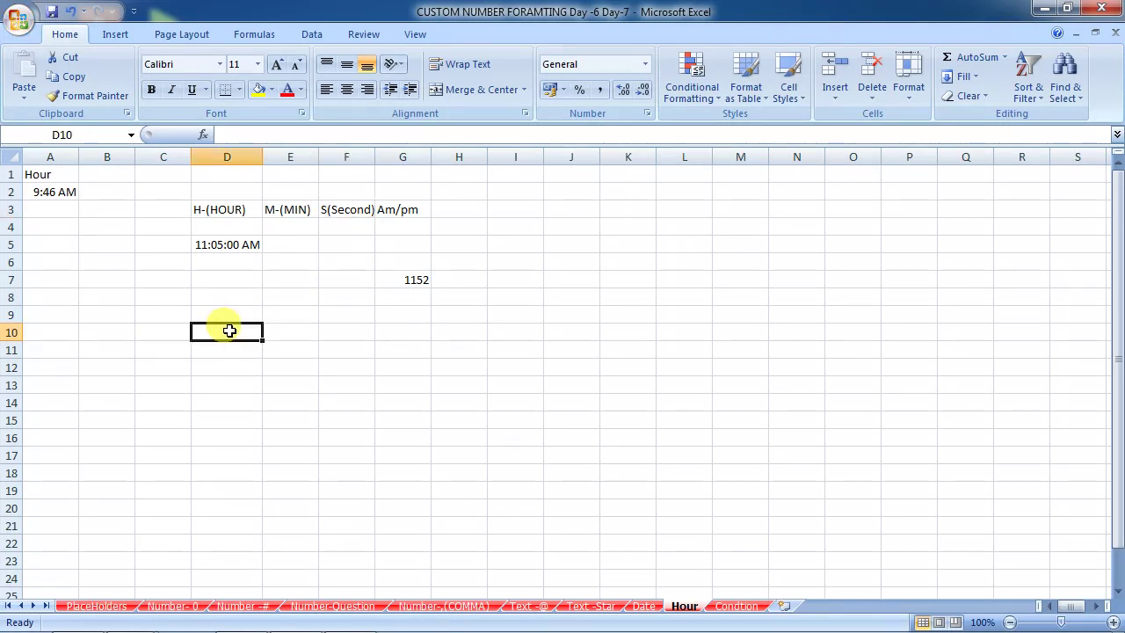
type("18-11-2018")
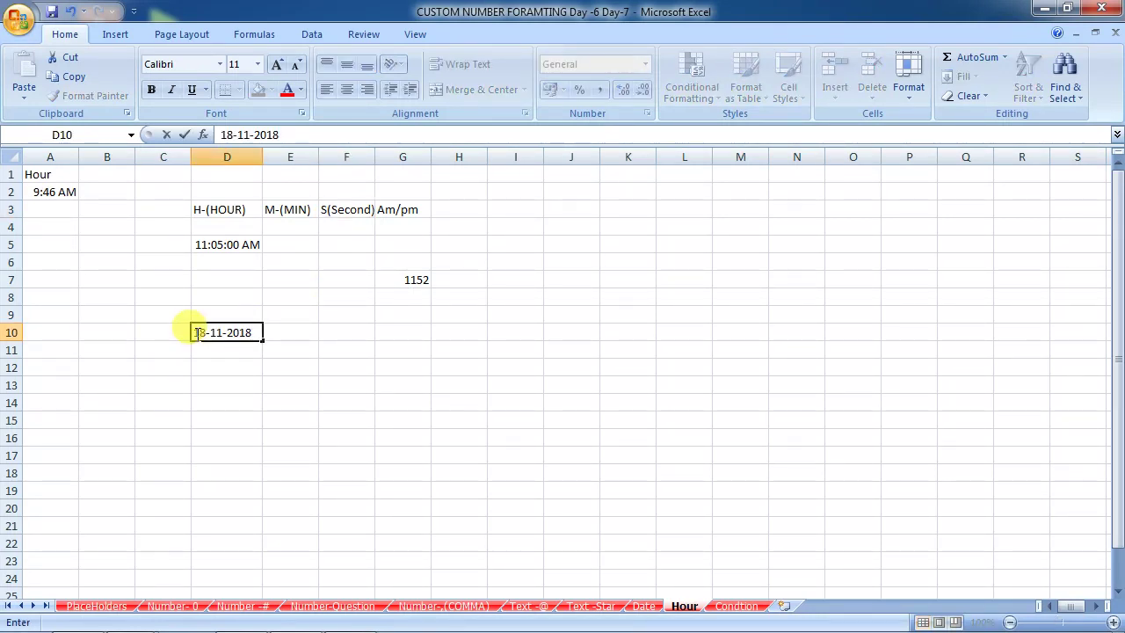
key("Escape")
type("21:12")
key("Return")
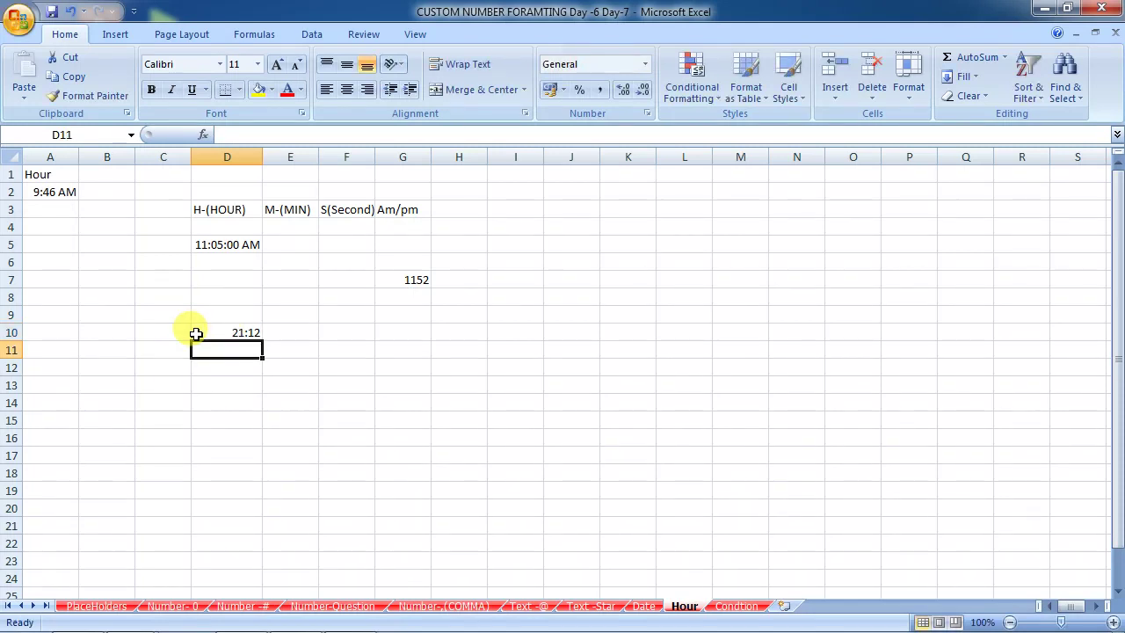
left_click(196, 333)
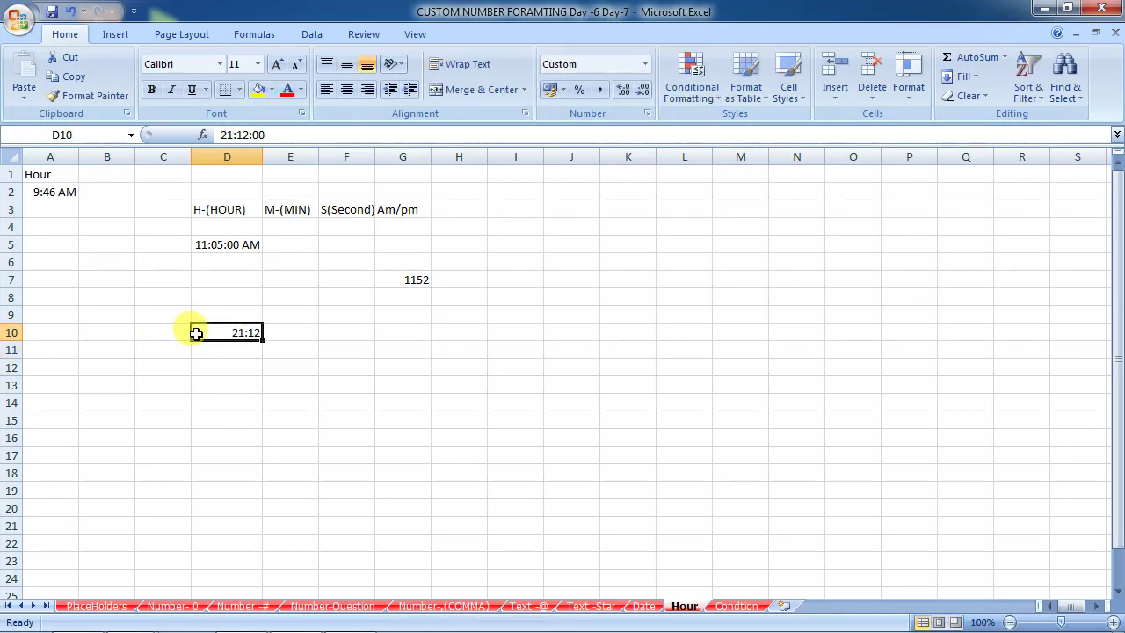
Give D10 the custom time format hh:mm:SS AM/PM and enter =NOW() to show the current time
left_click(648, 115)
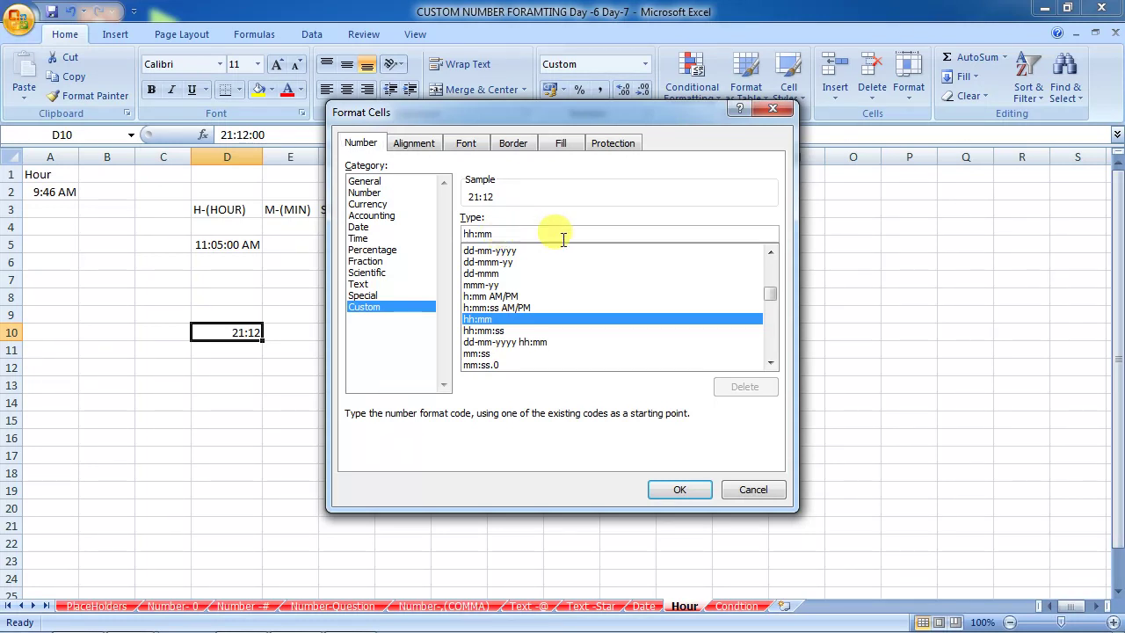
type(":SS")
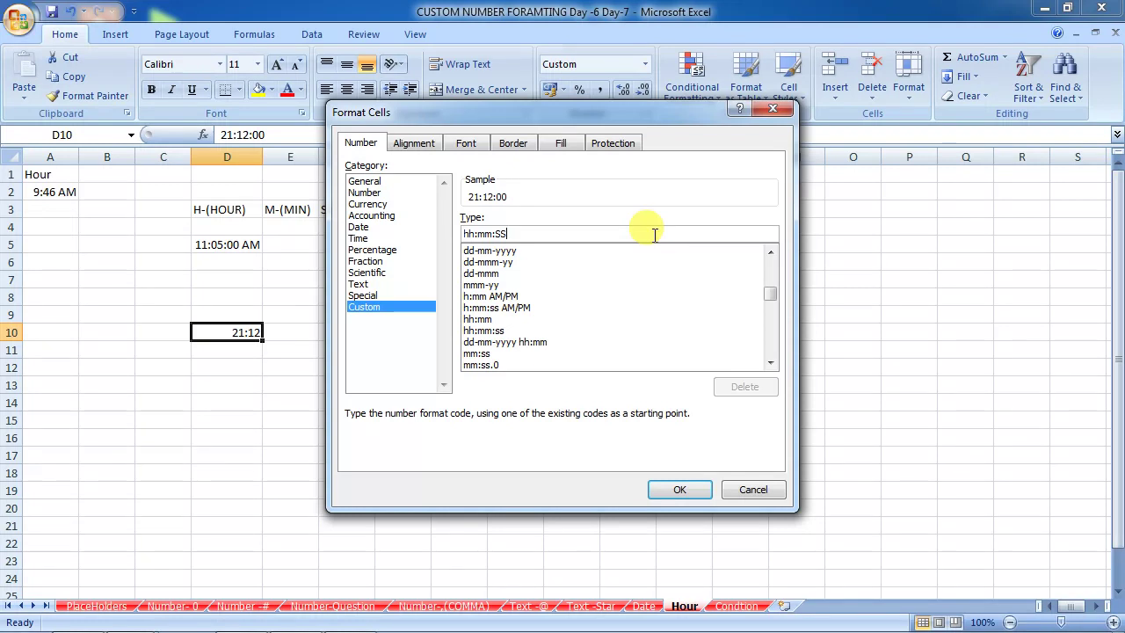
type(" \"")
type("PM/AM")
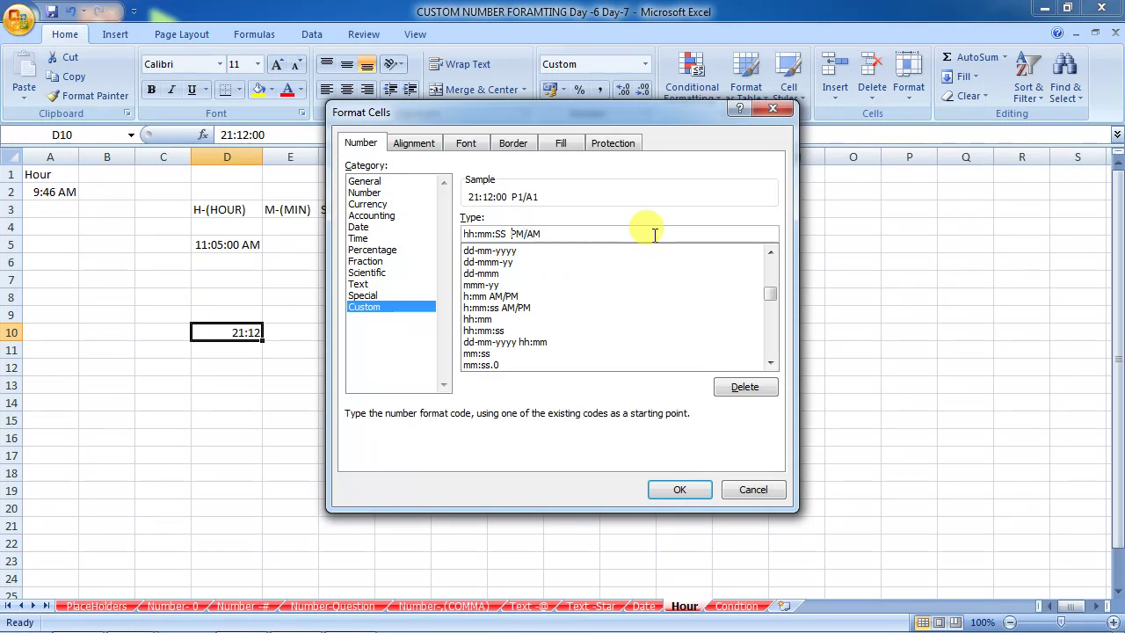
type("\"")
key("Right")
key("BackSpace")
key("BackSpace")
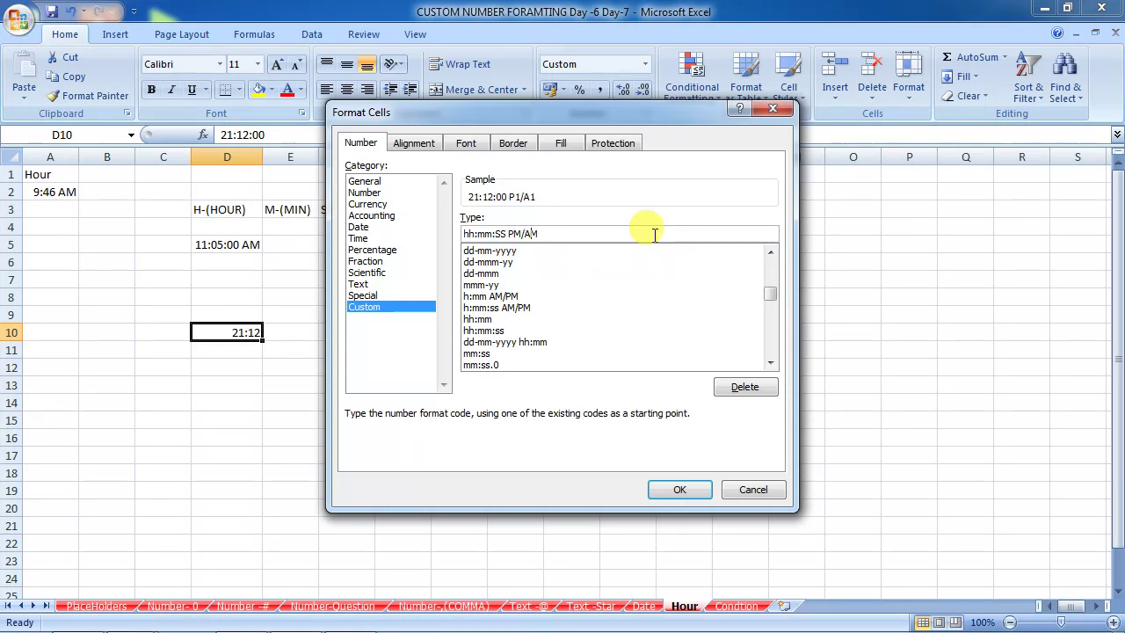
key("BackSpace")
key("BackSpace")
key("BackSpace")
key("BackSpace")
key("BackSpace")
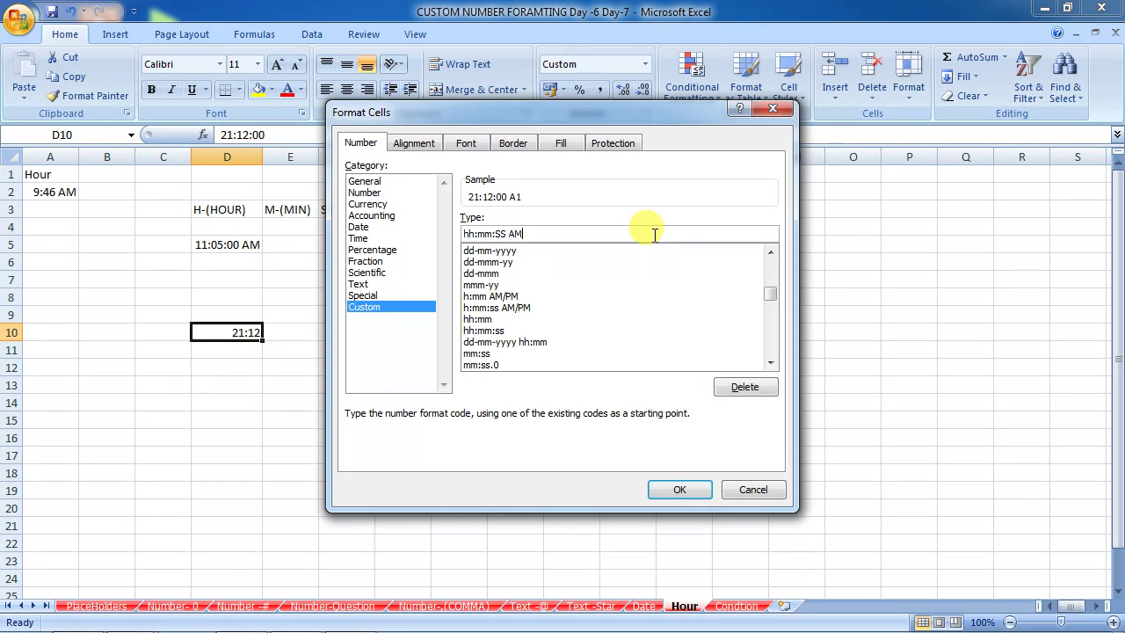
type("/PM")
key("Return")
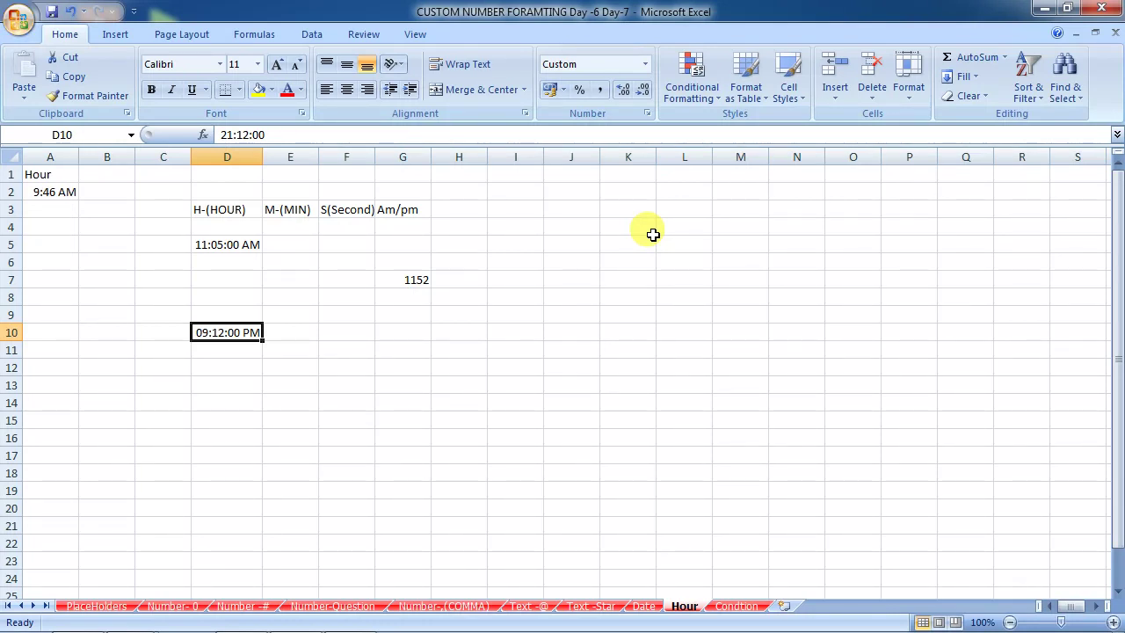
type("=NOW()")
key("Return")
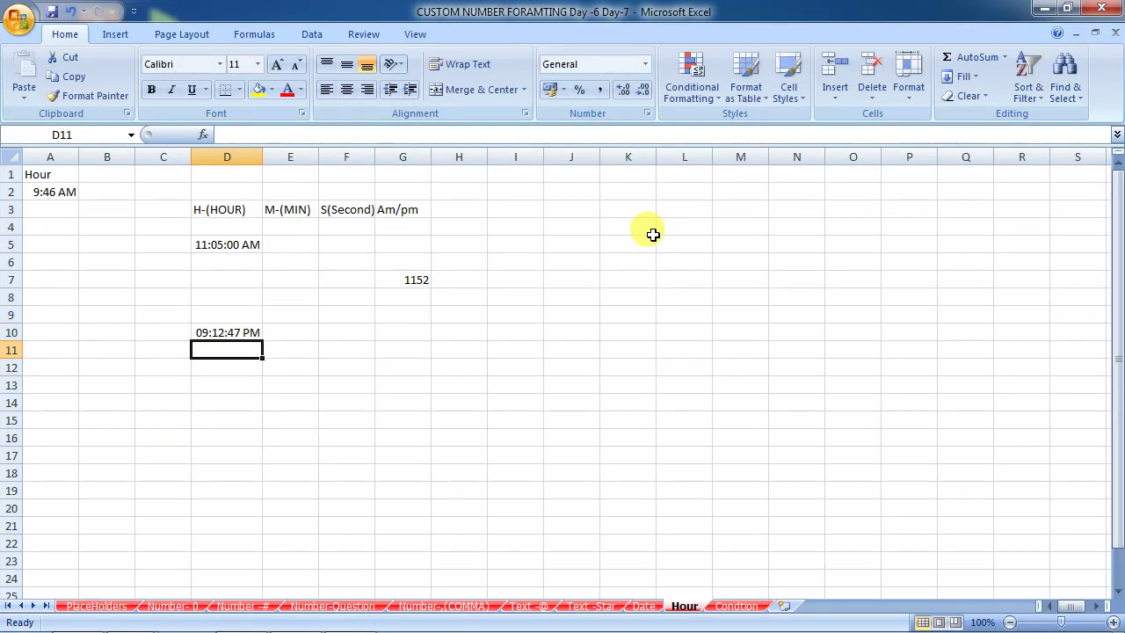
key("Up")
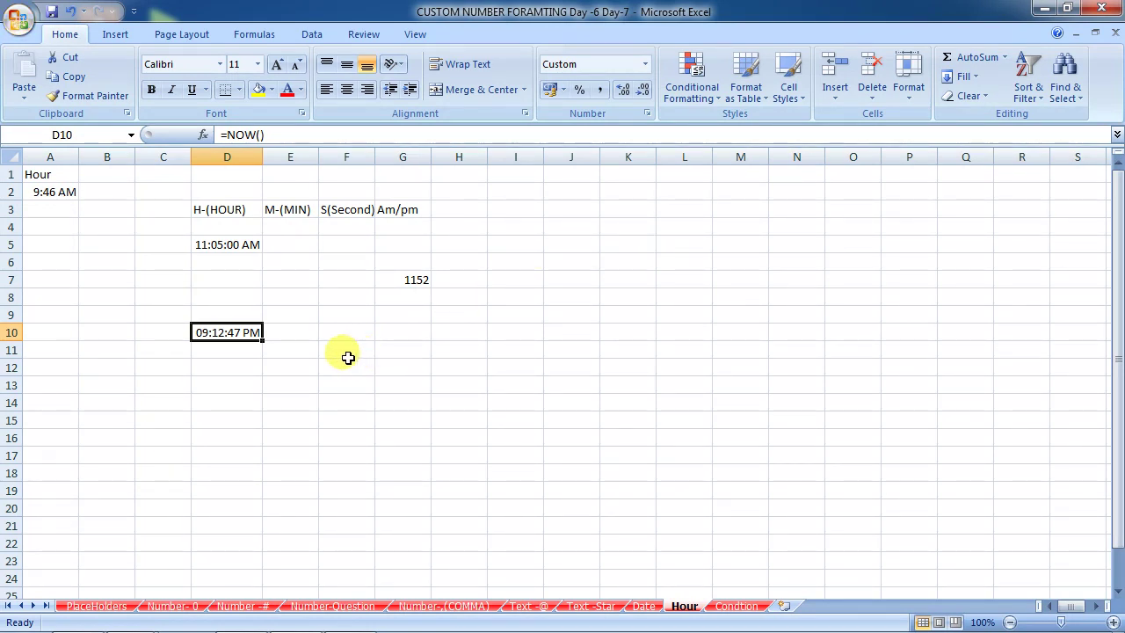
left_click(388, 327)
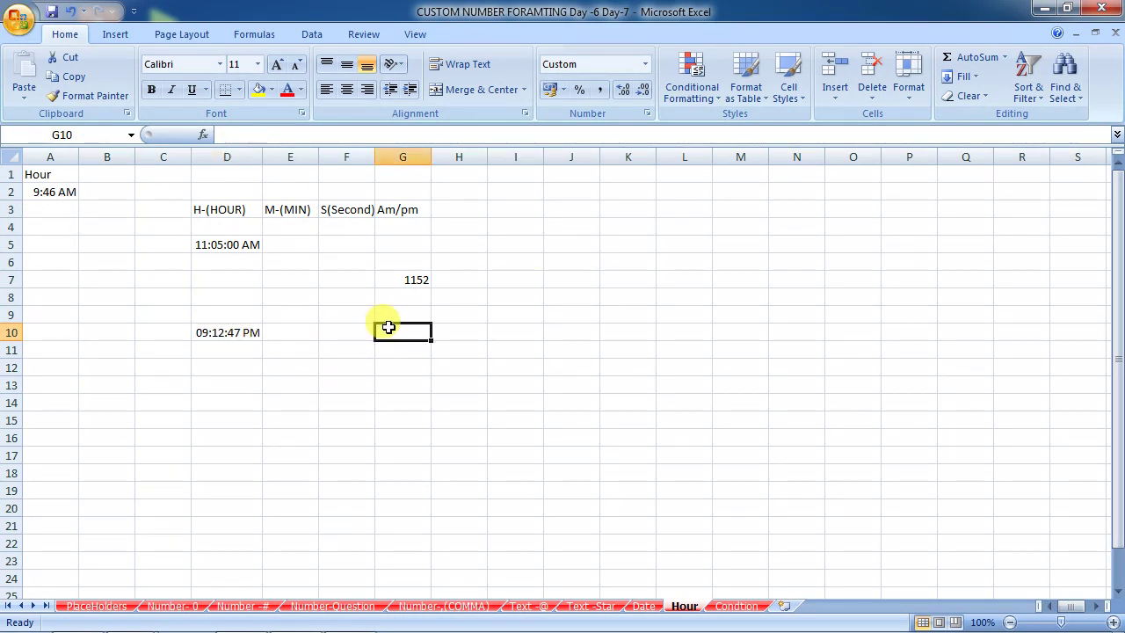
key("Return")
key("Return")
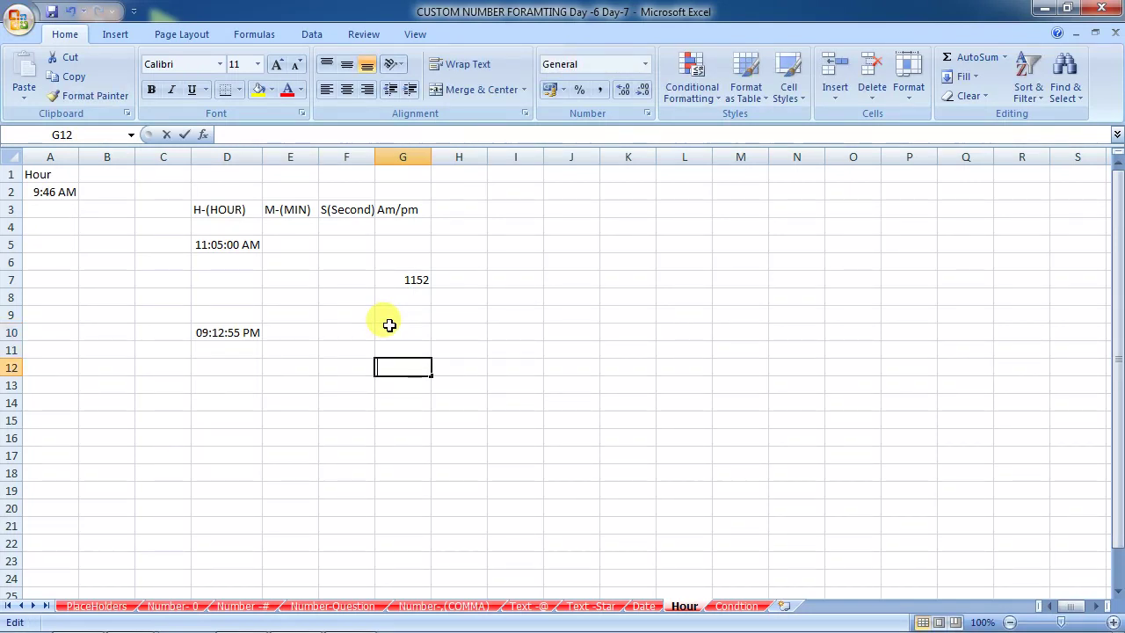
key("Return")
key("Return")
key("Return")
key("Return")
key("F2")
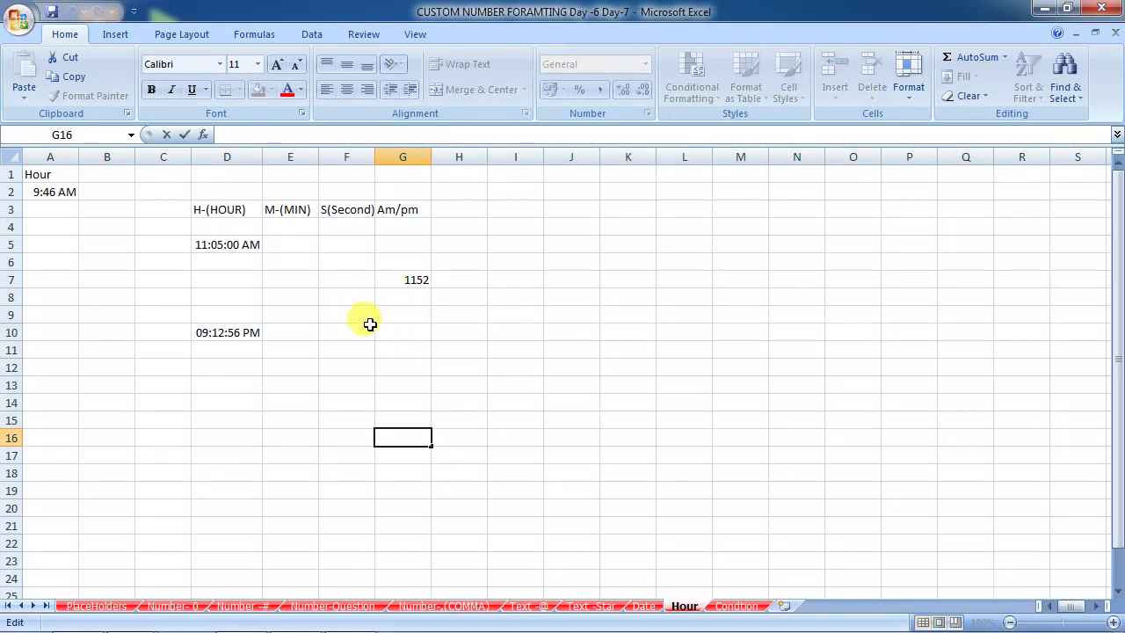
left_click(212, 330)
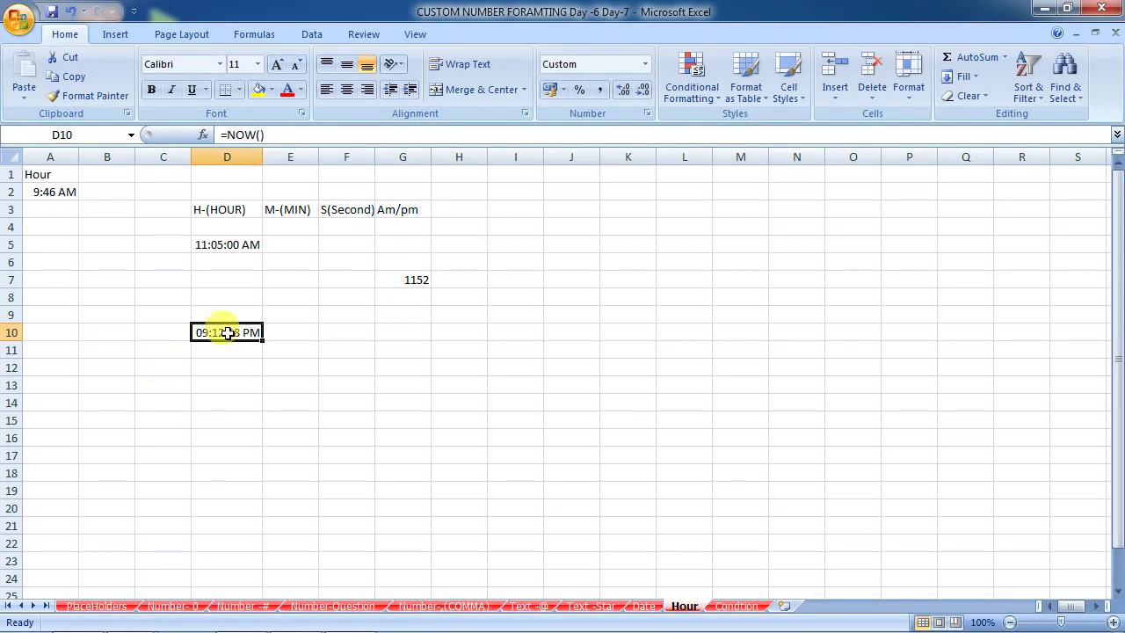
Prefix D10's custom format with DD-MM-YYYY to show DD-MM-YYYY hh:mm:ss AM/PM
left_click(646, 115)
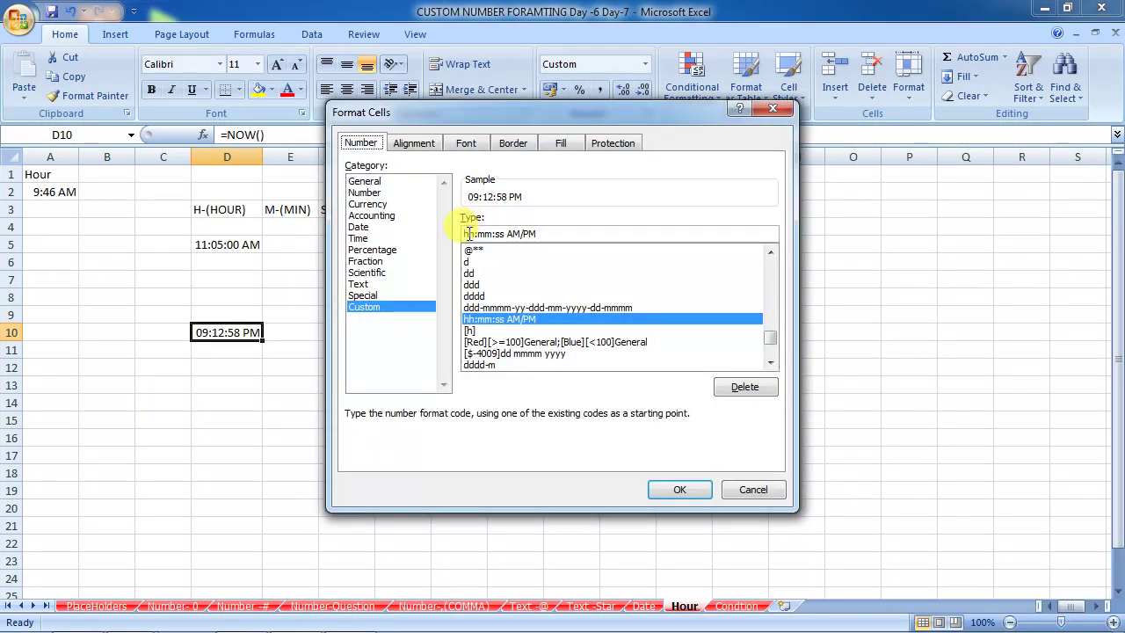
type("DD-MM-M")
key("BackSpace")
type("YYYY")
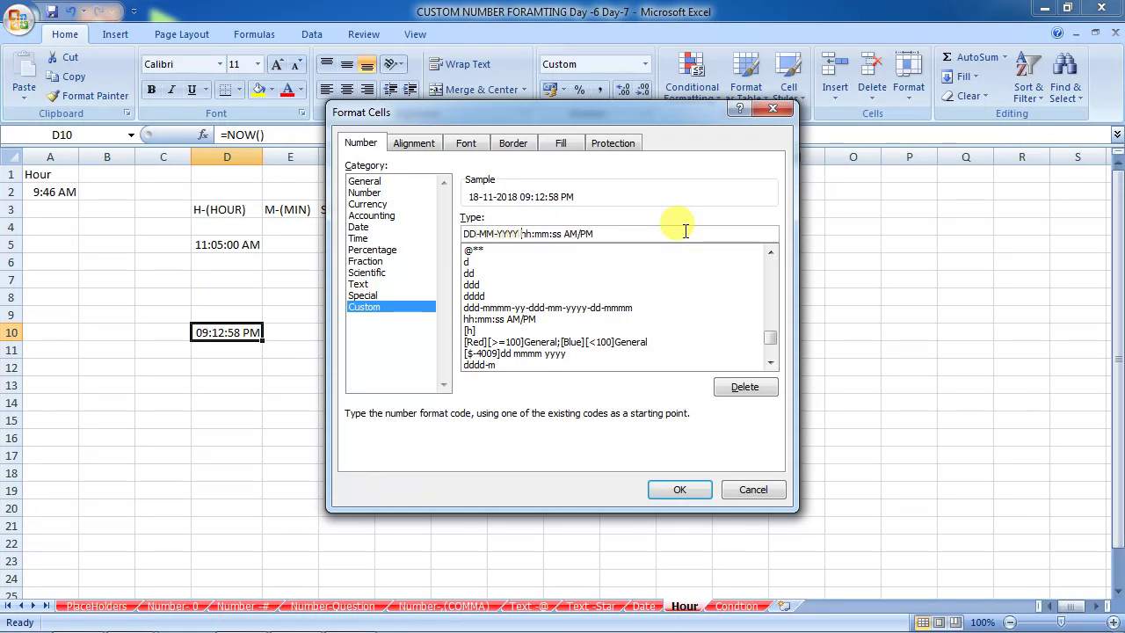
key("Return")
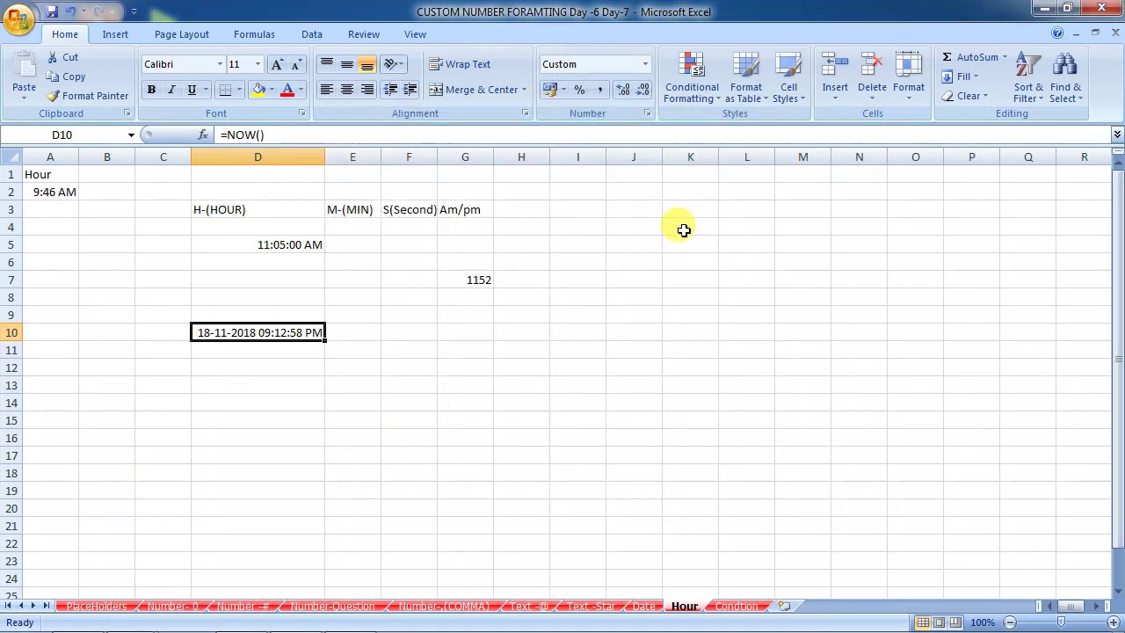
Recheck the date-time format code in Format Cells and close it unchanged
left_click(647, 113)
left_click_drag(511, 233, 526, 233)
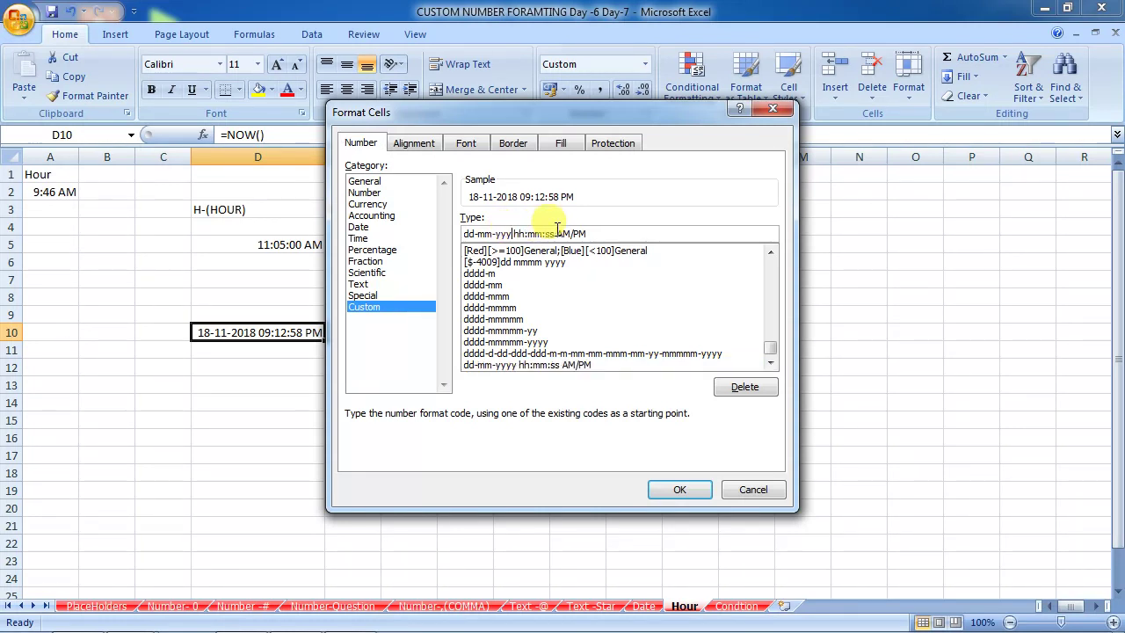
key("Escape")
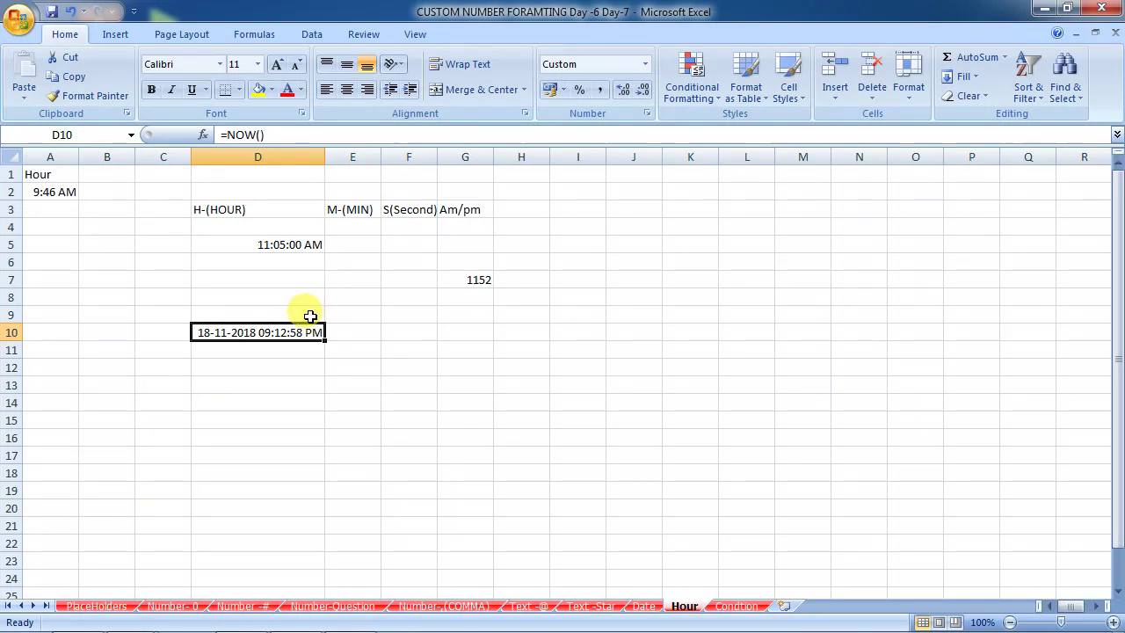
scroll(304, 322, "down", 3)
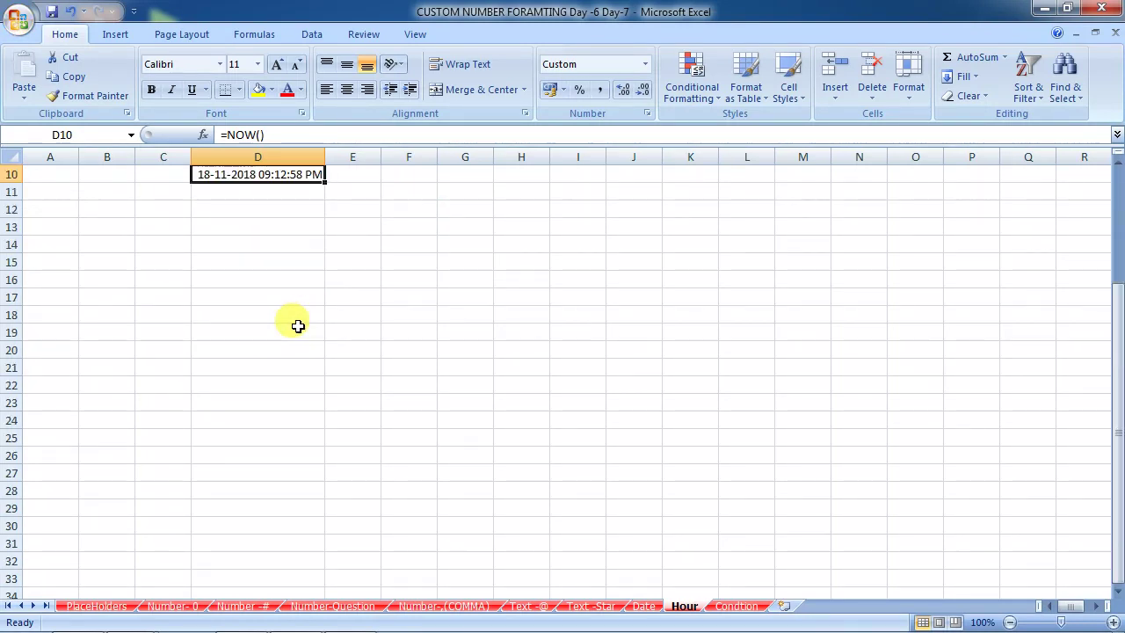
scroll(298, 325, "up", 2)
On the Condition sheet, enter a RANDBETWEEN(1,100) formula in B2
left_click(735, 607)
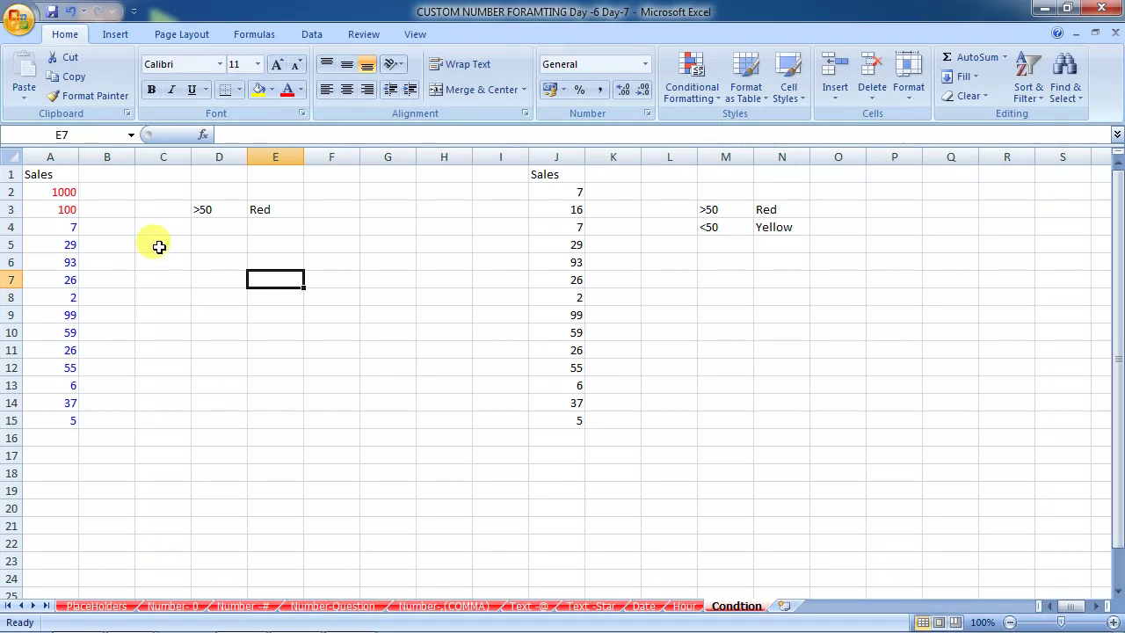
left_click(75, 191)
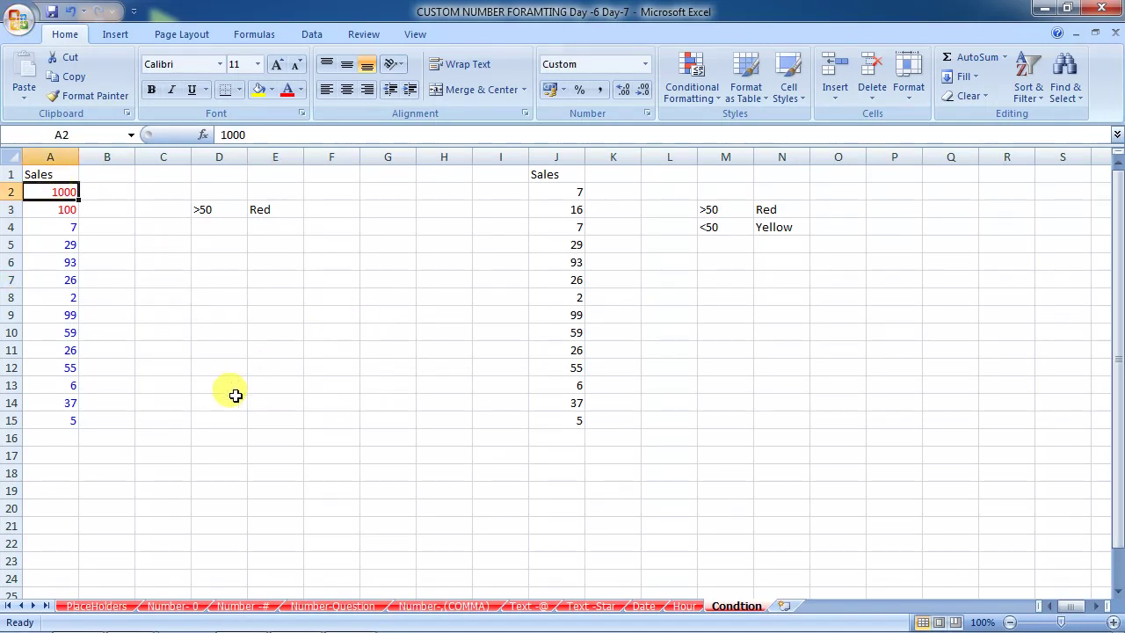
left_click(114, 191)
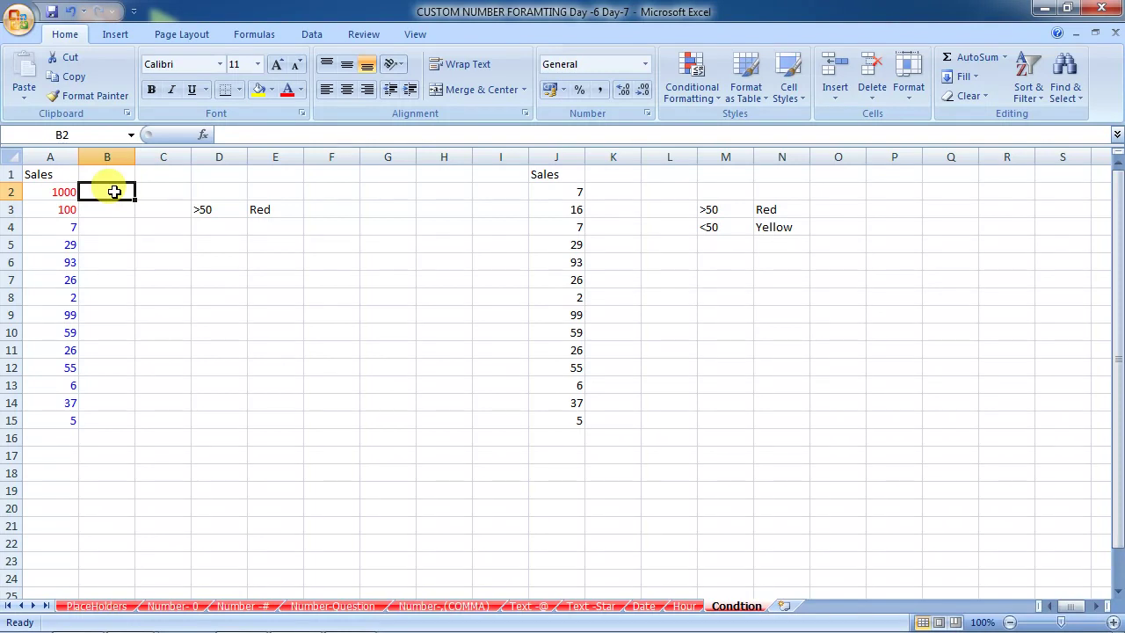
type("=RAN")
key("Left")
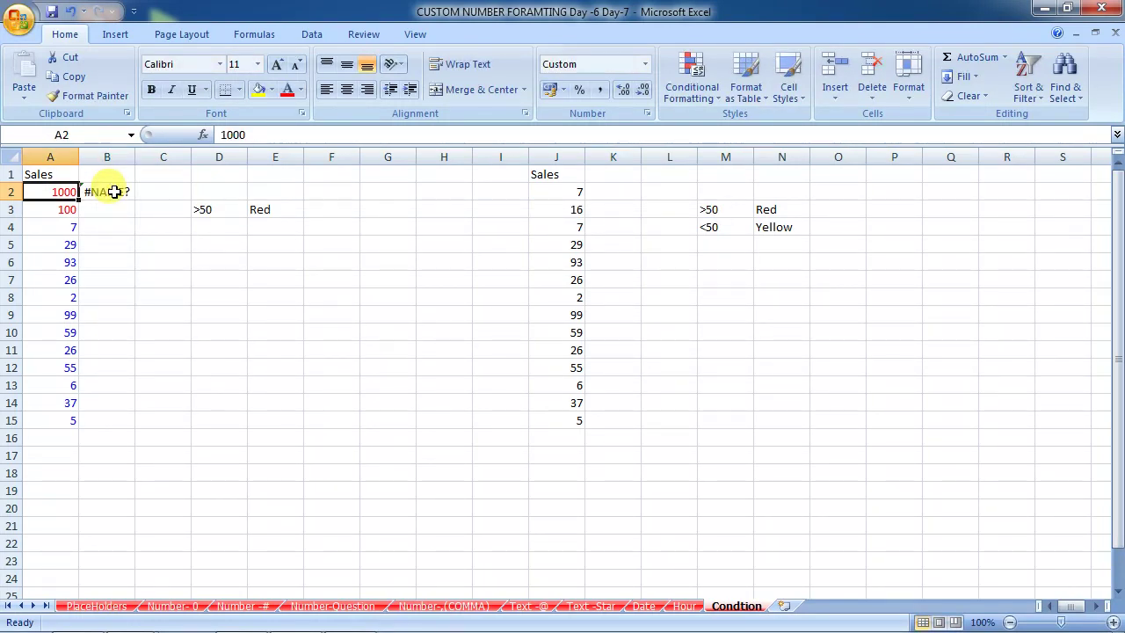
left_click(114, 191)
type("=RAND")
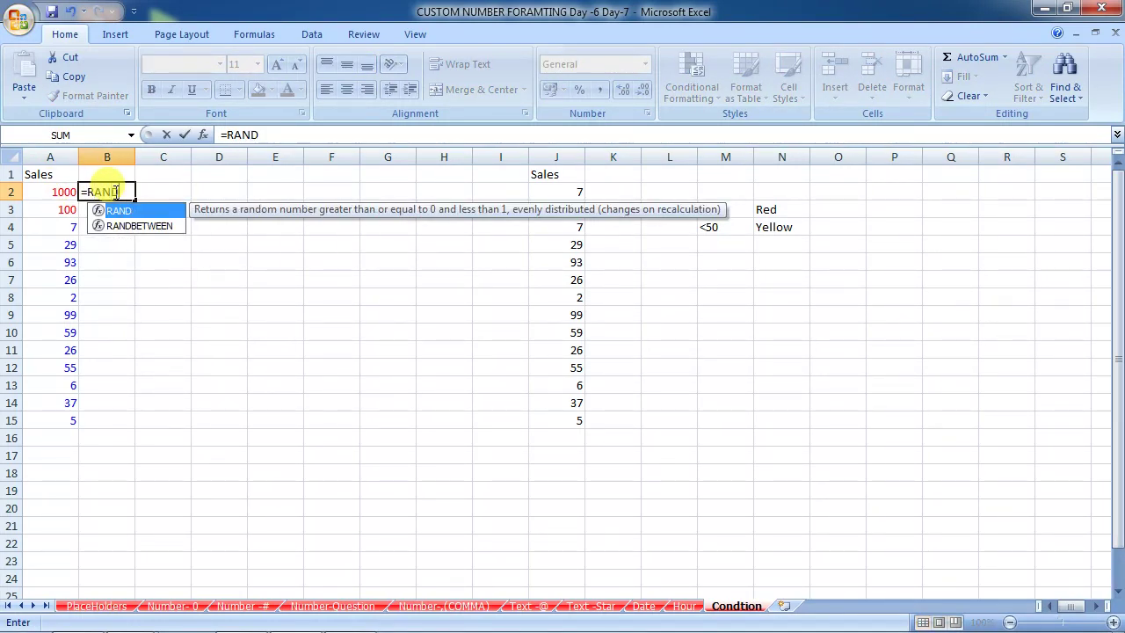
key("Left")
left_click(115, 191)
type("=RA")
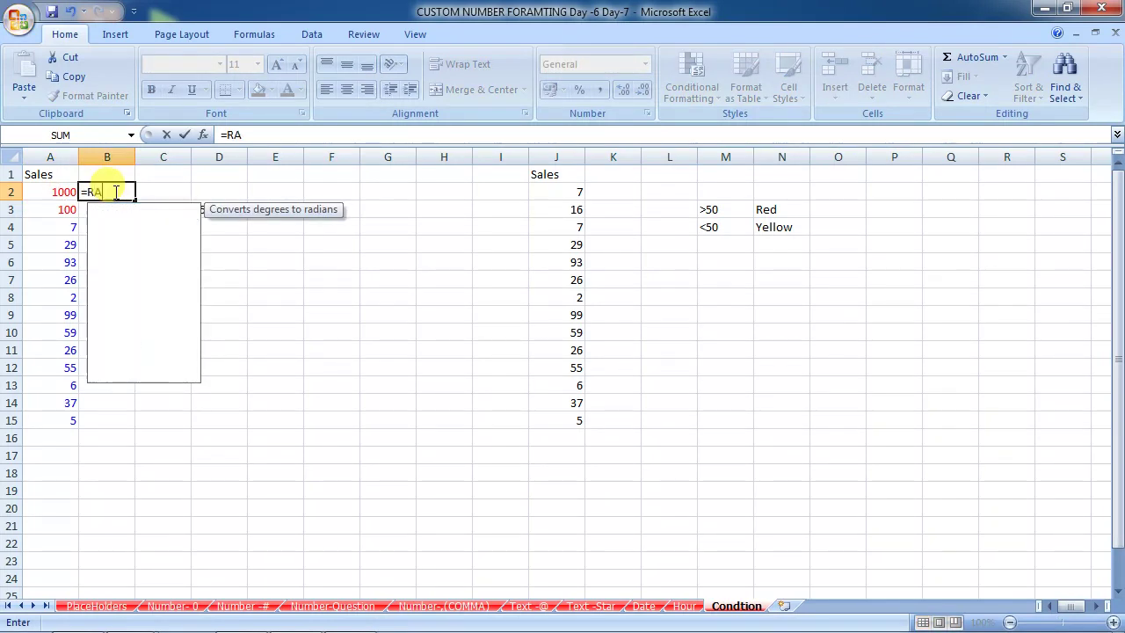
type("N")
key("Down")
key("Tab")
type(",1")
key("Return")
Fill the RANDBETWEEN formula down from B2 to B15
left_click(115, 191)
key("Left")
key("ctrl+Down")
key("Right")
key("ctrl+shift+Up")
key("ctrl+d")
Copy B2:B15 and paste it back as fixed values only
key("ctrl+c")
key("alt+h")
key("v")
key("v")
key("Escape")
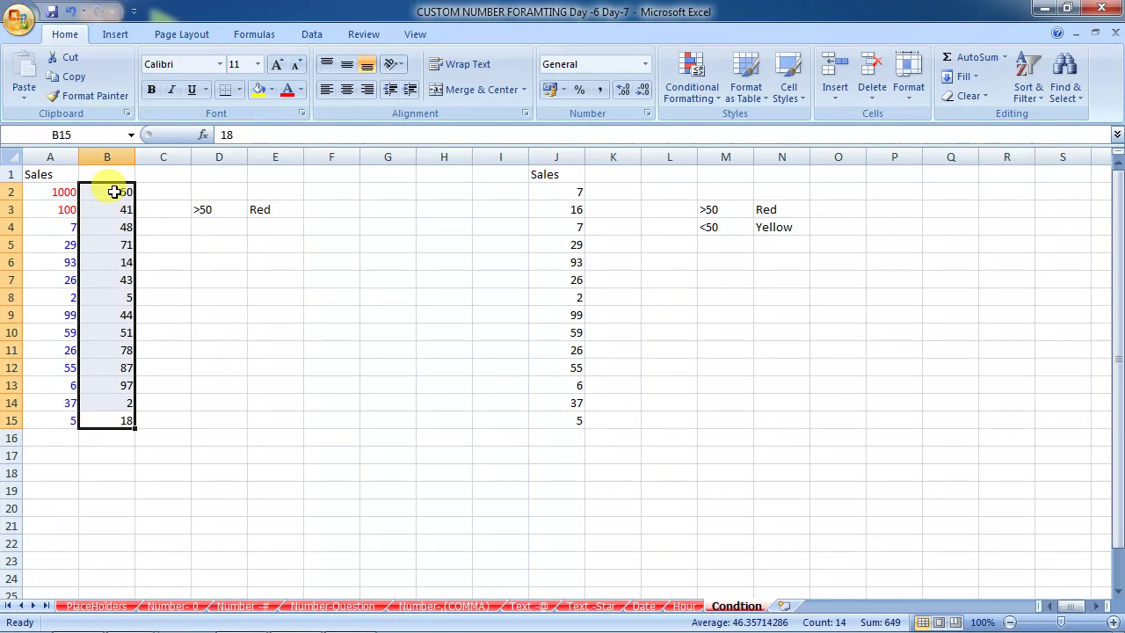
key("Left")
key("Up")
key("Up")
key("Up")
key("Up")
key("Up")
key("Up")
key("Up")
key("Up")
key("Up")
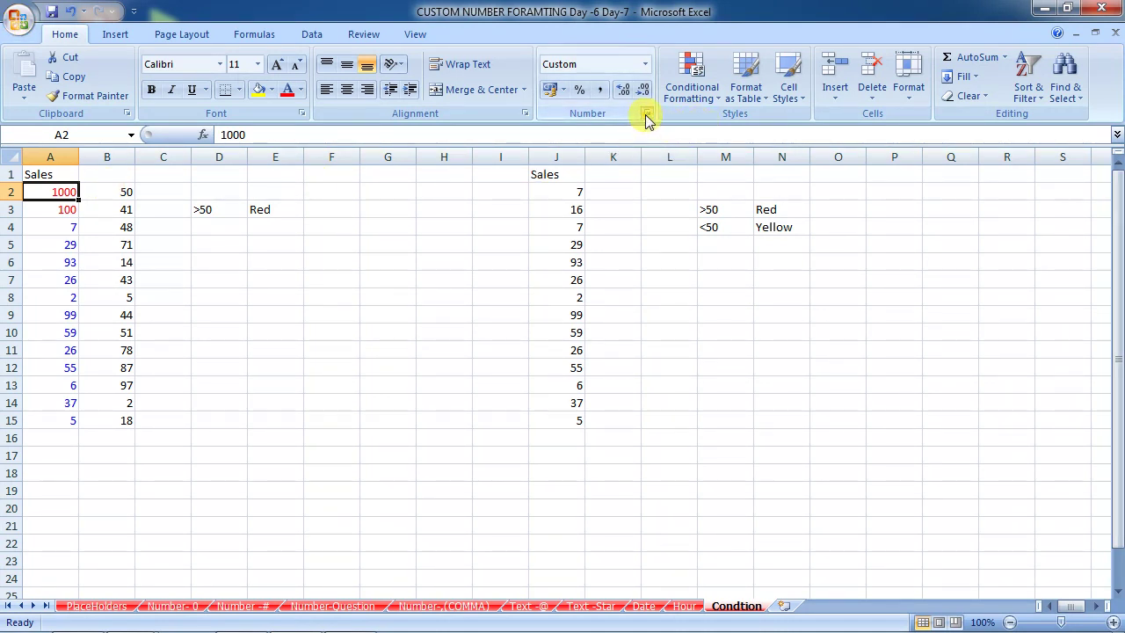
Select B2:B15 and start a custom number format with the [>50][BLUE] condition
left_click(647, 113)
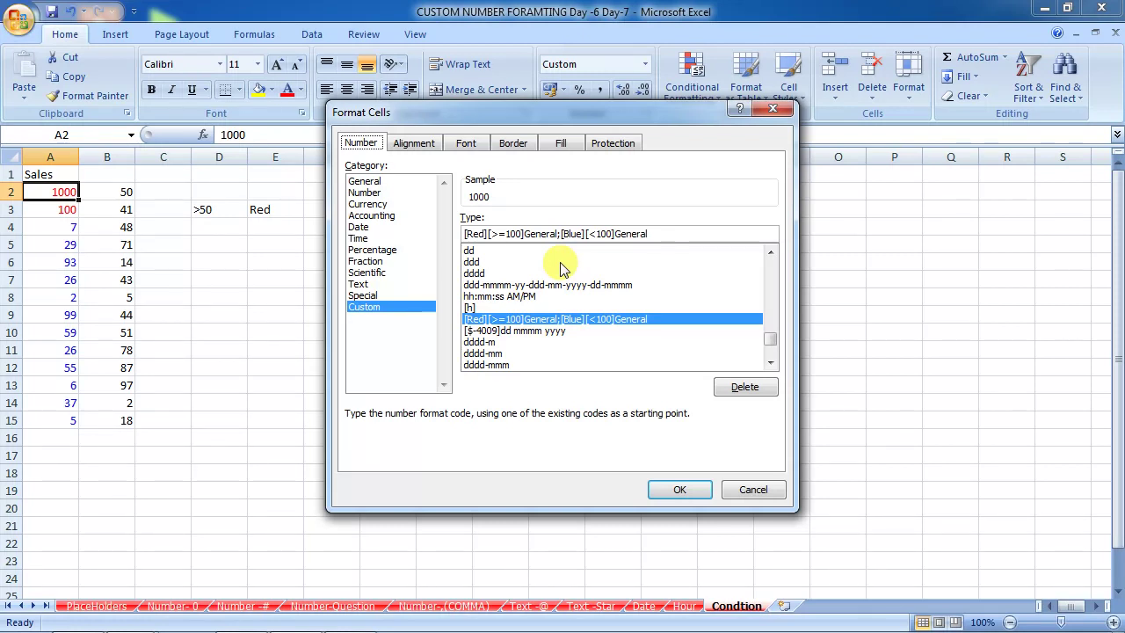
left_click(774, 108)
left_click_drag(126, 193, 124, 419)
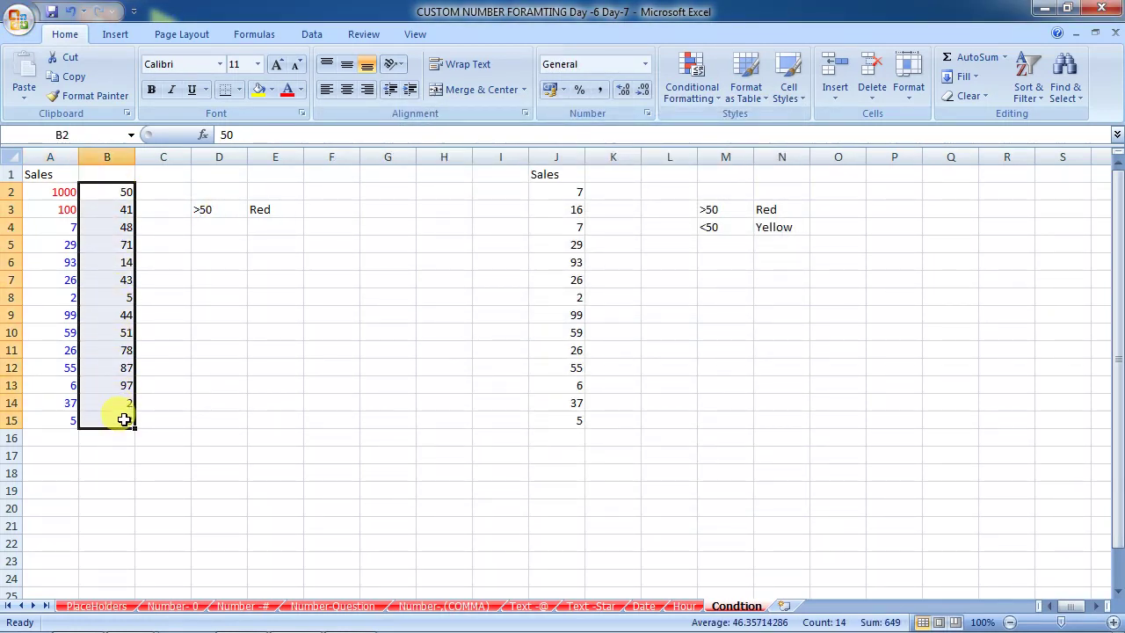
left_click(646, 115)
left_click(400, 306)
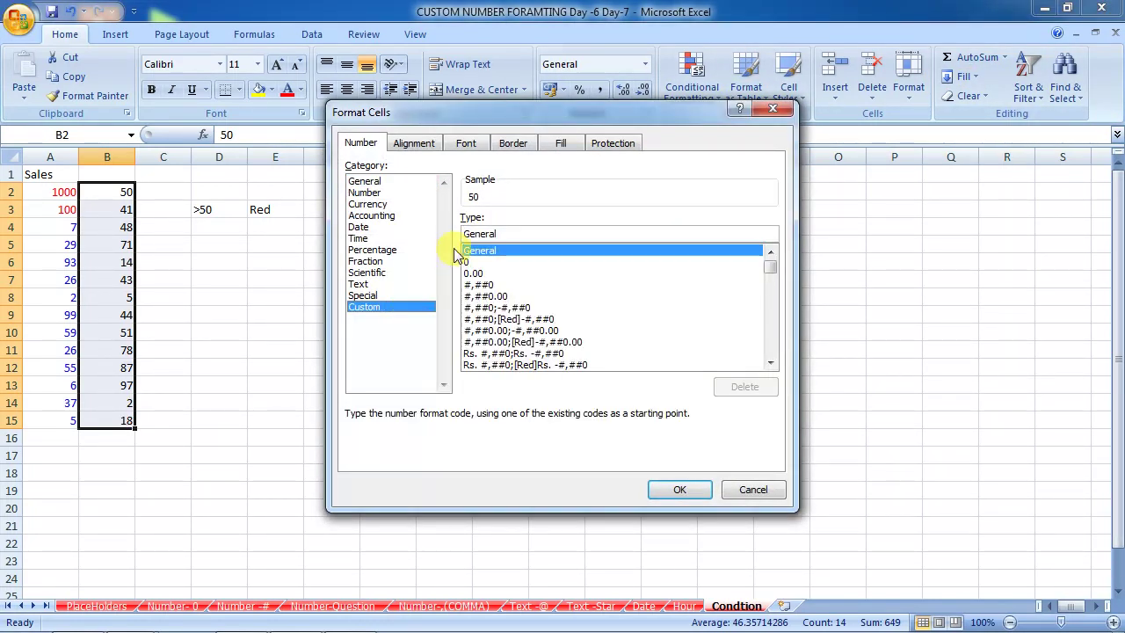
double_click(502, 233)
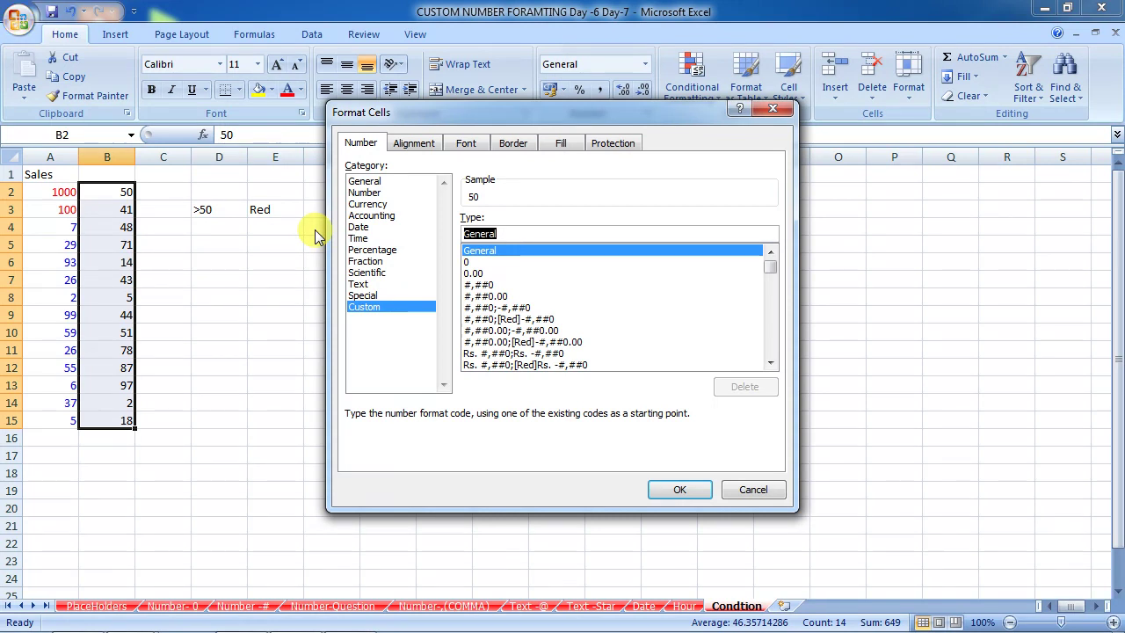
type("[")
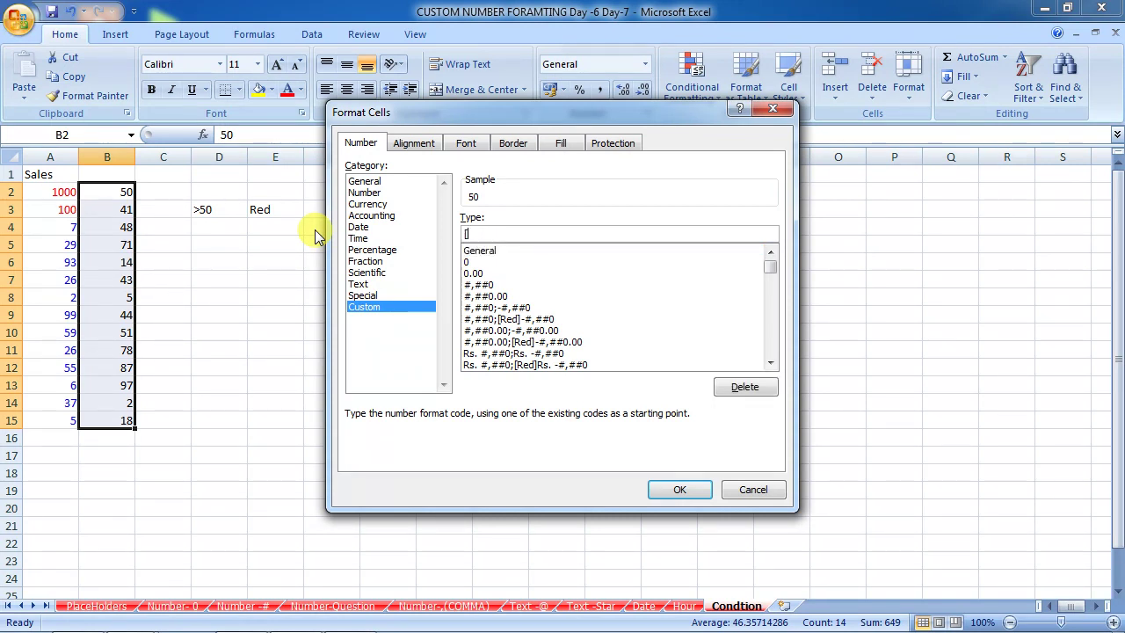
type(">50][BLUE")
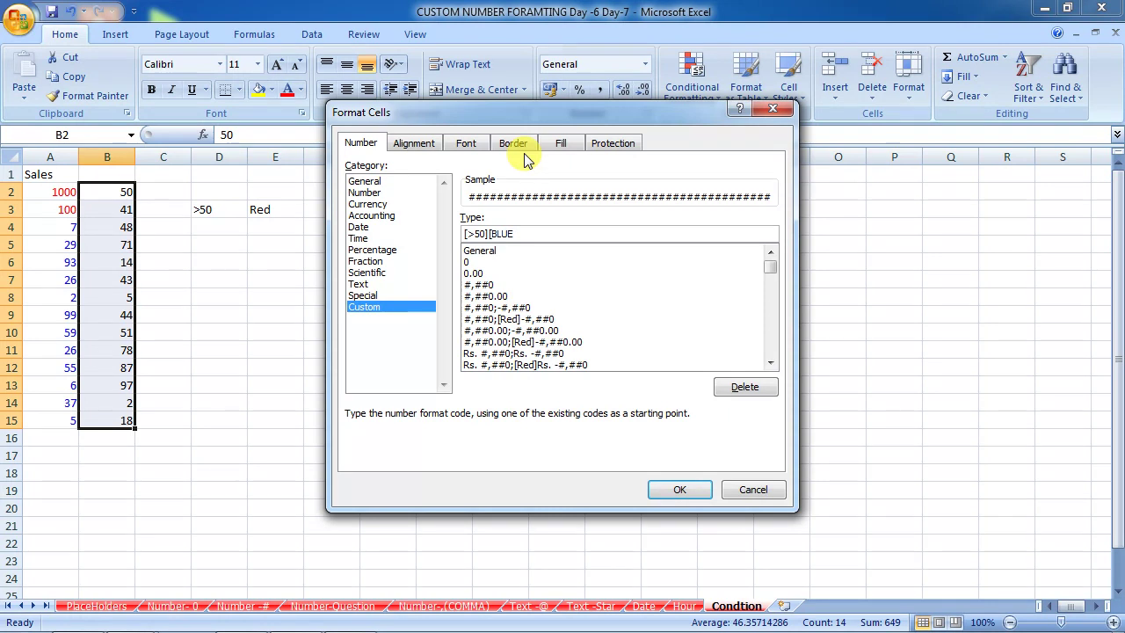
type(";")
key("BackSpace")
type(";{")
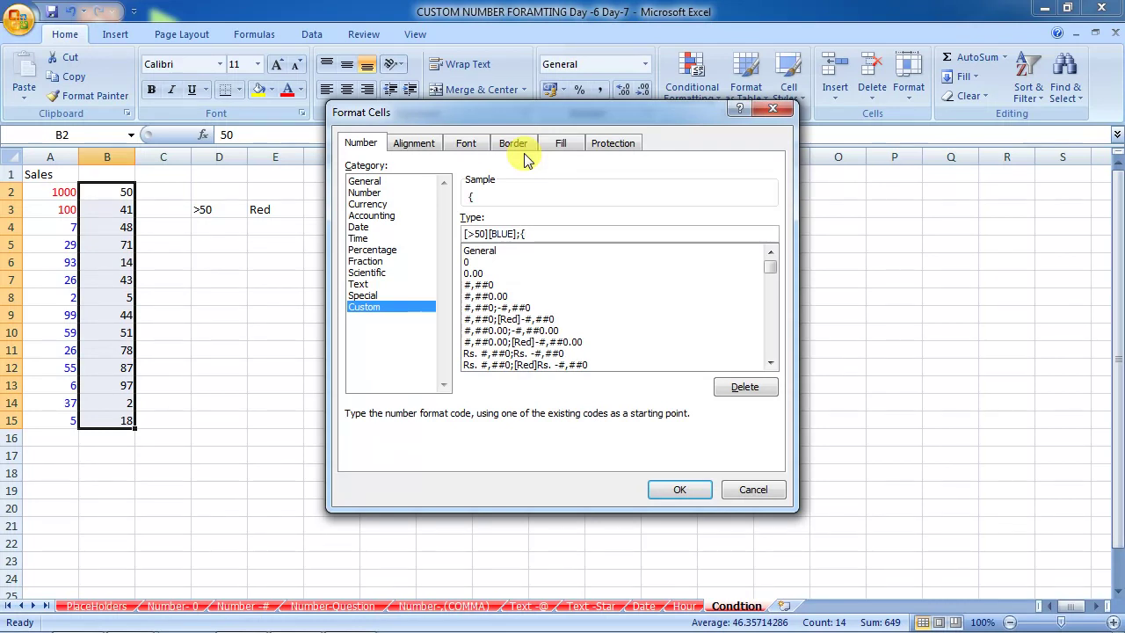
Complete the code as [>50][BLUE];[<50][RED], apply it, and check the recoloured values
key("BackSpace")
type("[<50][RE")
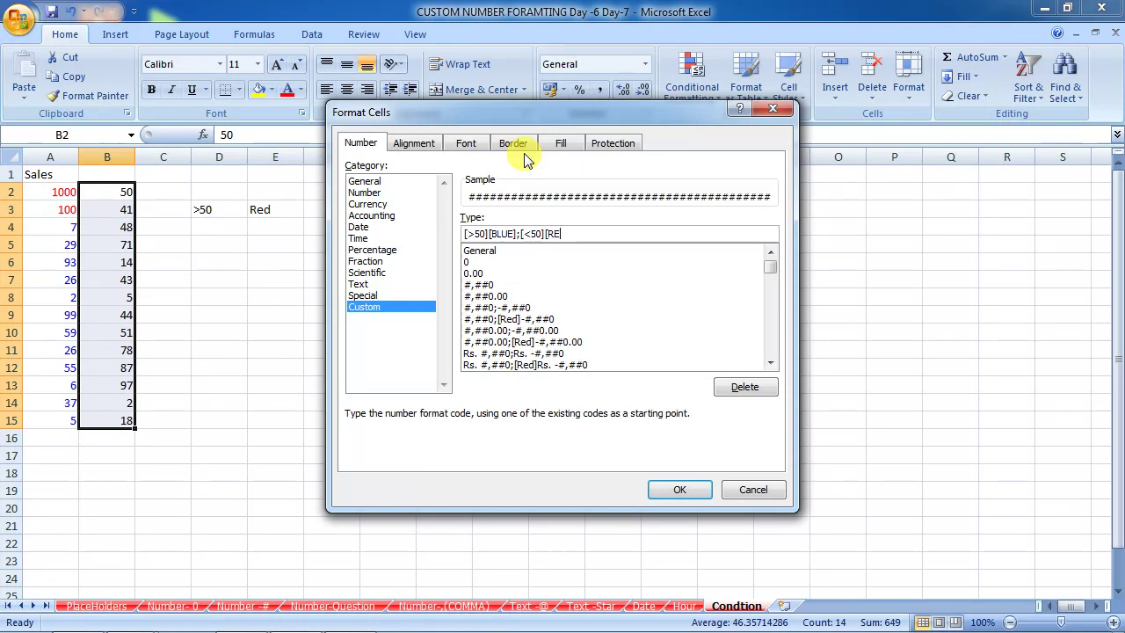
type("F")
key("BackSpace")
type("D")
key("Return")
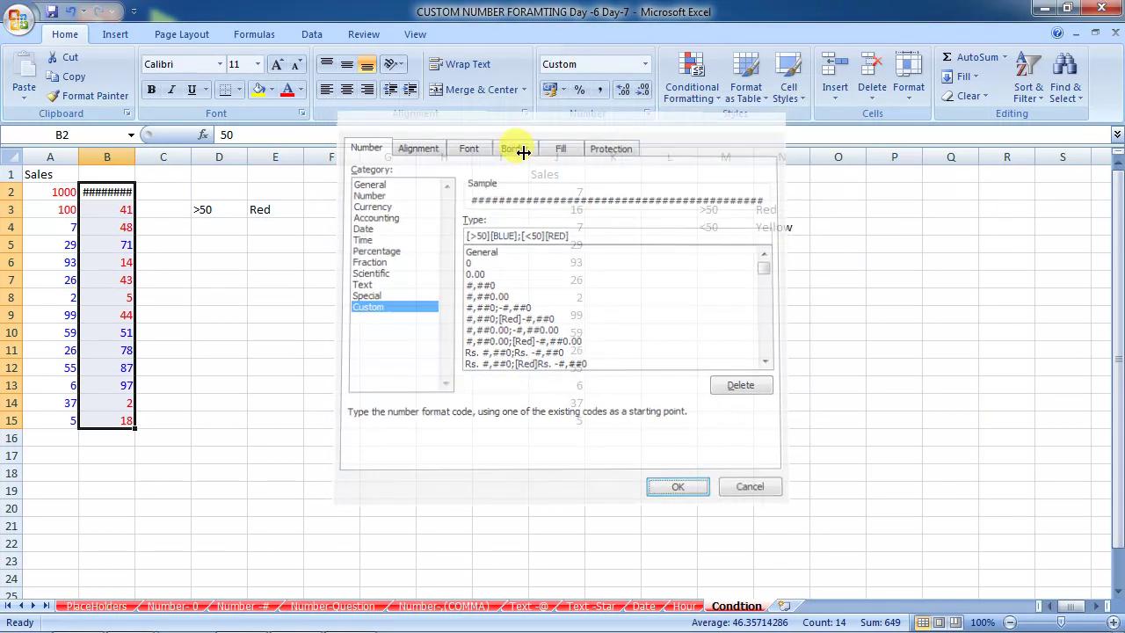
key("Down")
key("Down")
key("Up")
key("Up")
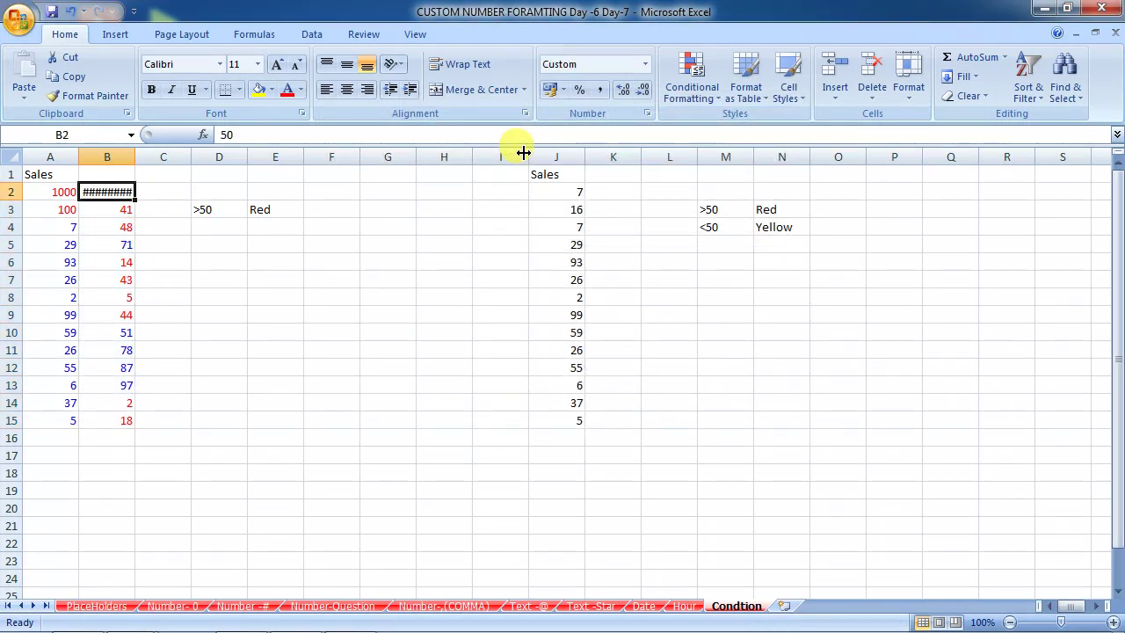
Widen column B and change the code to [Blue][>=50]General;[Red][<50]General so 50 shows
left_click_drag(137, 161, 200, 161)
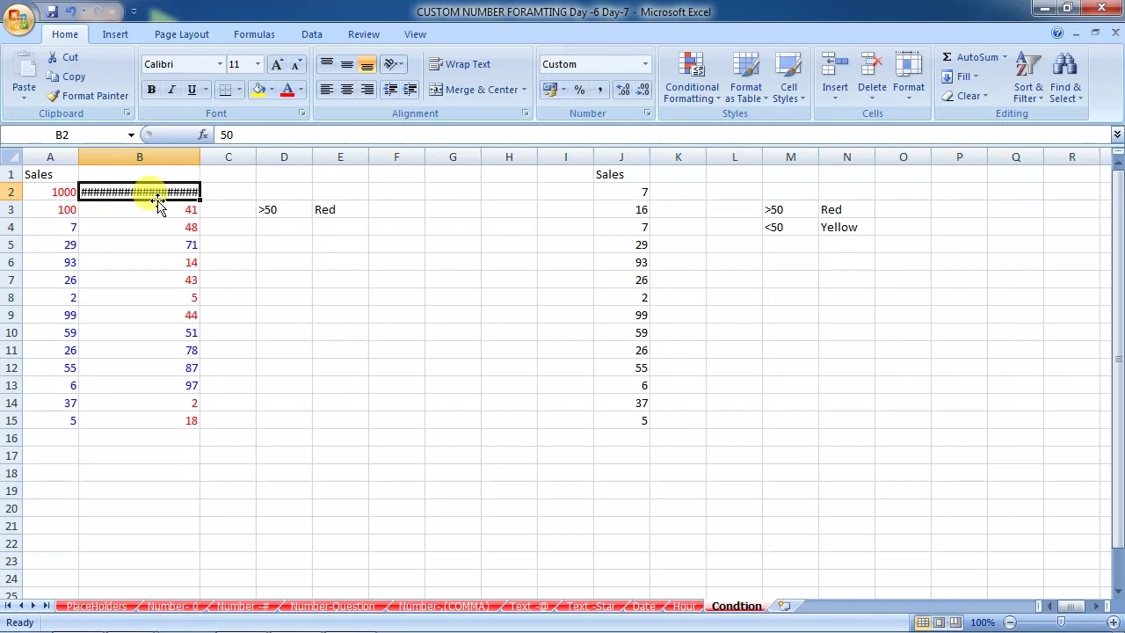
left_click(646, 112)
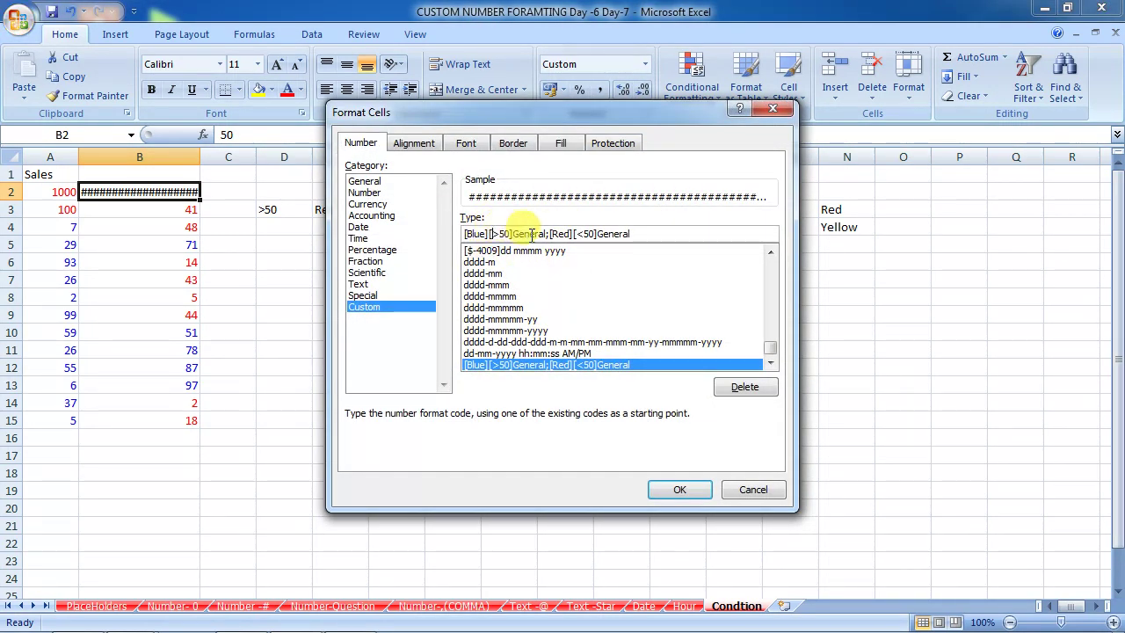
type("=")
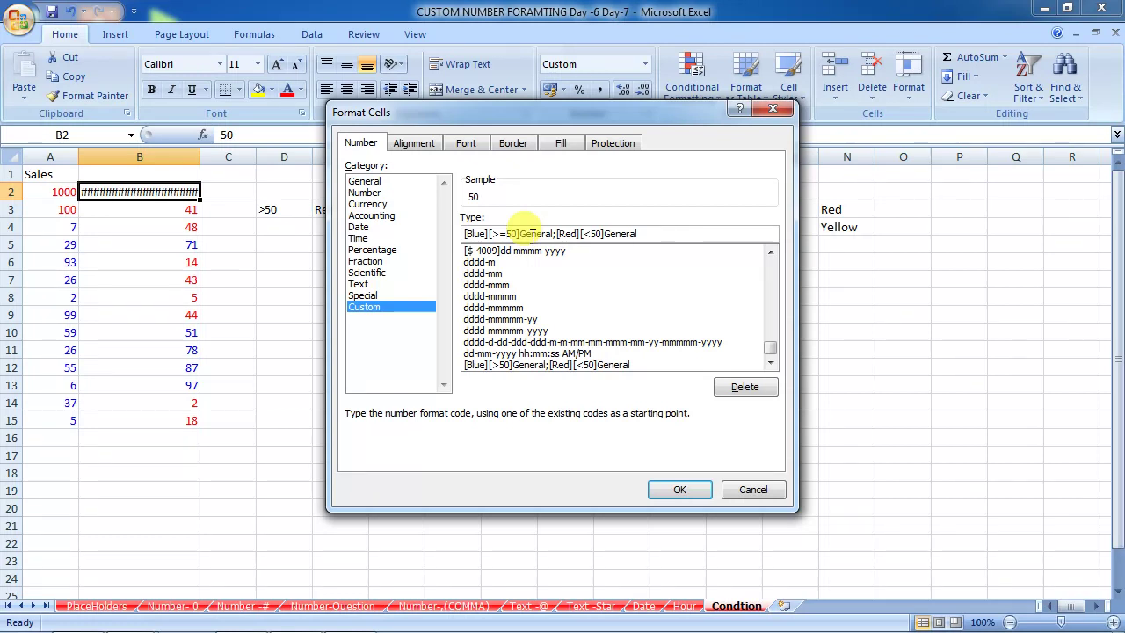
key("Return")
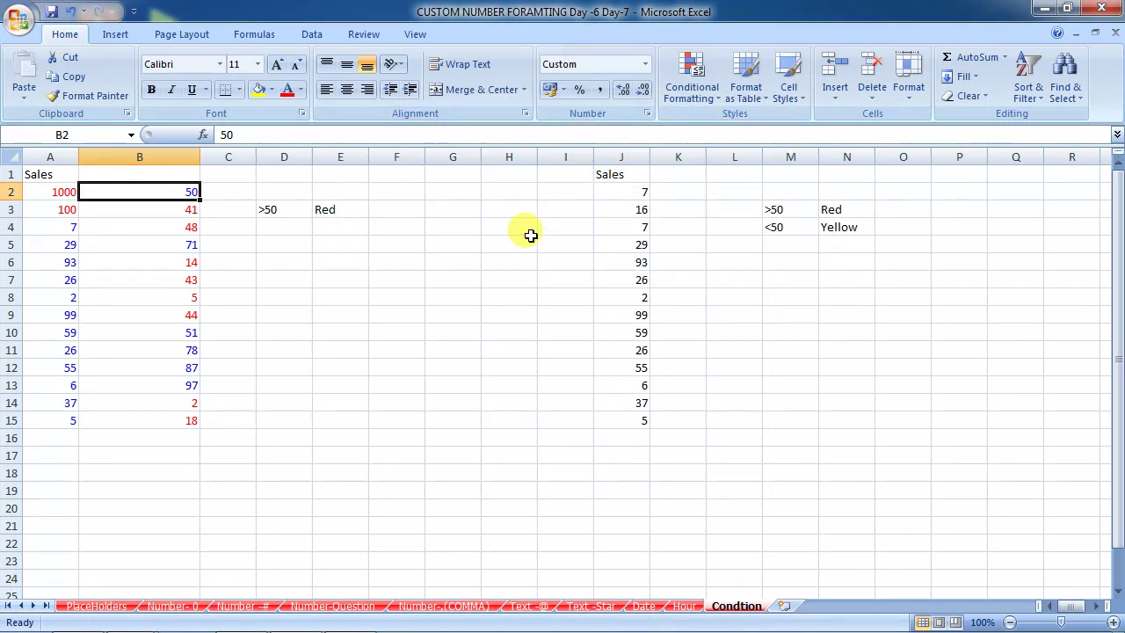
left_click(646, 113)
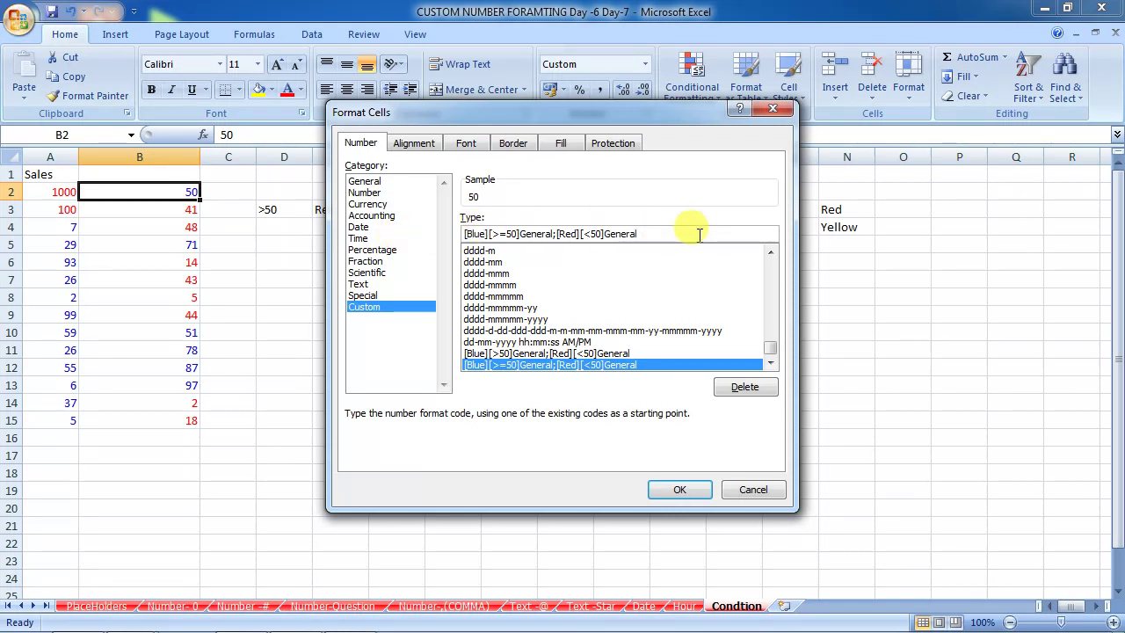
Replace B2's format code with [>=50][YELLOW];[<50][RED] so 50 appears yellow
left_click_drag(699, 234, 464, 234)
type("[R")
type(">=")
type("=")
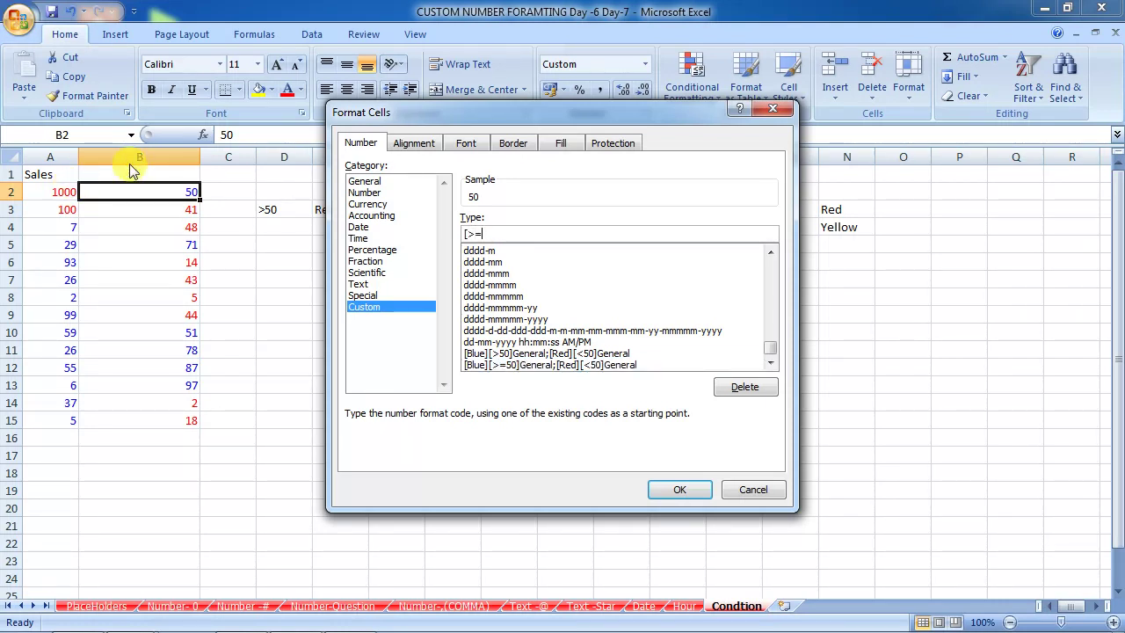
type("50][")
type("Y")
type("ELLOW")
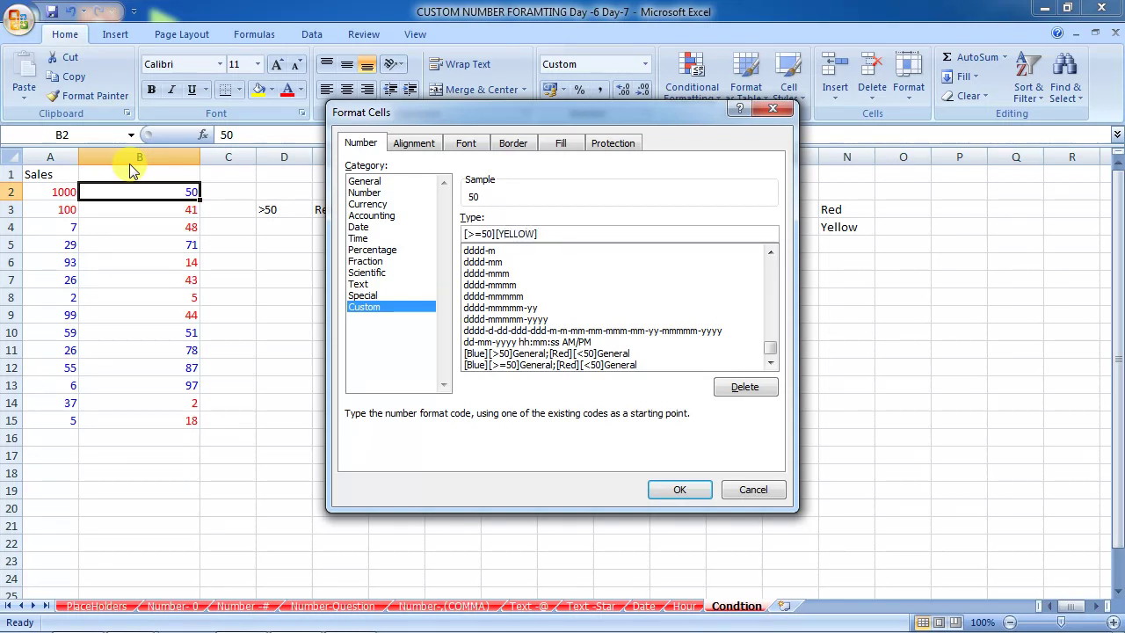
type("[")
type("50")
key("BackSpace")
key("BackSpace")
key("BackSpace")
type("50]")
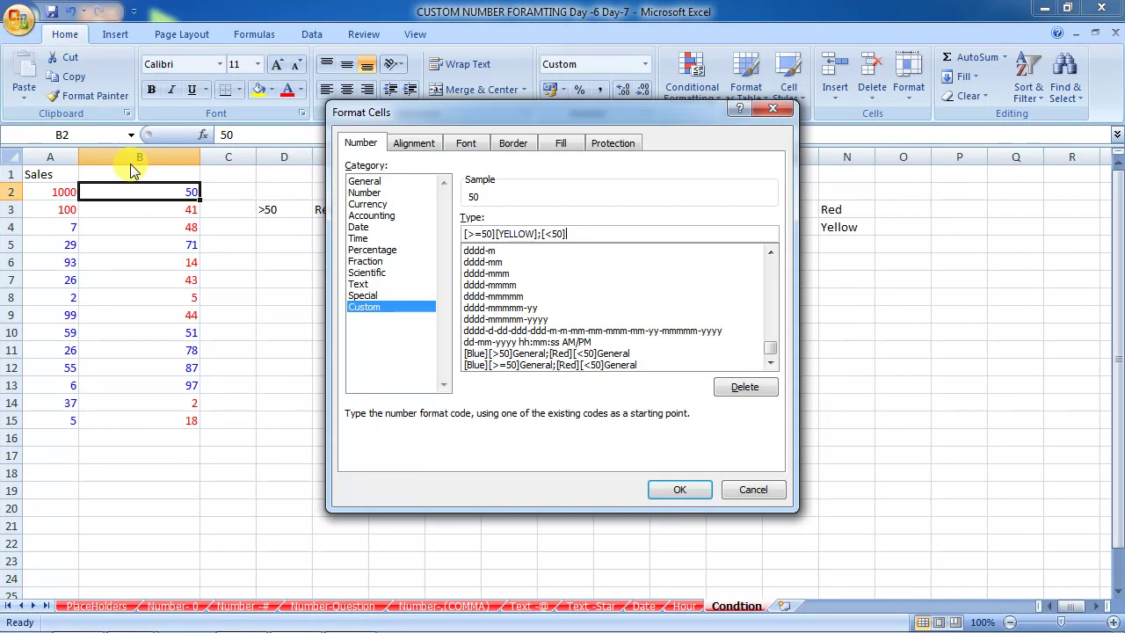
type("[RE")
key("Return")
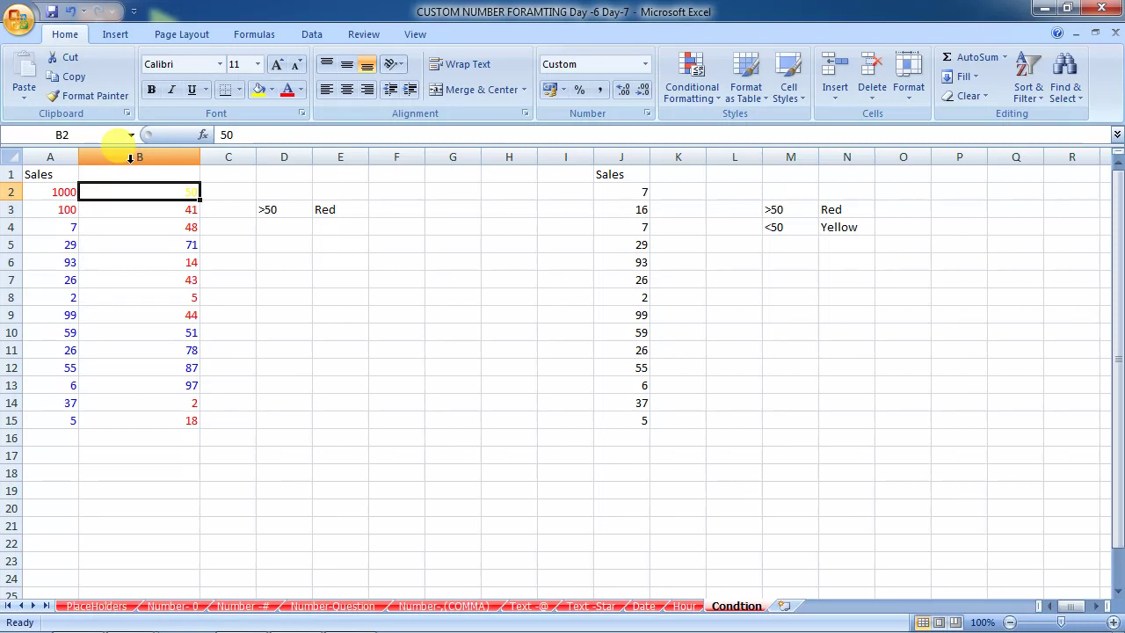
left_click(87, 95)
left_click_drag(180, 194, 176, 419)
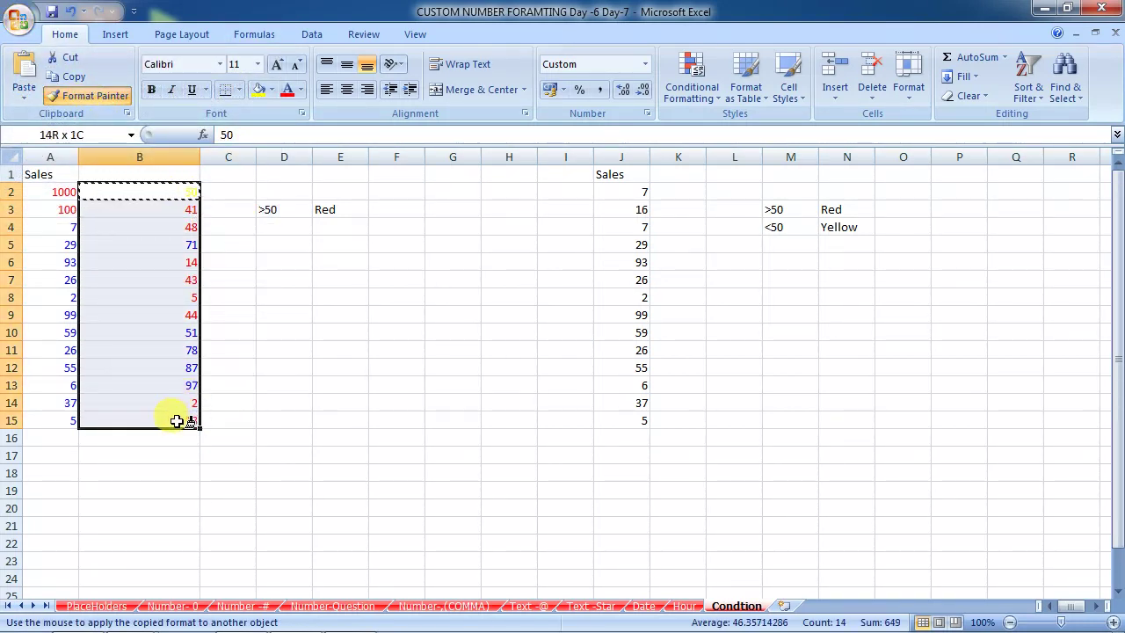
left_click(358, 364)
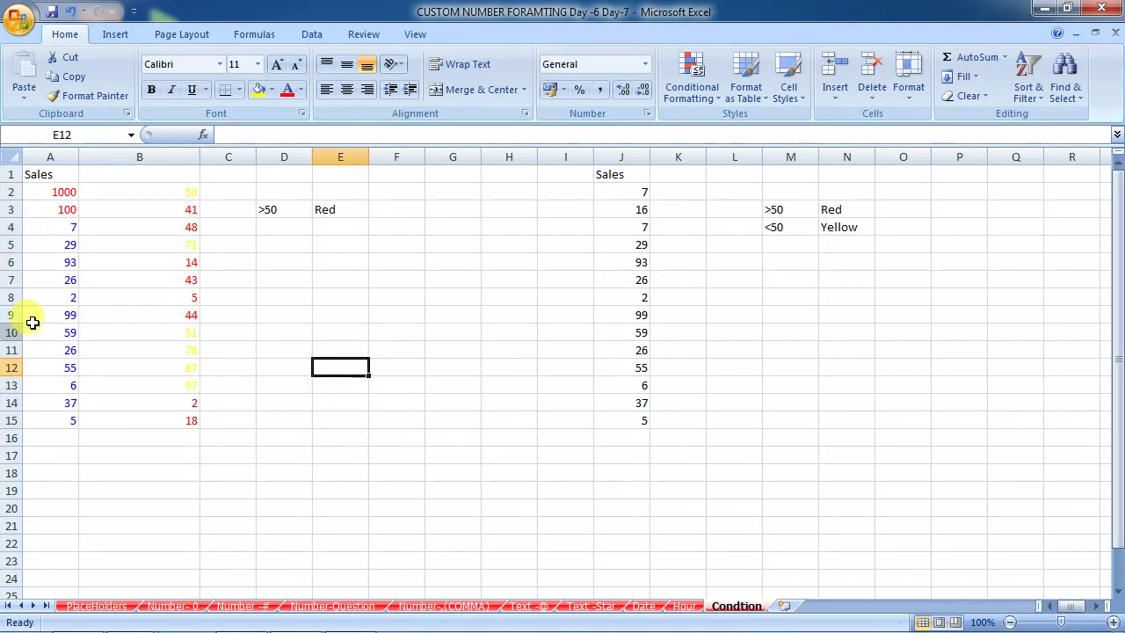
scroll(186, 321, "up", 2, "ctrl")
scroll(184, 319, "up", 1, "ctrl")
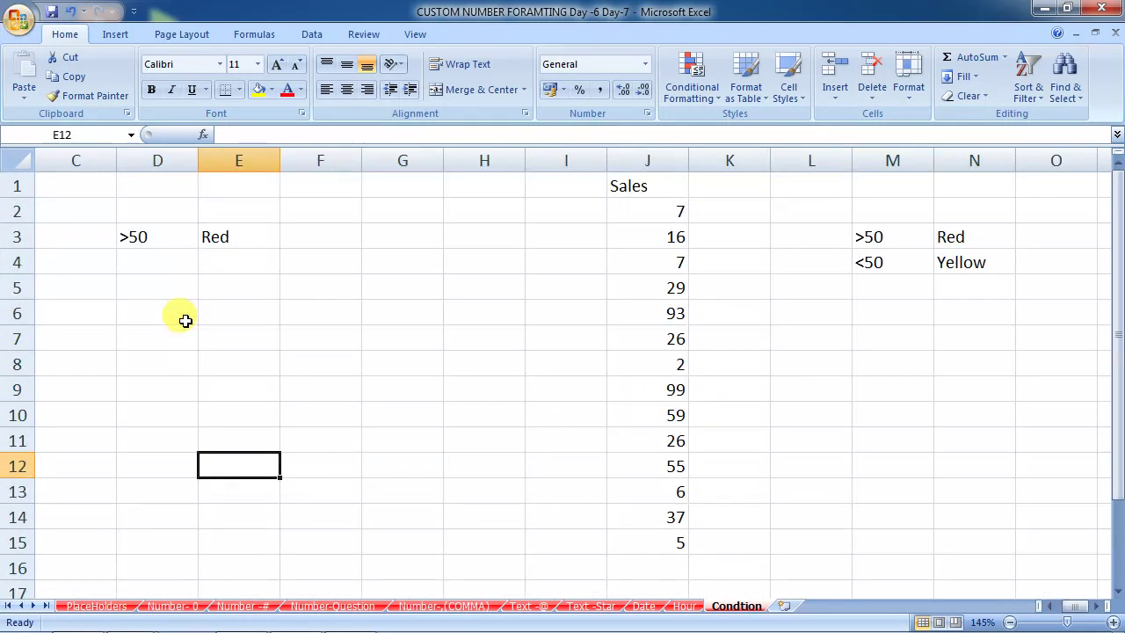
scroll(174, 325, "down", 2, "ctrl")
left_click(174, 324)
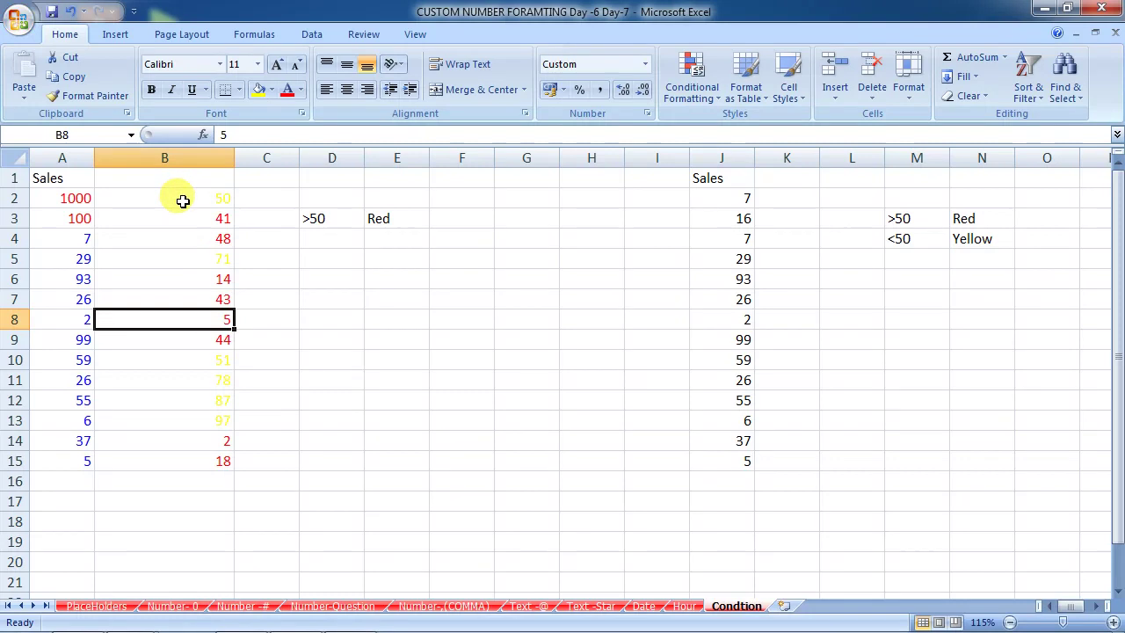
left_click_drag(182, 200, 181, 452)
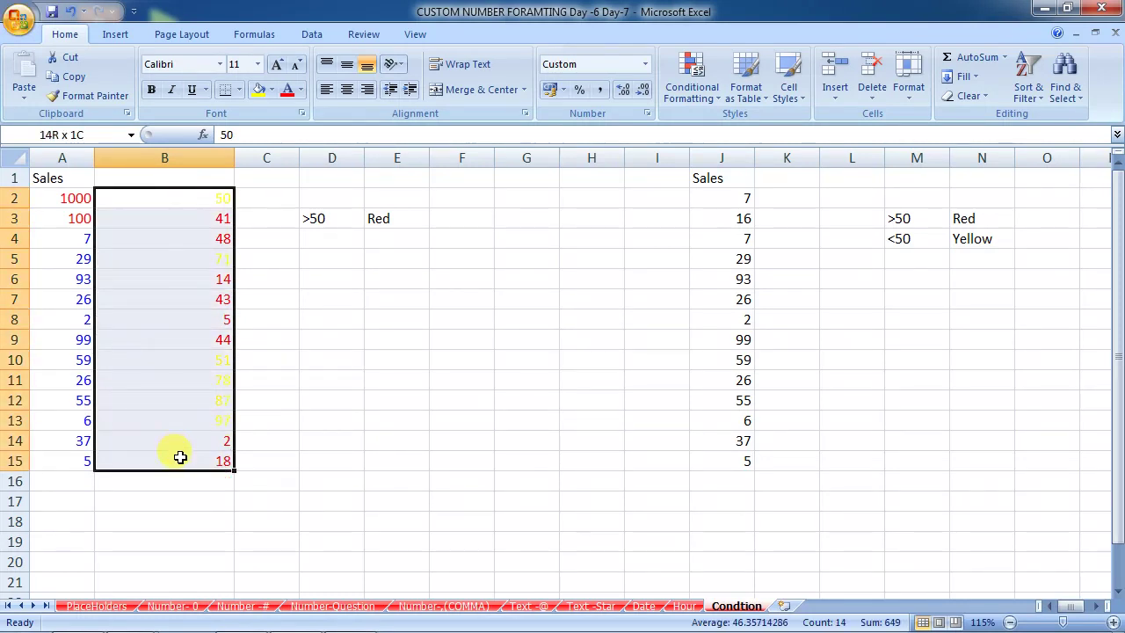
left_click(299, 90)
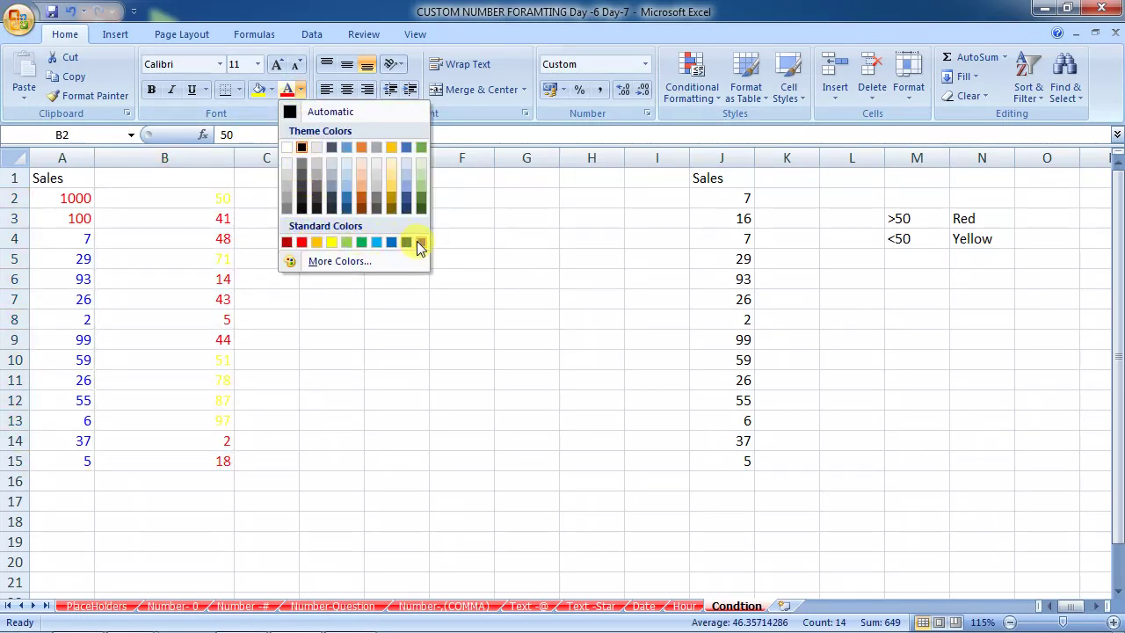
left_click(421, 242)
left_click(299, 89)
left_click(290, 112)
left_click(300, 89)
left_click(291, 200)
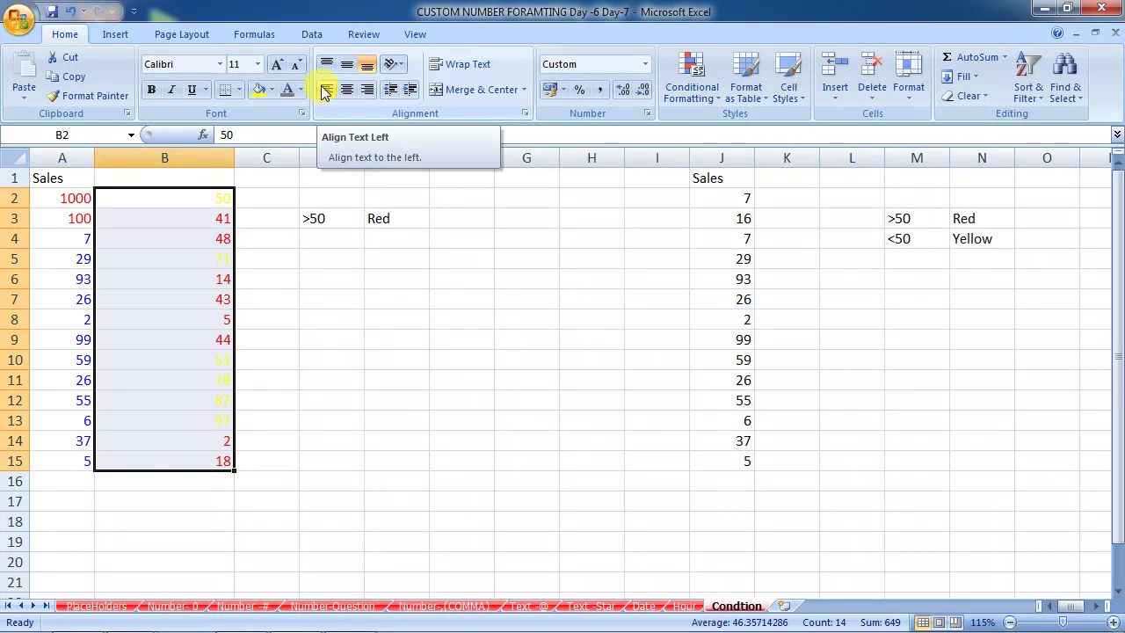
Type the label Q1 in P1 and the date 18-11-2018 in O2
key("Right")
key("Right")
key("Right")
key("Right")
key("Right")
key("Right")
key("Right")
key("Right")
key("Right")
key("Right")
key("Right")
key("Right")
key("Right")
key("Right")
key("Right")
key("Right")
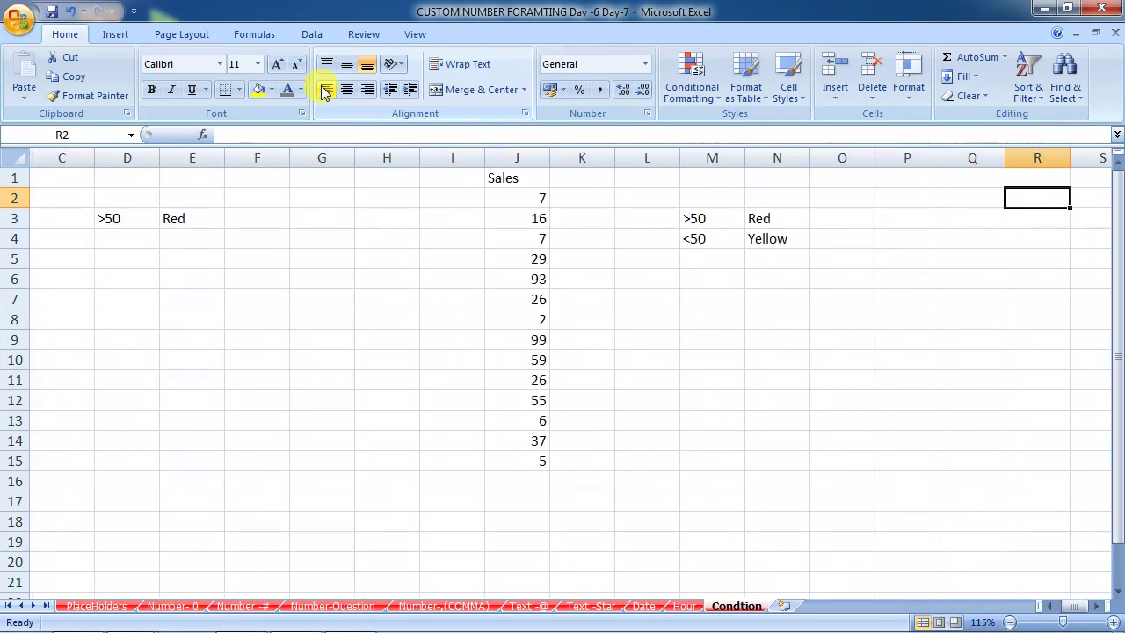
key("Up")
key("Left")
key("Left")
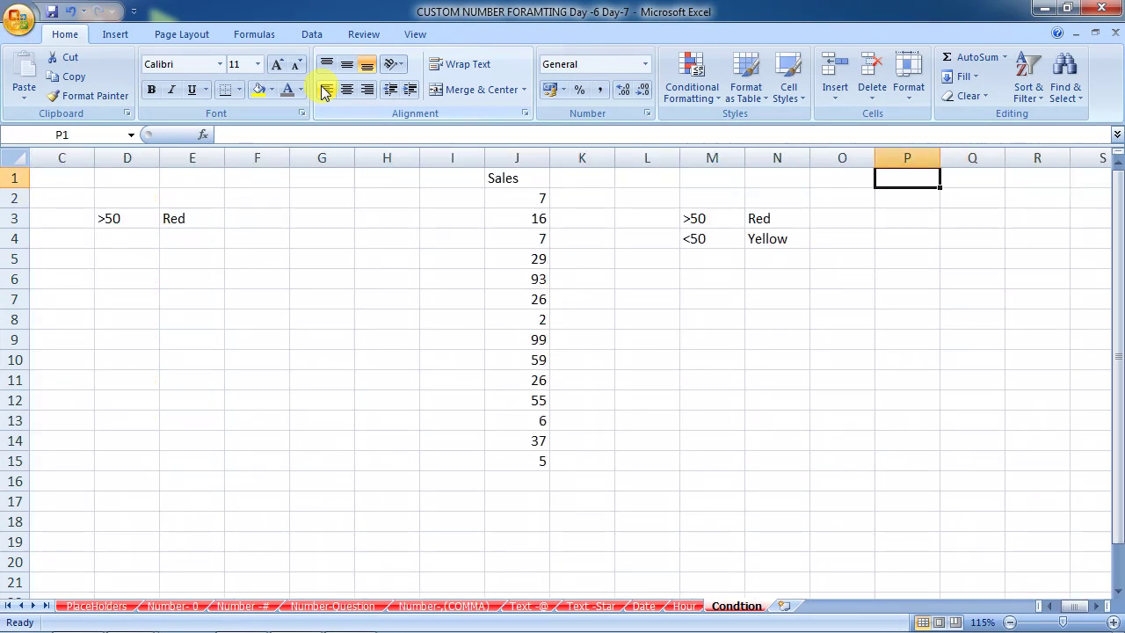
type("Q1")
key("Return")
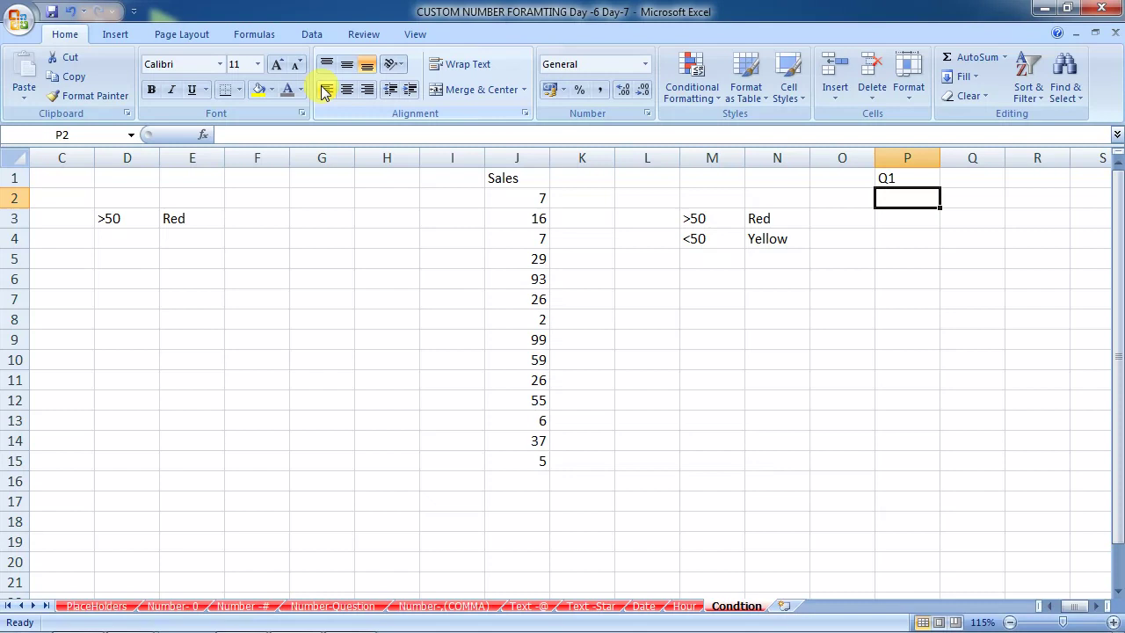
type("D")
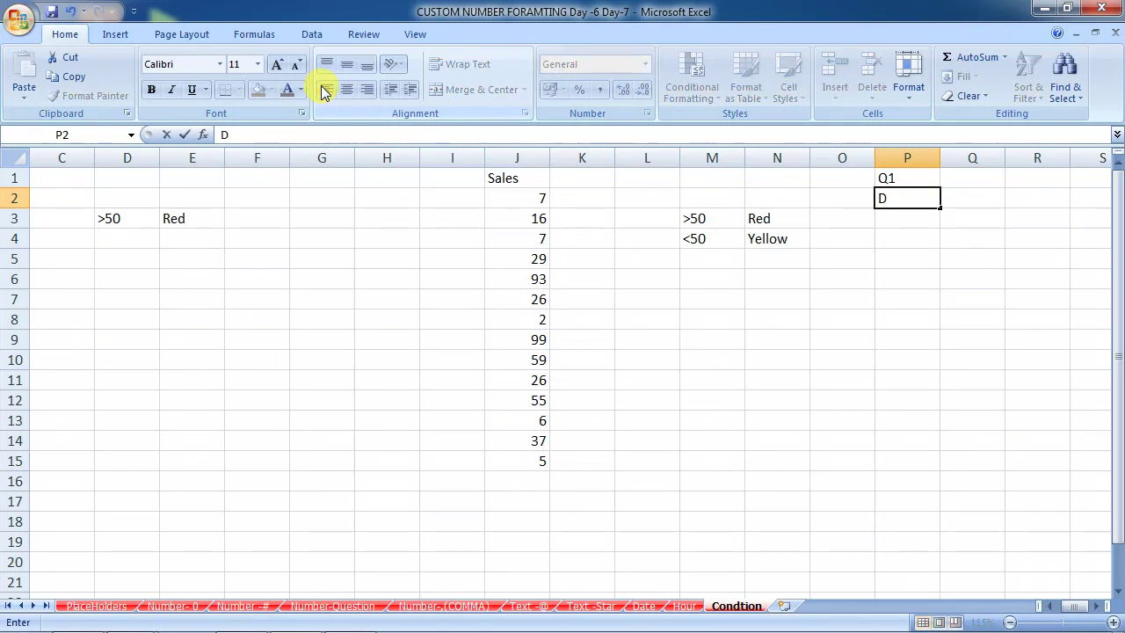
type("D")
key("BackSpace")
key("BackSpace")
key("Left")
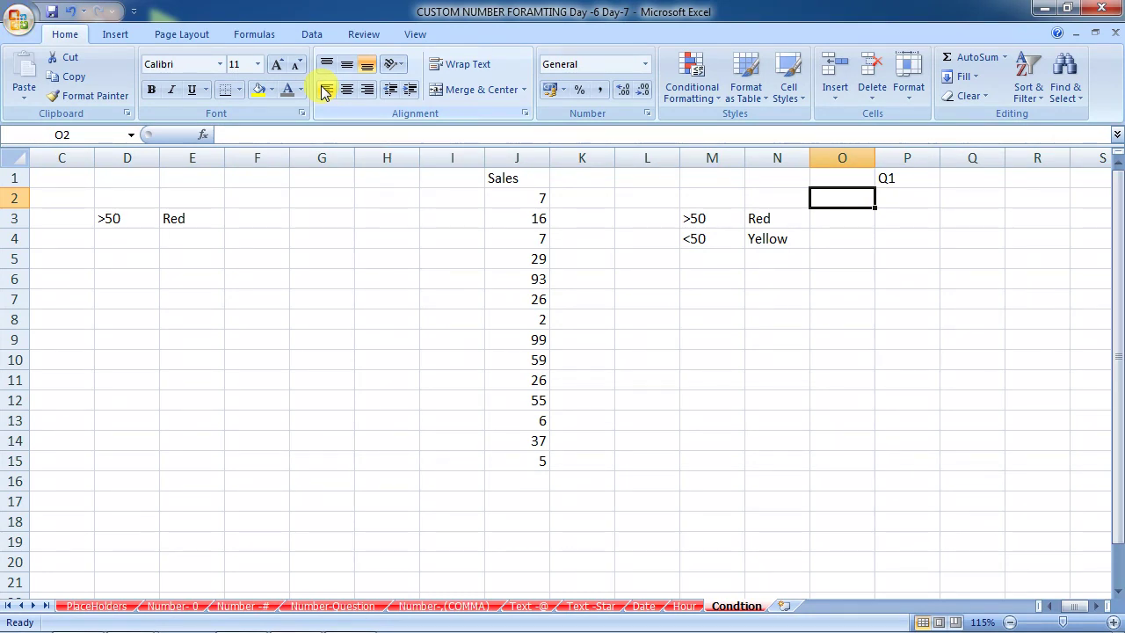
type("18-11-201")
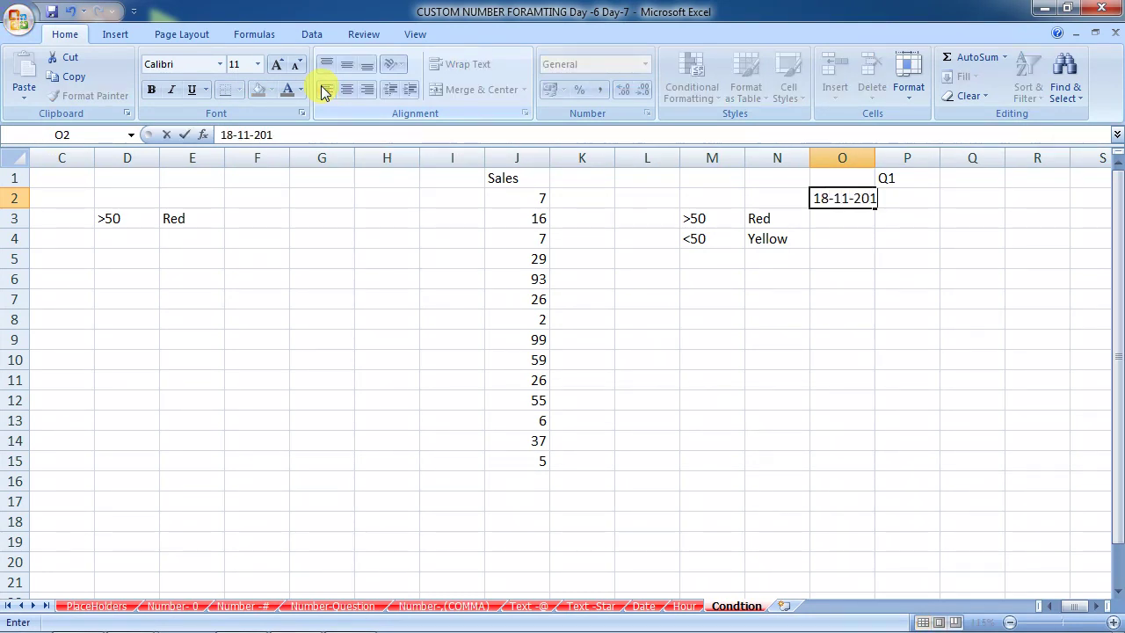
type("8")
key("Return")
Enter NOV-SUN-YY in P2
key("Up")
key("Right")
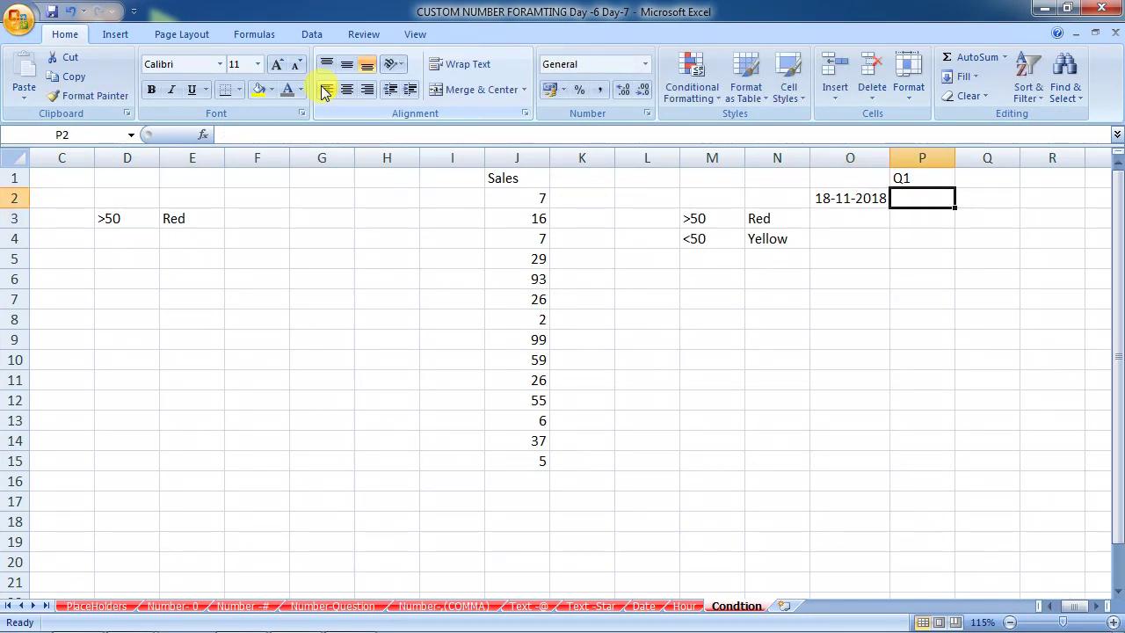
type("D")
key("BackSpace")
type("NOV-")
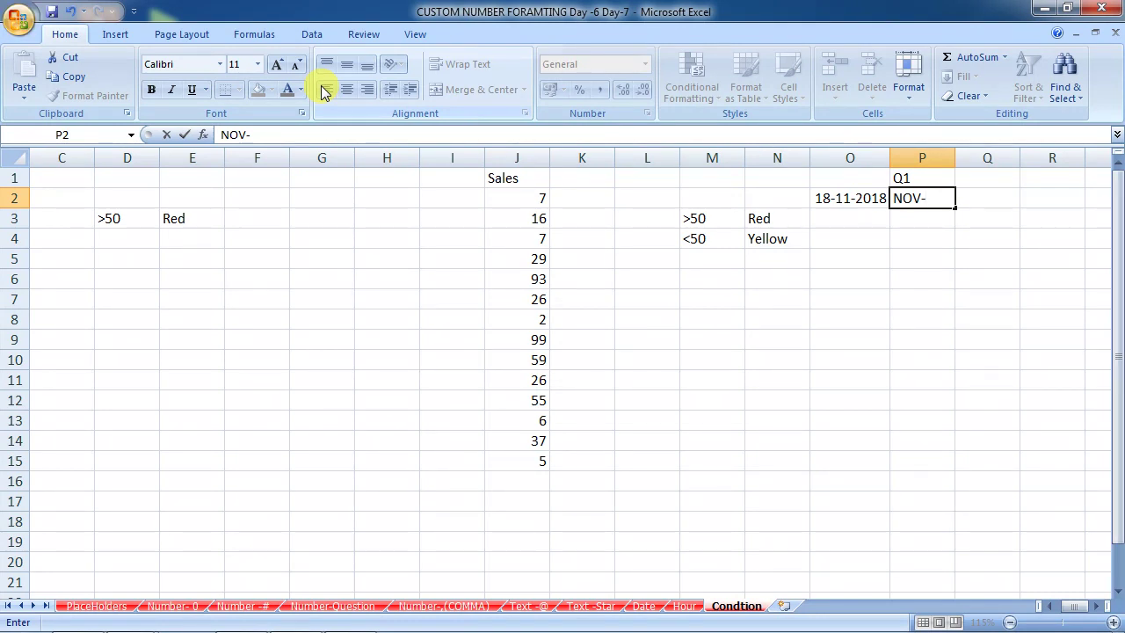
type("SUNDAY")
key("BackSpace")
key("BackSpace")
key("BackSpace")
key("BackSpace")
type("N-")
type("YY")
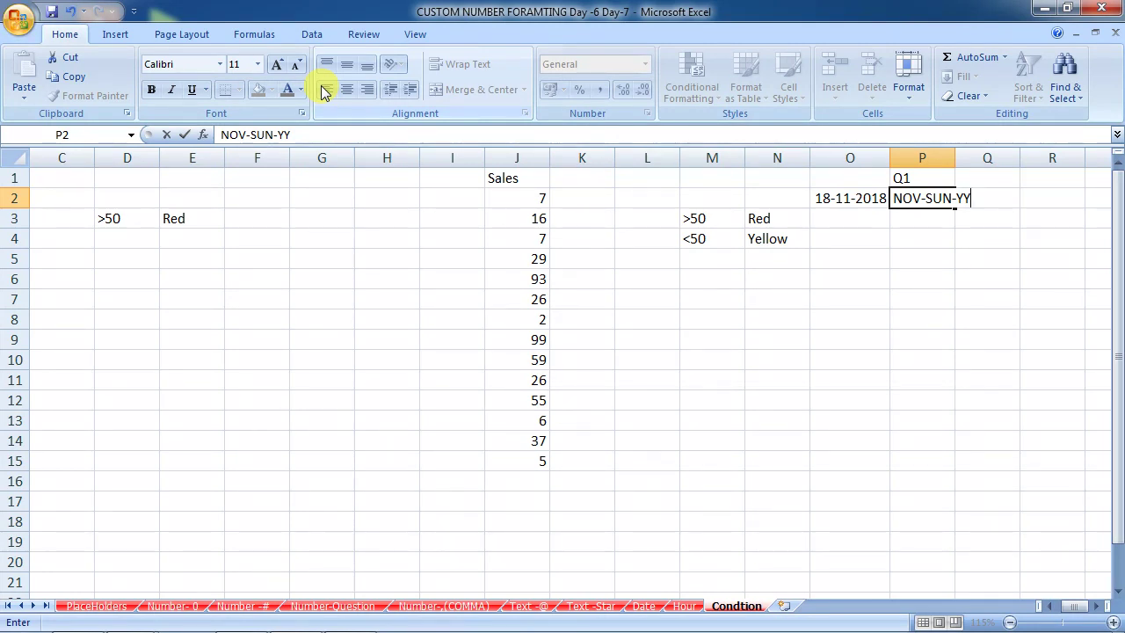
key("Return")
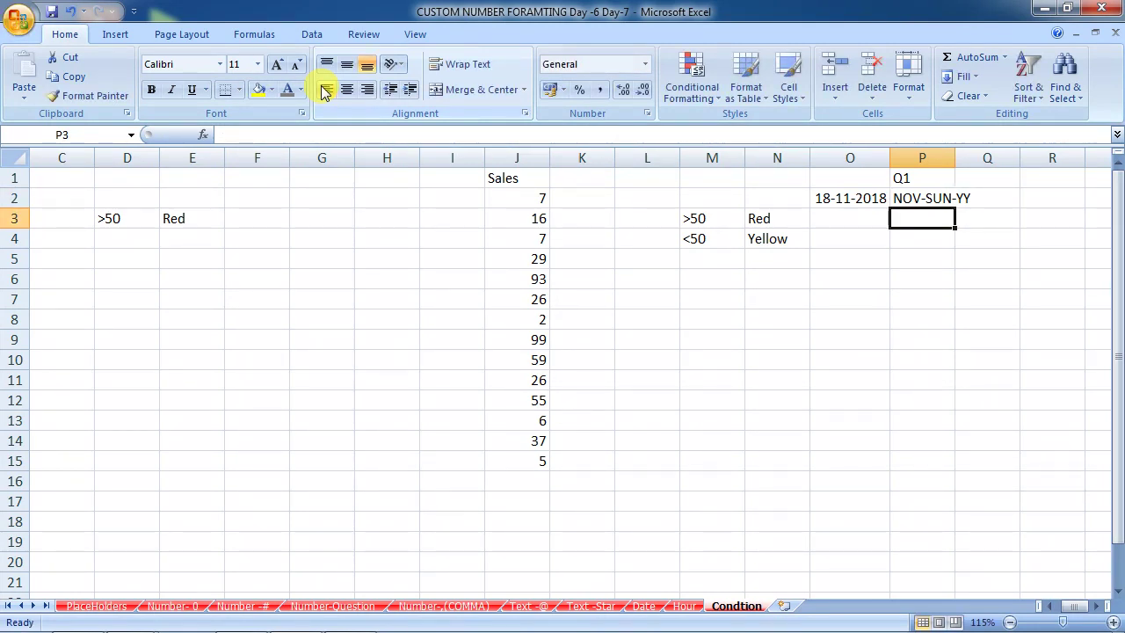
Enter TIME in O3 and DATE+TIME in P3
key("Left")
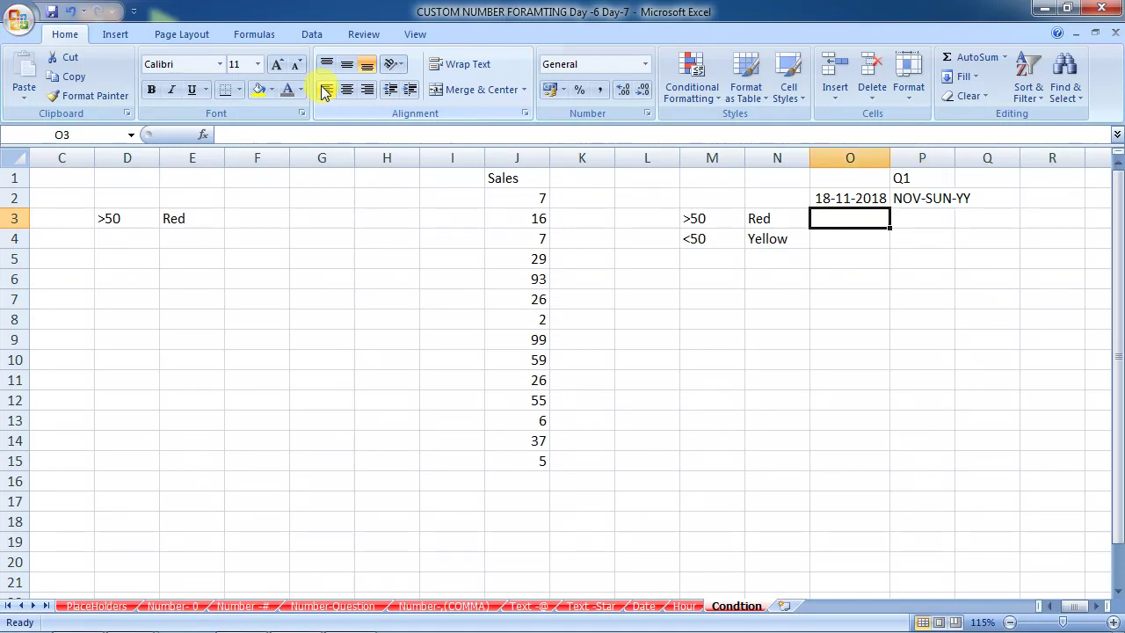
type("T")
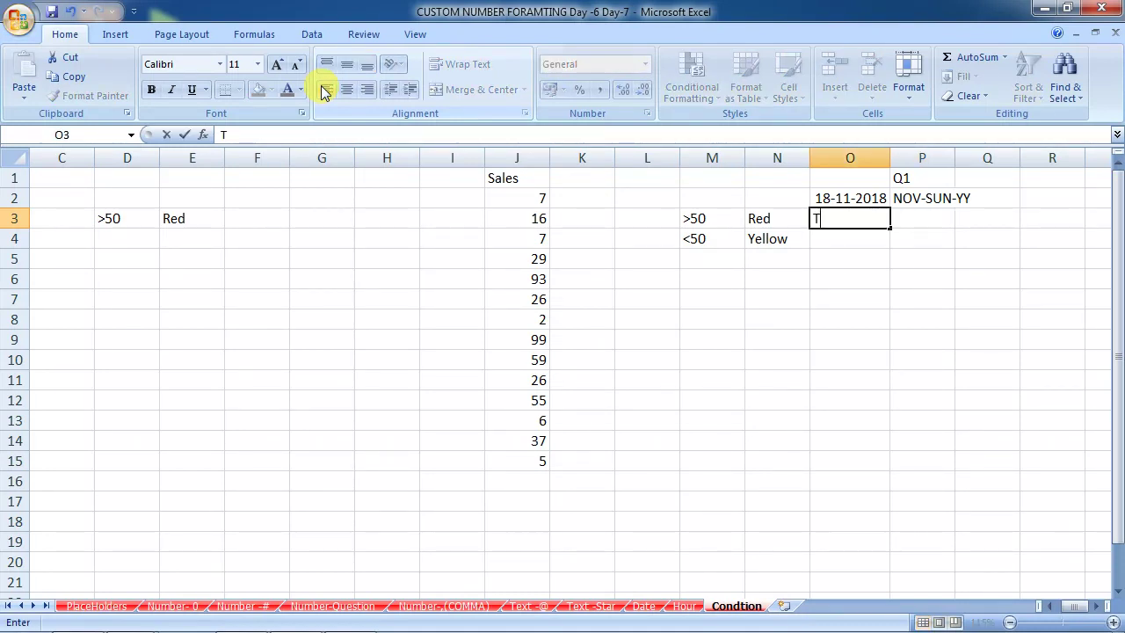
type("IME")
key("Return")
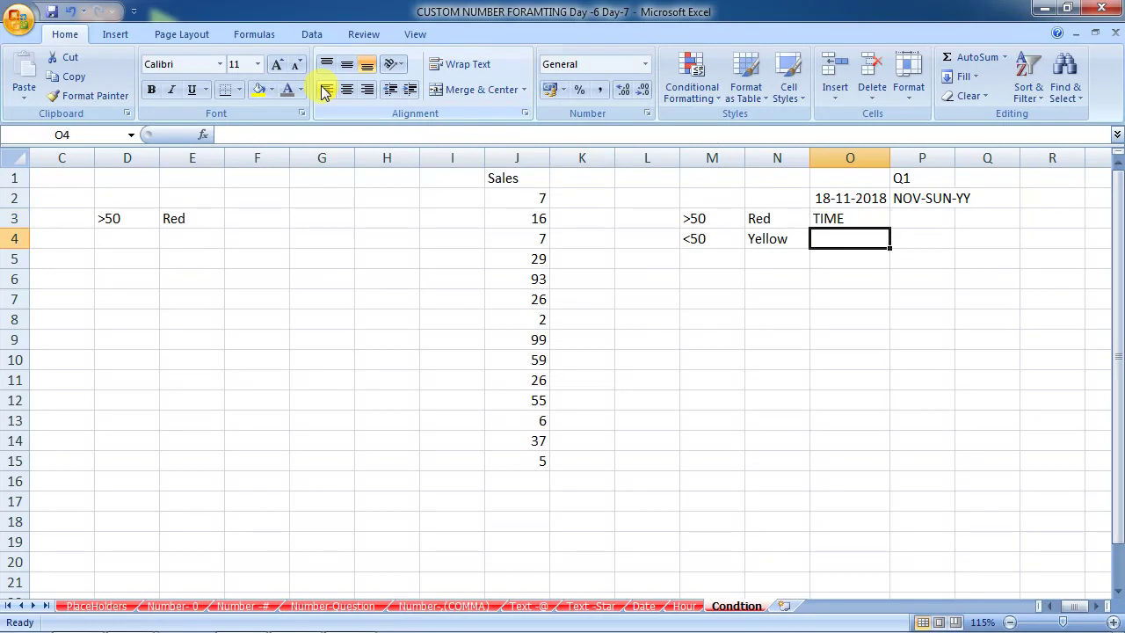
key("Right")
key("Up")
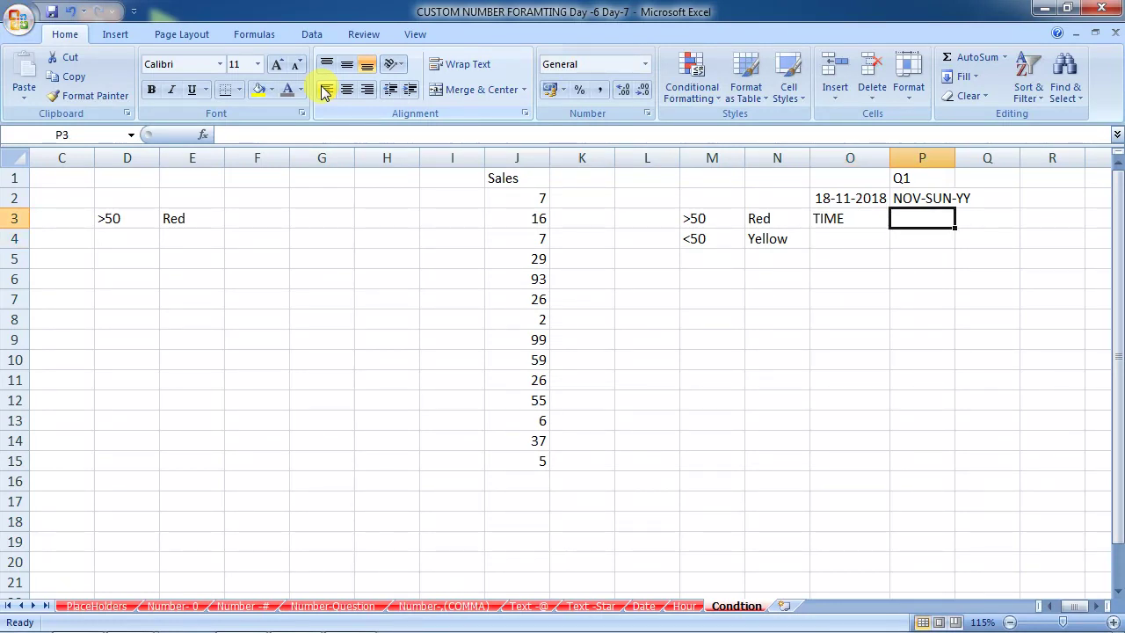
type("DATE+TIME")
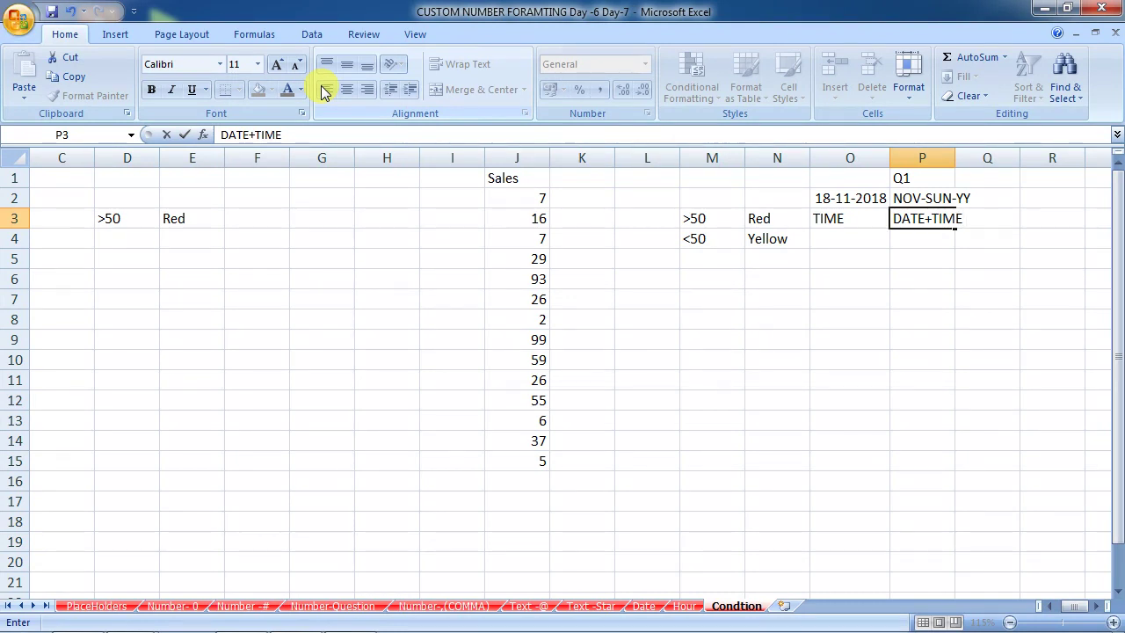
key("Return")
Enter MM:HH:SS in R3
key("Up")
key("Right")
key("Right")
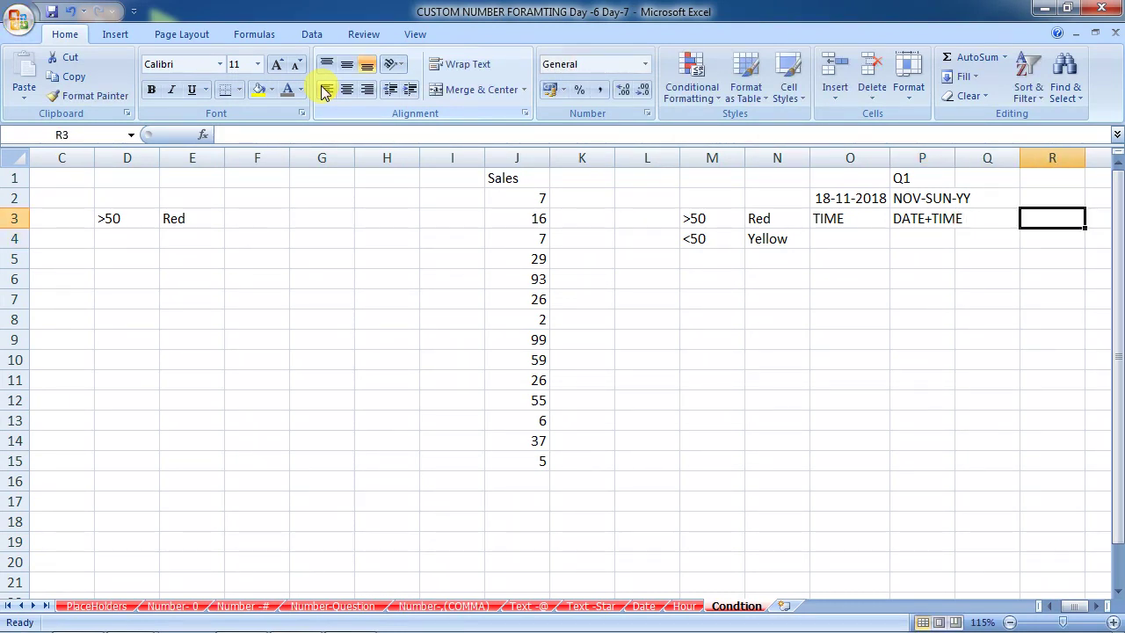
type("MM:S")
key("BackSpace")
type("HH:SS")
key("Return")
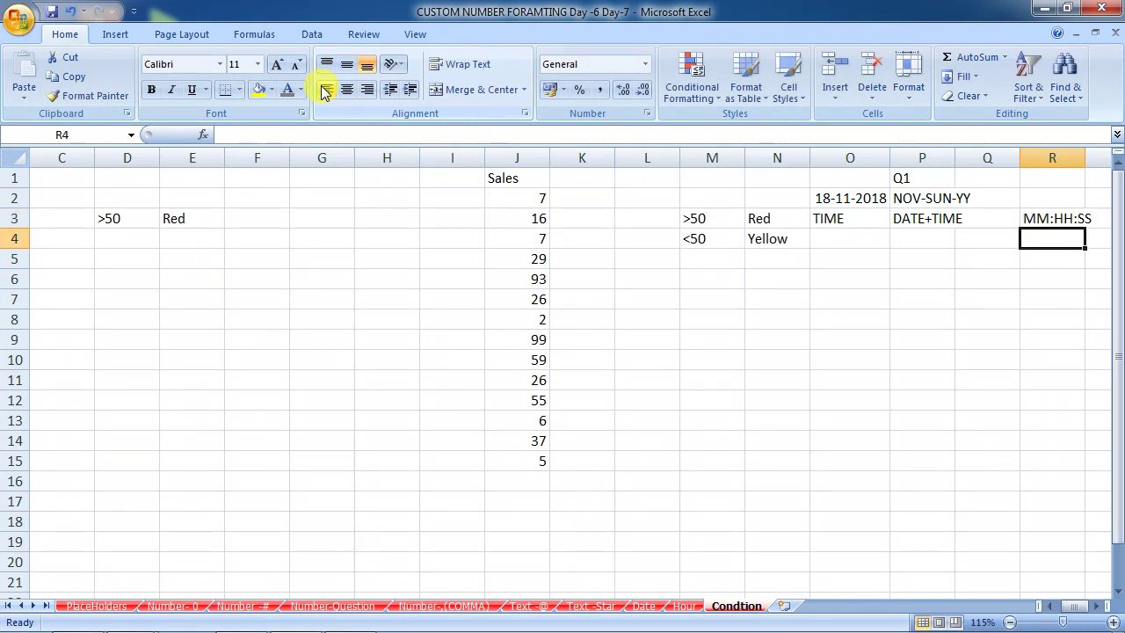
Move to N7, start a formula, then clear it and move back up column N
key("Up")
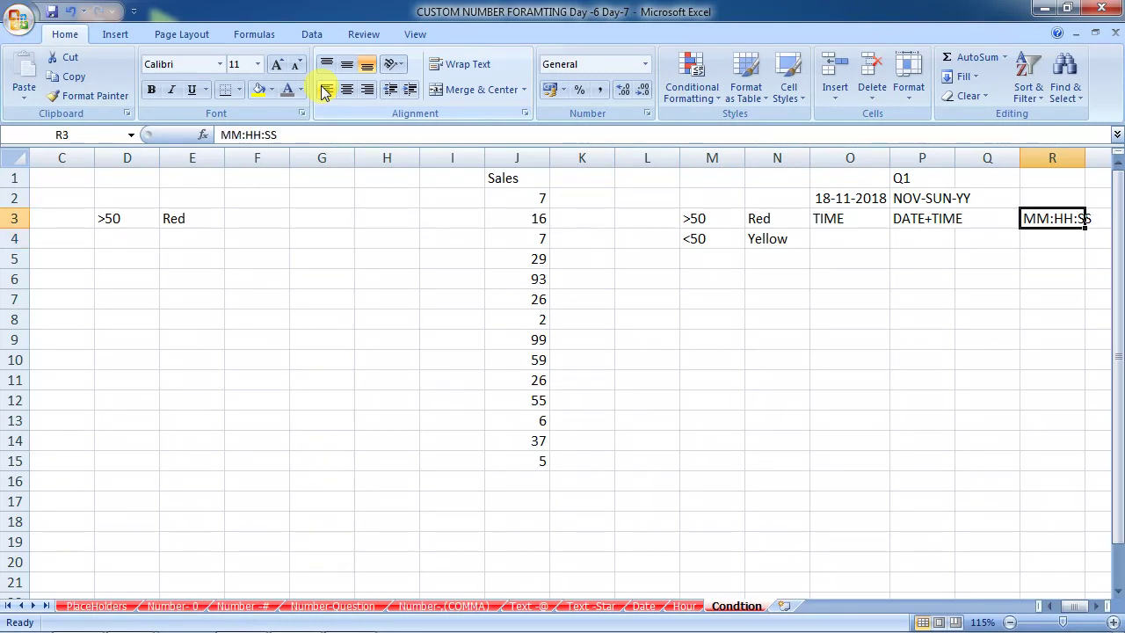
key("Left")
key("Left")
key("Left")
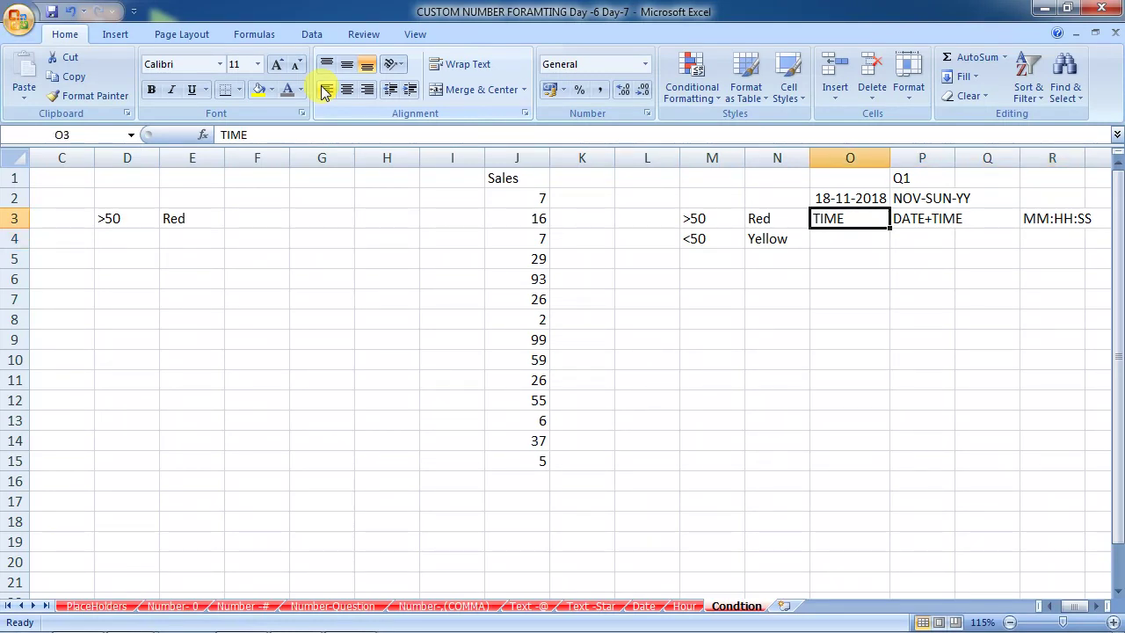
key("Down")
key("Down")
key("Down")
key("Left")
key("Down")
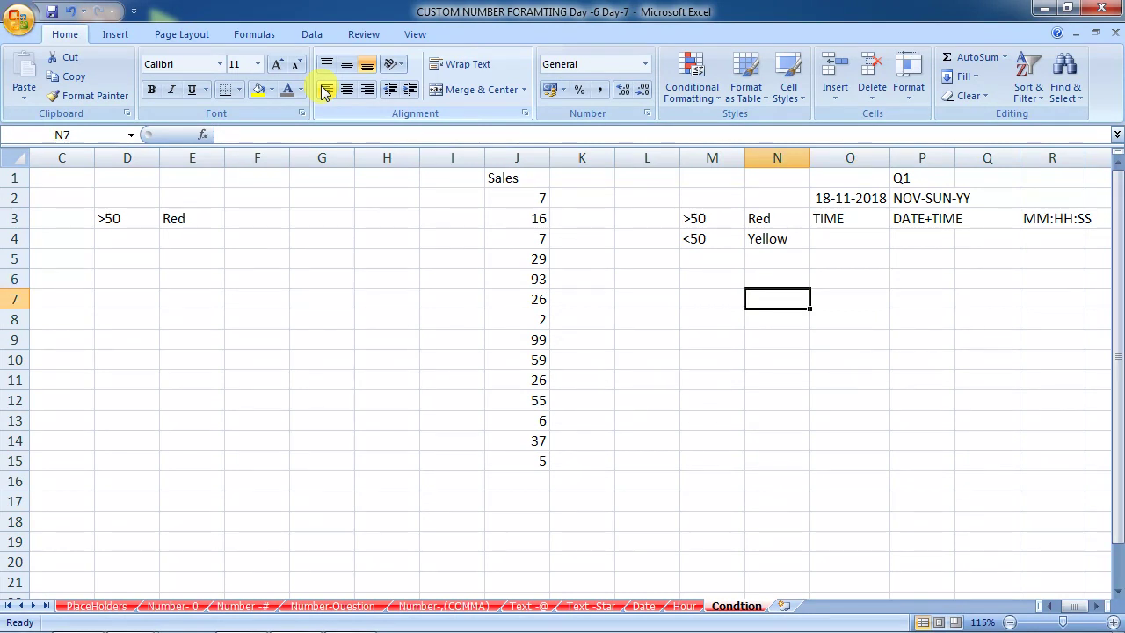
type("=R")
key("BackSpace")
key("BackSpace")
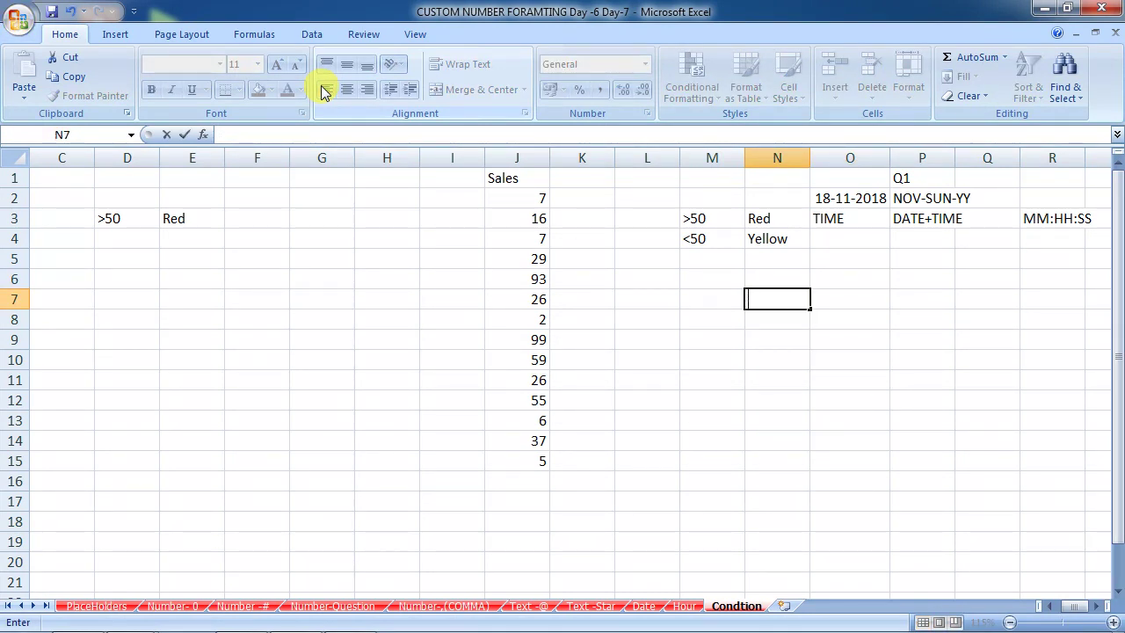
key("Up")
key("Up")
key("Up")
key("Up")
key("Up")
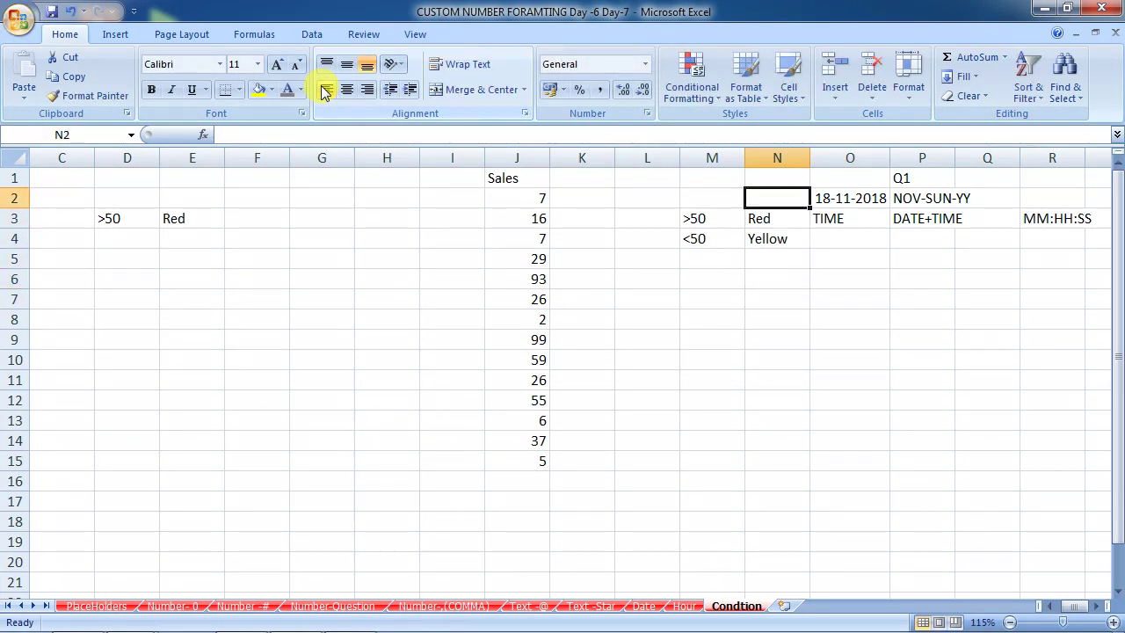
Label the questions Q1 in N2 and Q3 in N4
type("Q1")
key("Return")
type("Q")
type("Q3")
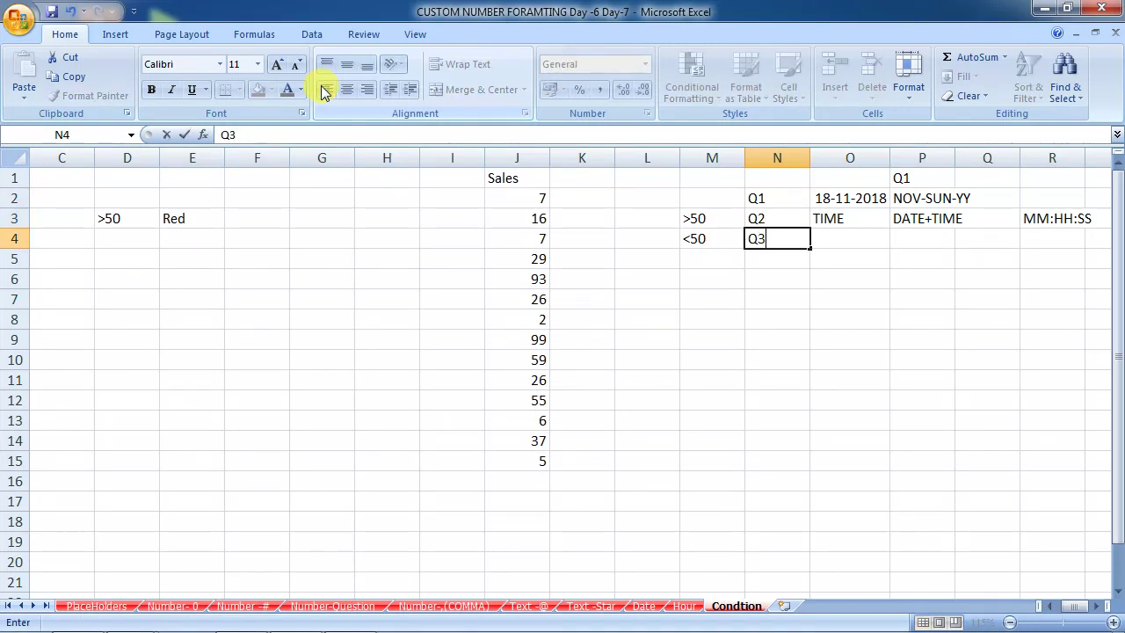
key("Return")
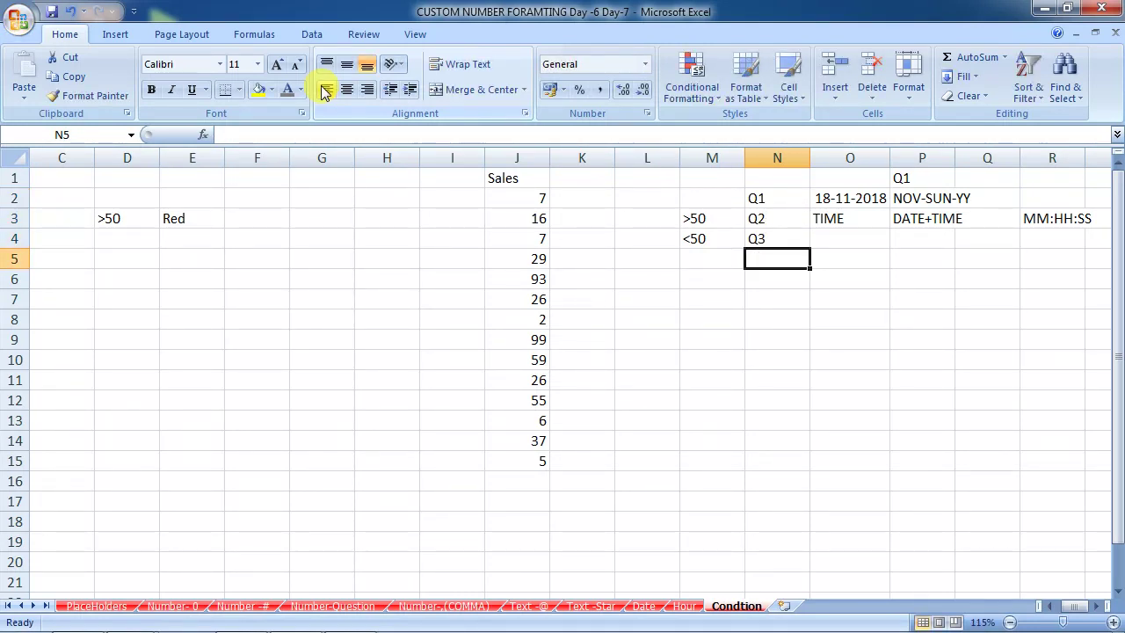
Enter =RANDBETWEEN(1,100) in O4
key("Up")
key("Right")
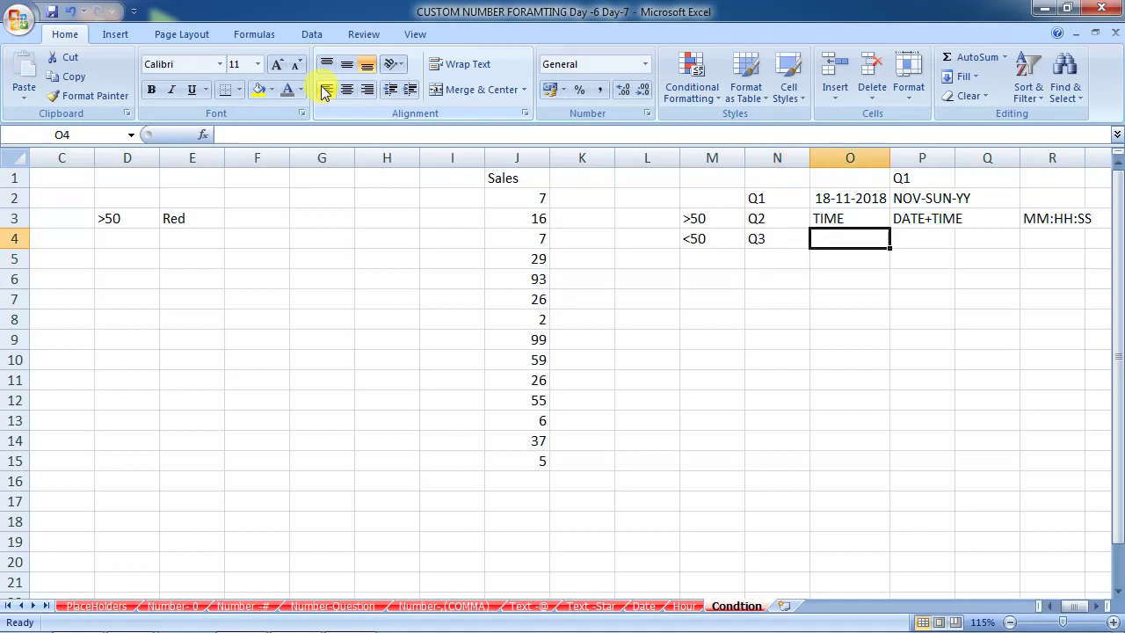
type("=RAND")
key("Down")
key("Tab")
type("1,100")
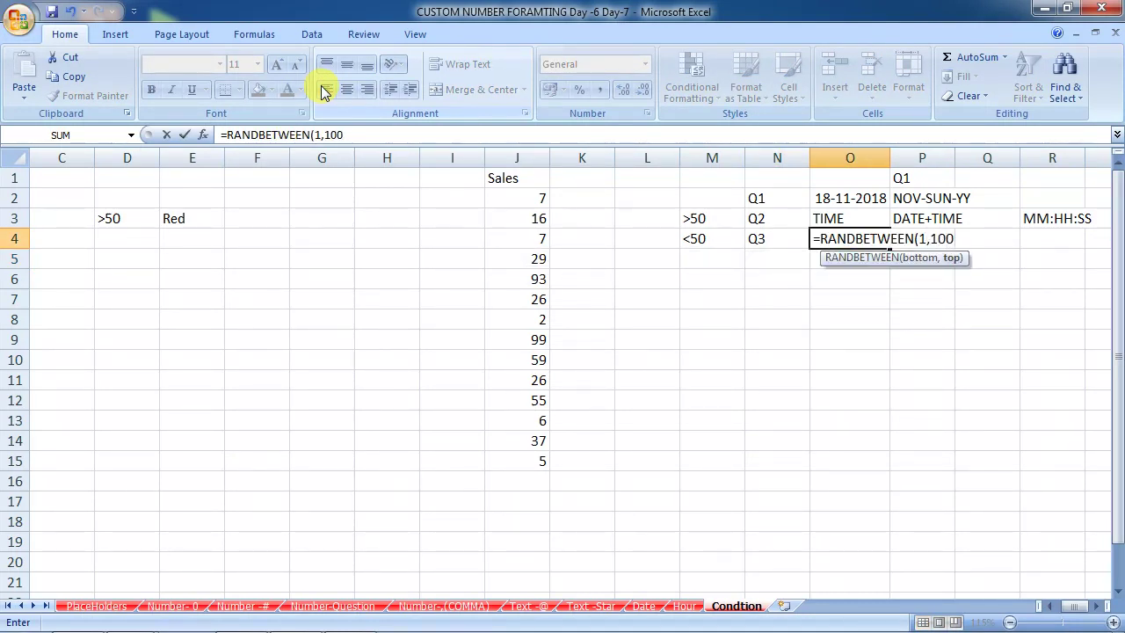
key("Return")
Fill the RANDBETWEEN formula down from O4 to O15
key("Up")
key("shift+Right")
key("Left")
key("Right")
key("shift+Down")
key("shift+Down")
key("shift+Down")
key("shift+Down")
key("shift+Down")
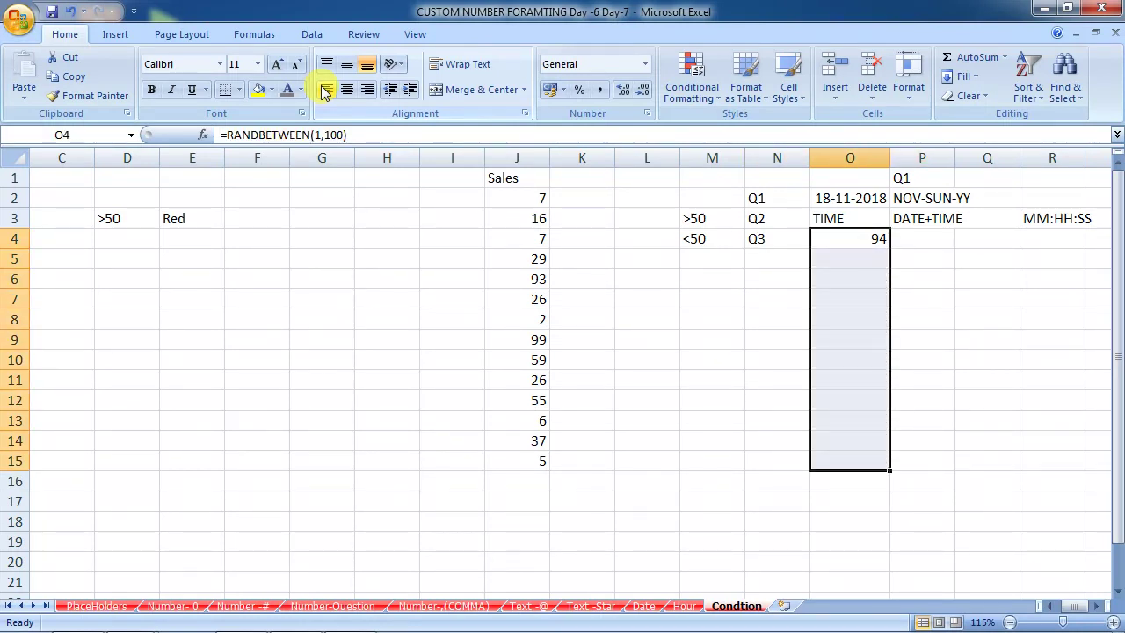
key("ctrl+d")
Copy O4:O15 and paste it back as fixed values only
key("ctrl+c")
key("alt+h")
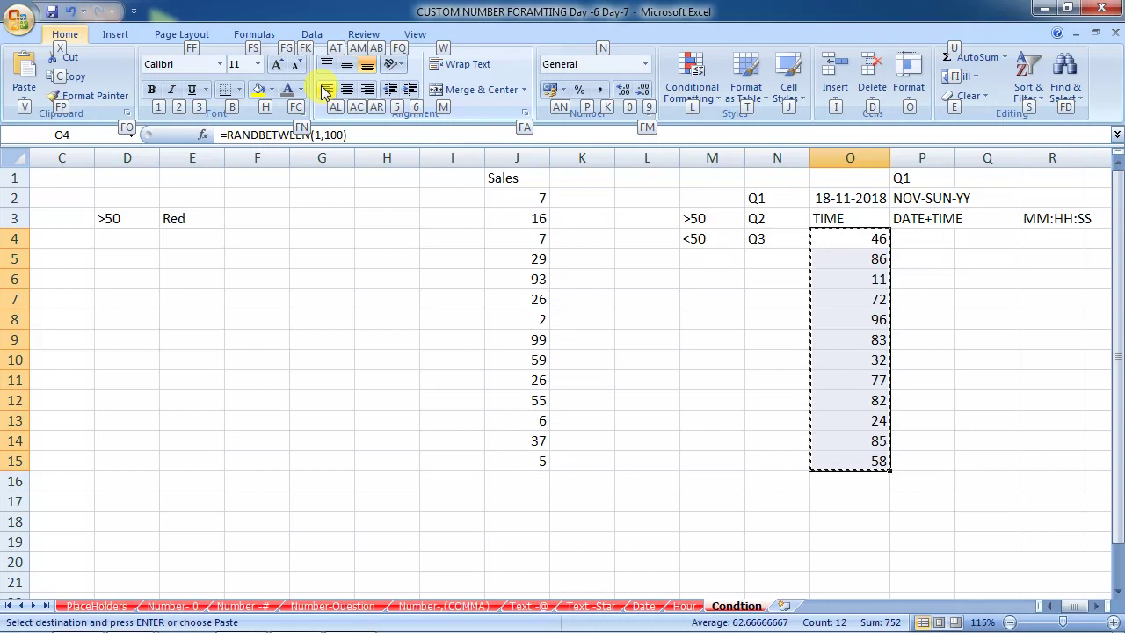
key("v")
key("v")
key("Escape")
key("Right")
key("Down")
key("Down")
Enter the condition <=40 in P6 with BLUE beside it in Q6
type(">")
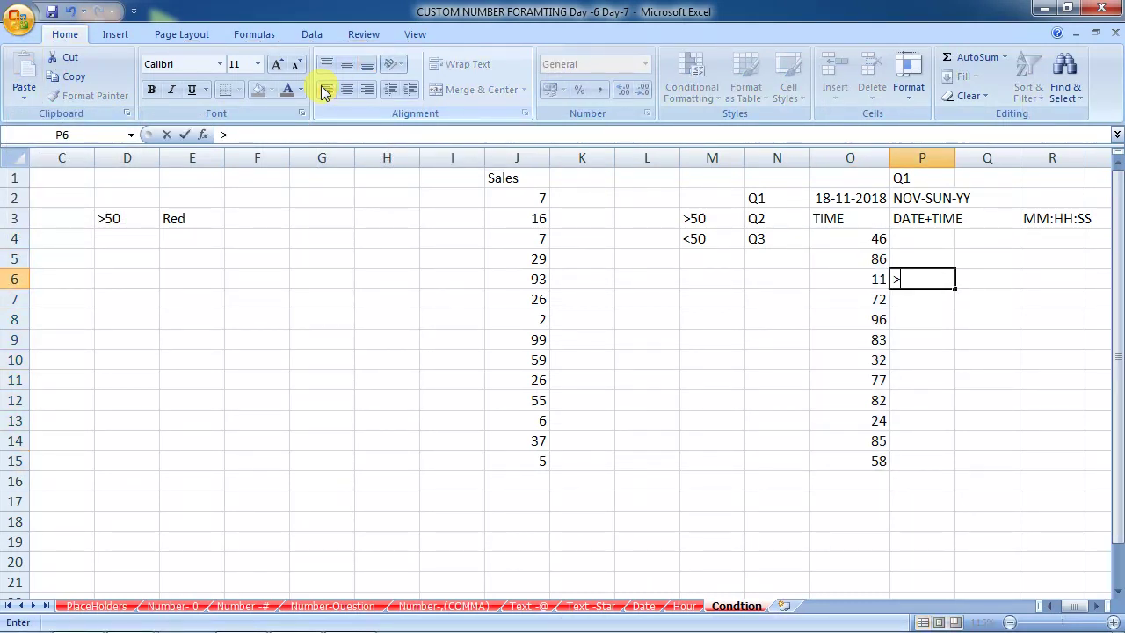
type("<")
type("40")
key("Return")
key("Up")
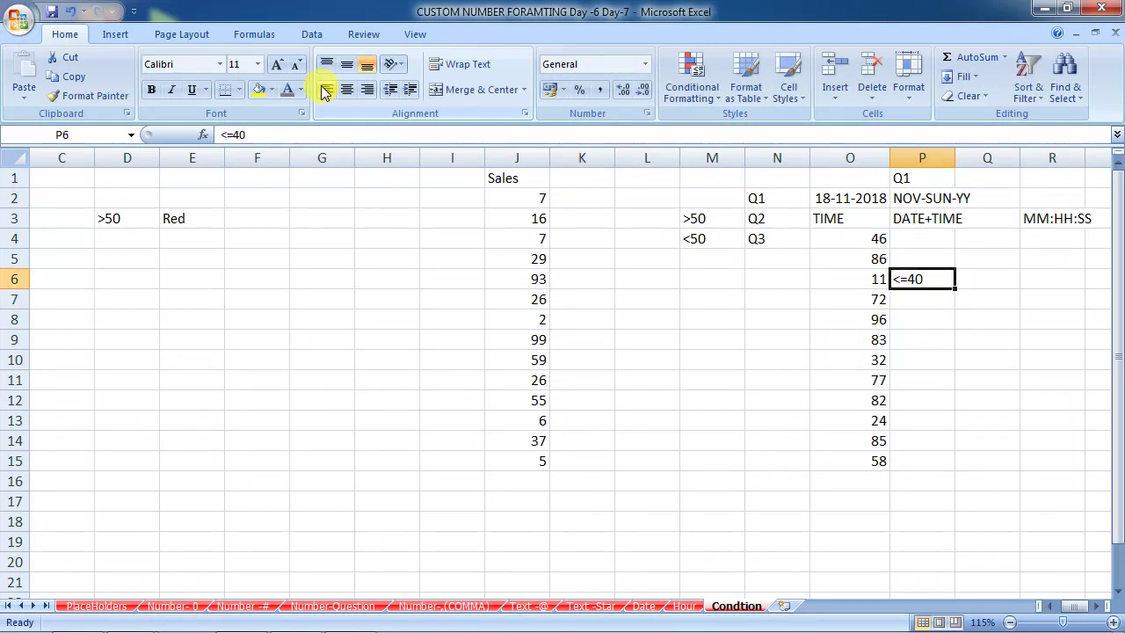
key("Right")
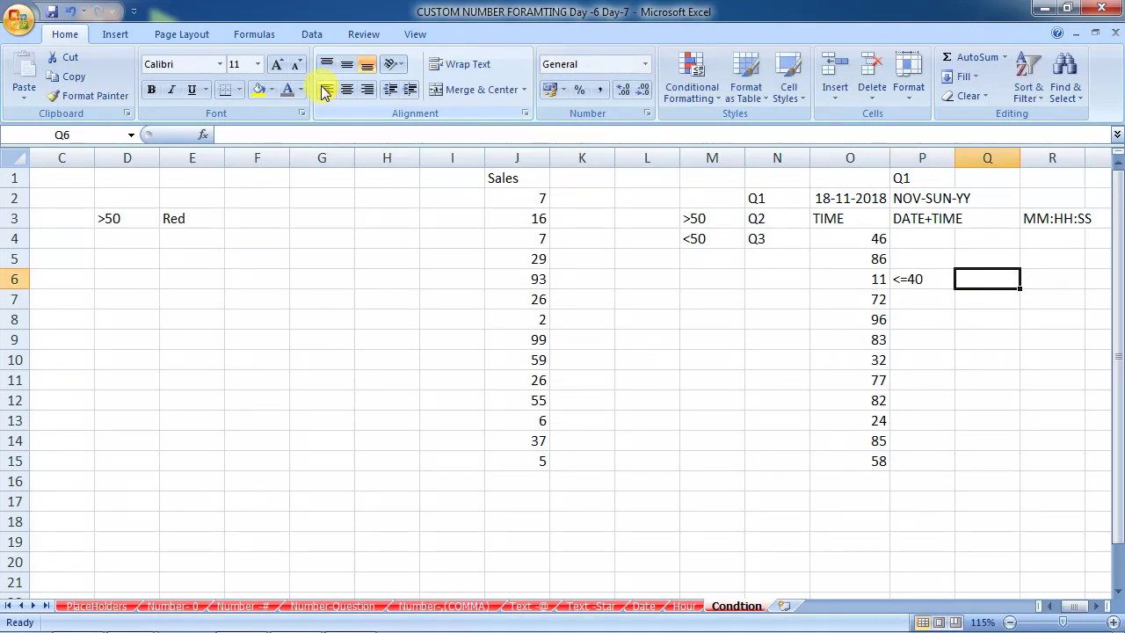
type("BLUE")
key("Return")
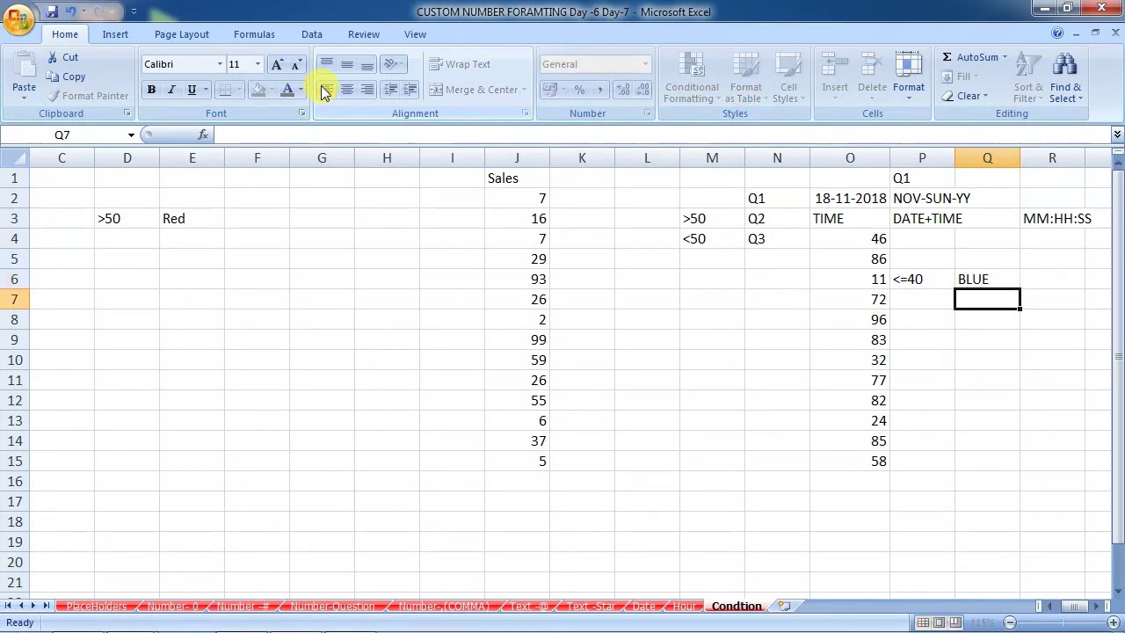
Enter the condition > in P7 with RED beside it in Q7
key("Left")
type(">")
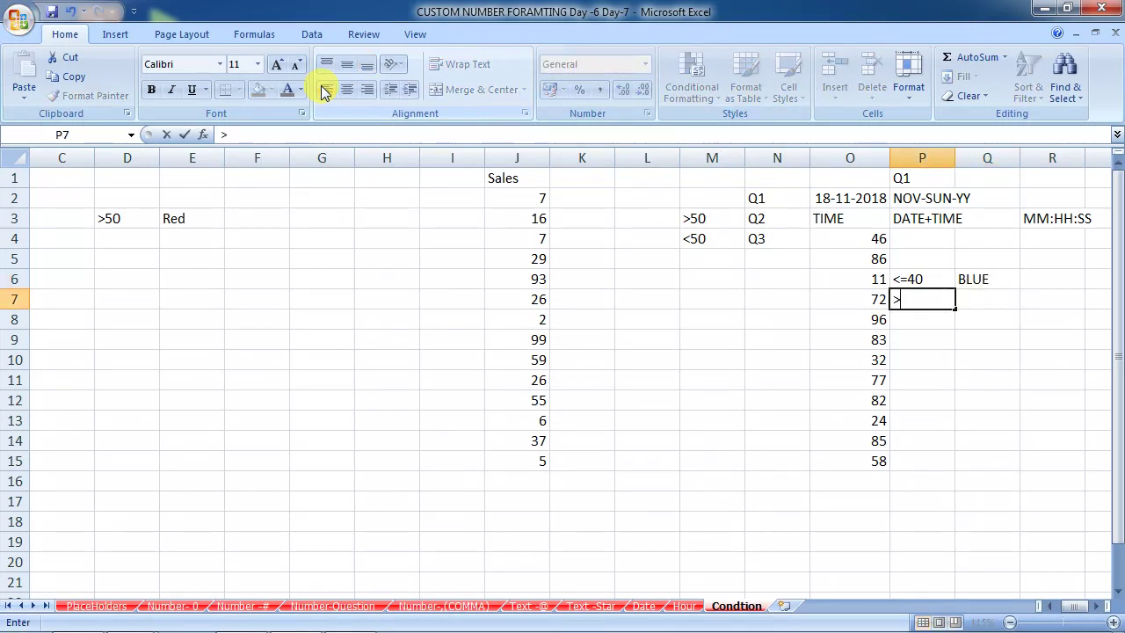
key("Return")
key("Up")
key("Right")
type("RED")
key("Return")
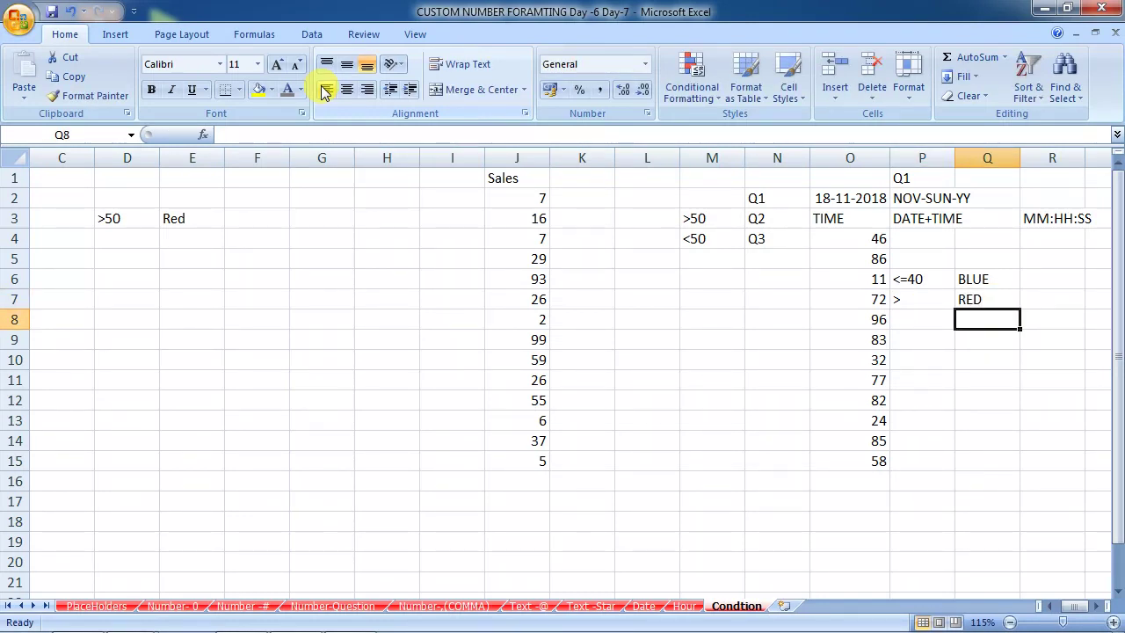
Put NAME followed by a run of # signs in cell N18
key("Left")
key("Left")
key("Left")
key("Down")
key("Down")
key("Down")
key("Down")
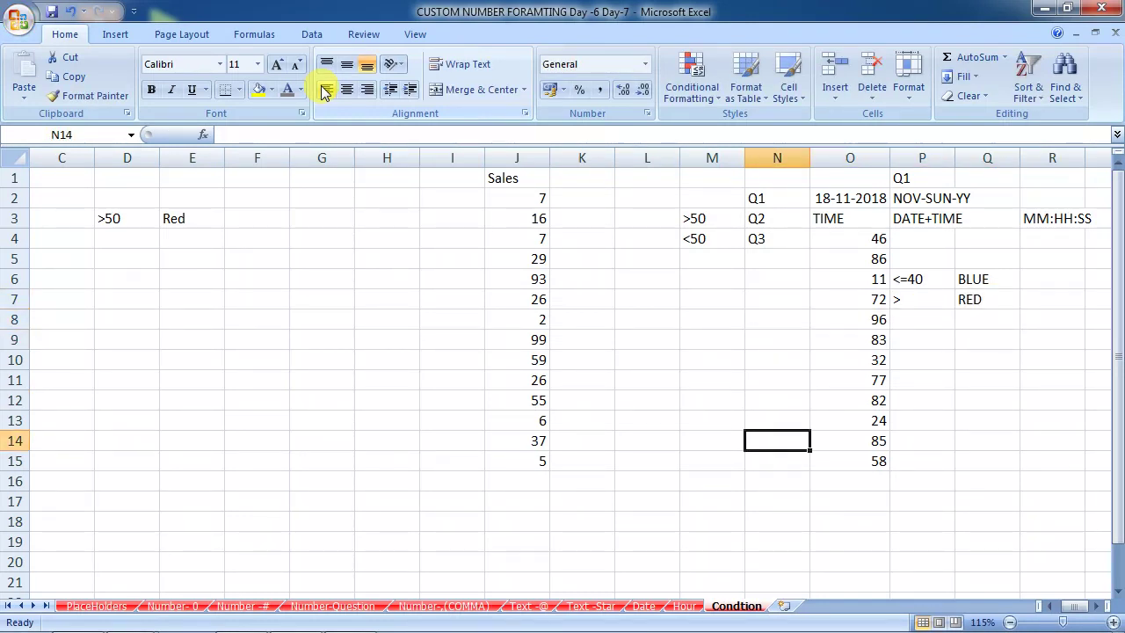
key("Down")
key("Down")
key("Down")
type("NAME")
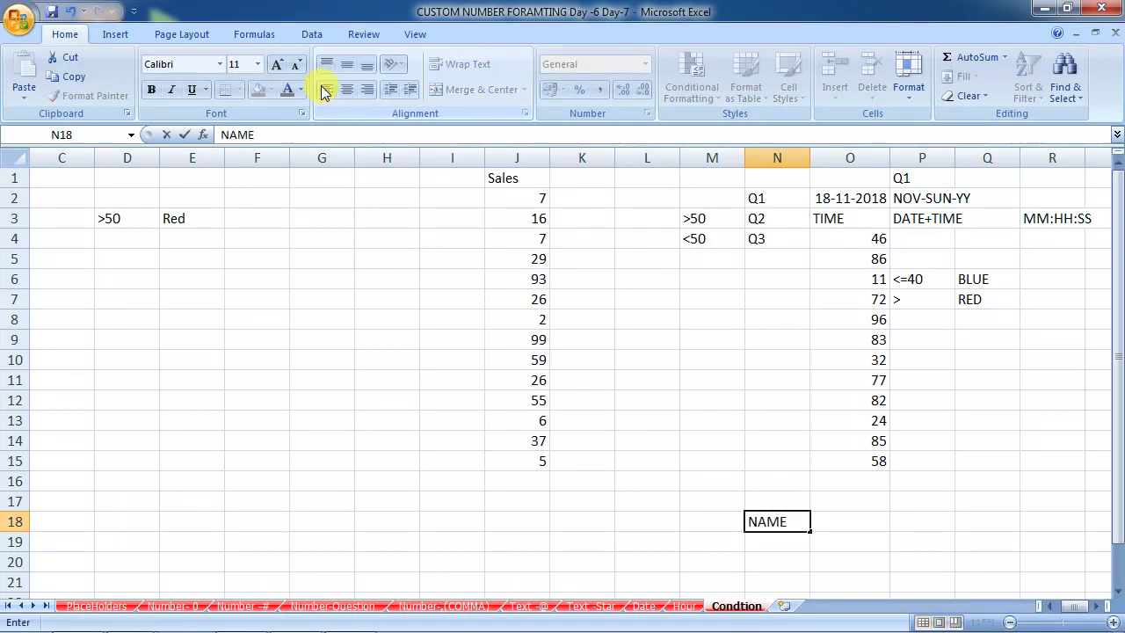
type("######################")
key("Return")
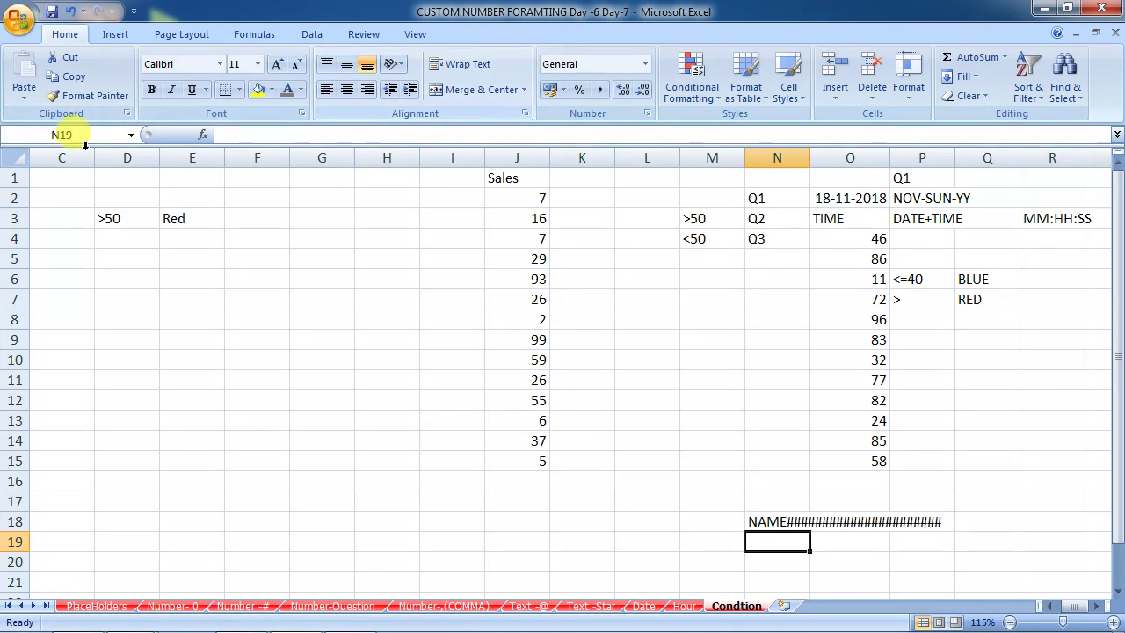
left_click(543, 607)
left_click(592, 606)
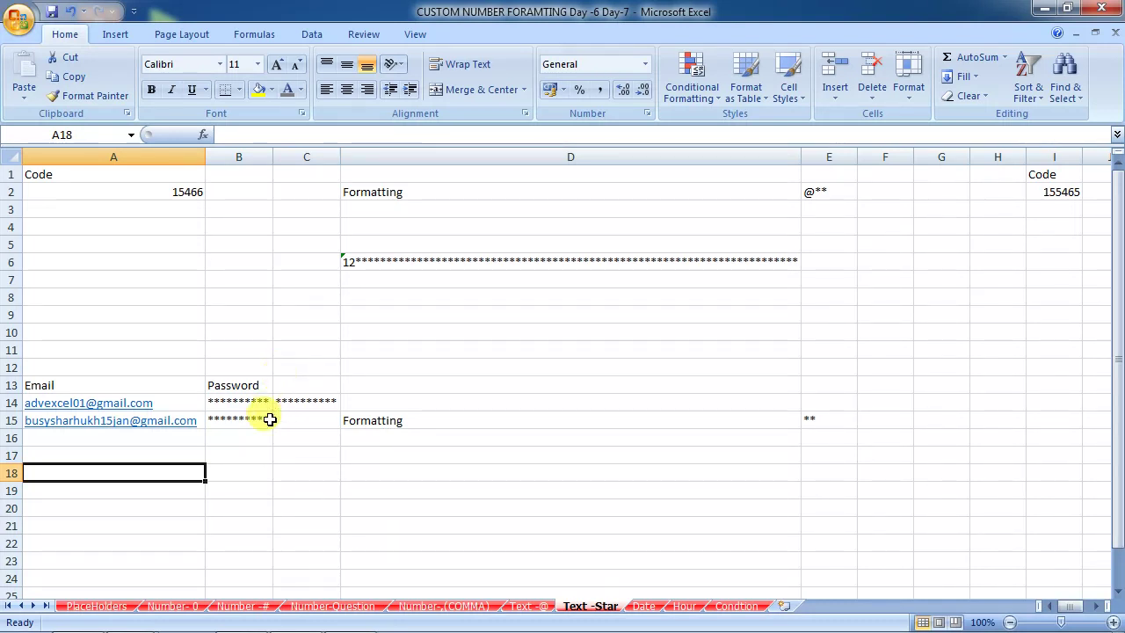
left_click(494, 257)
scroll(494, 255, "down", 3)
scroll(493, 254, "up", 3)
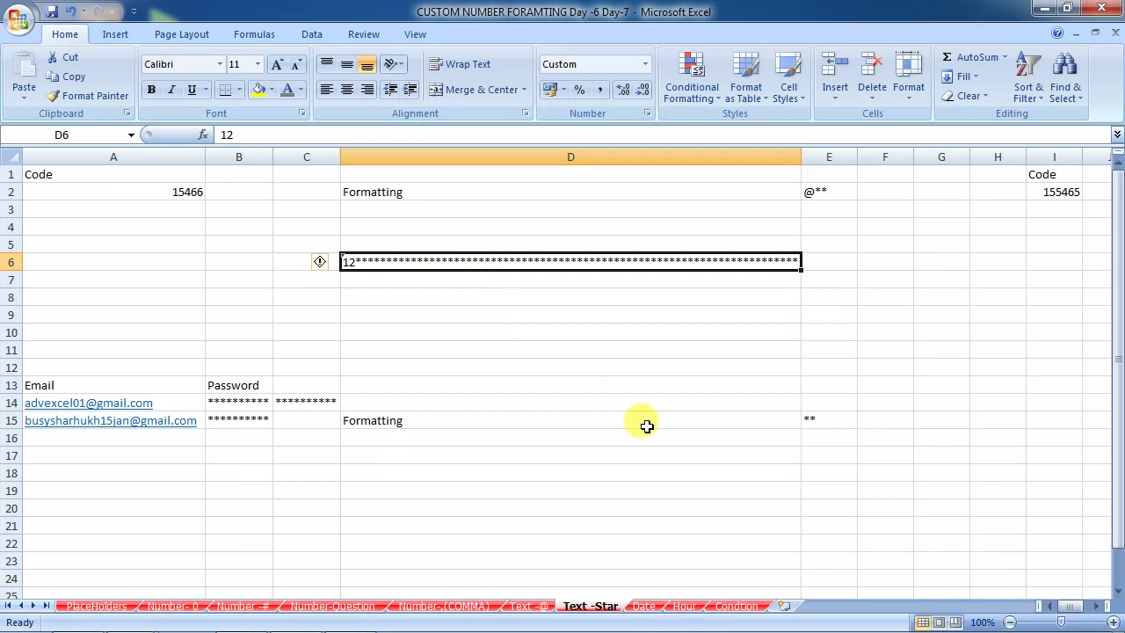
left_click(735, 607)
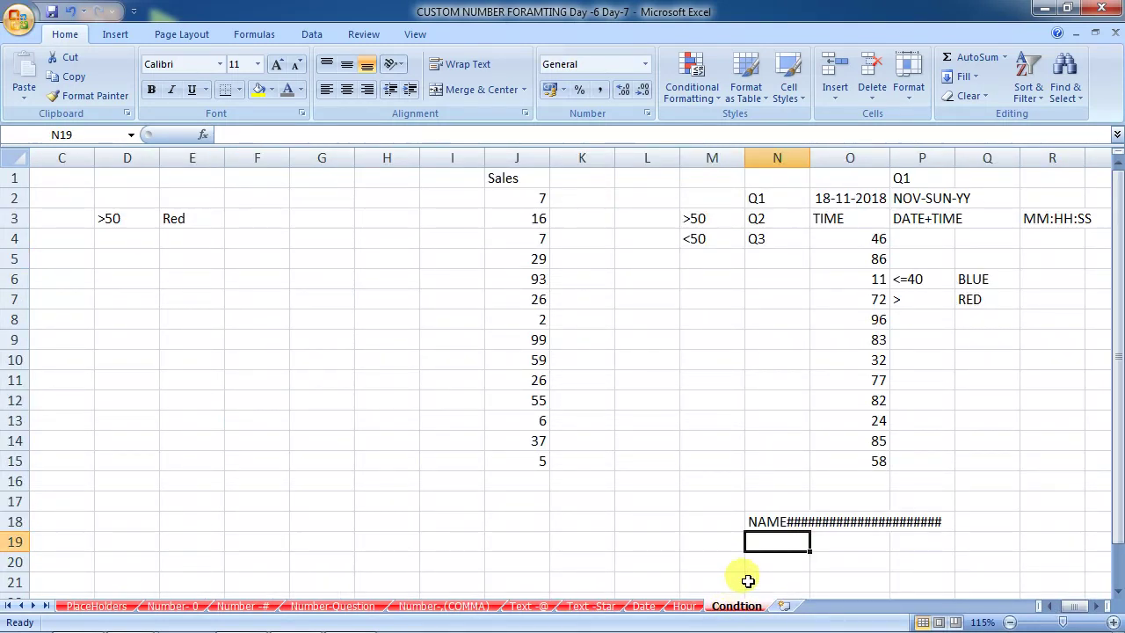
scroll(745, 580, "down", 2)
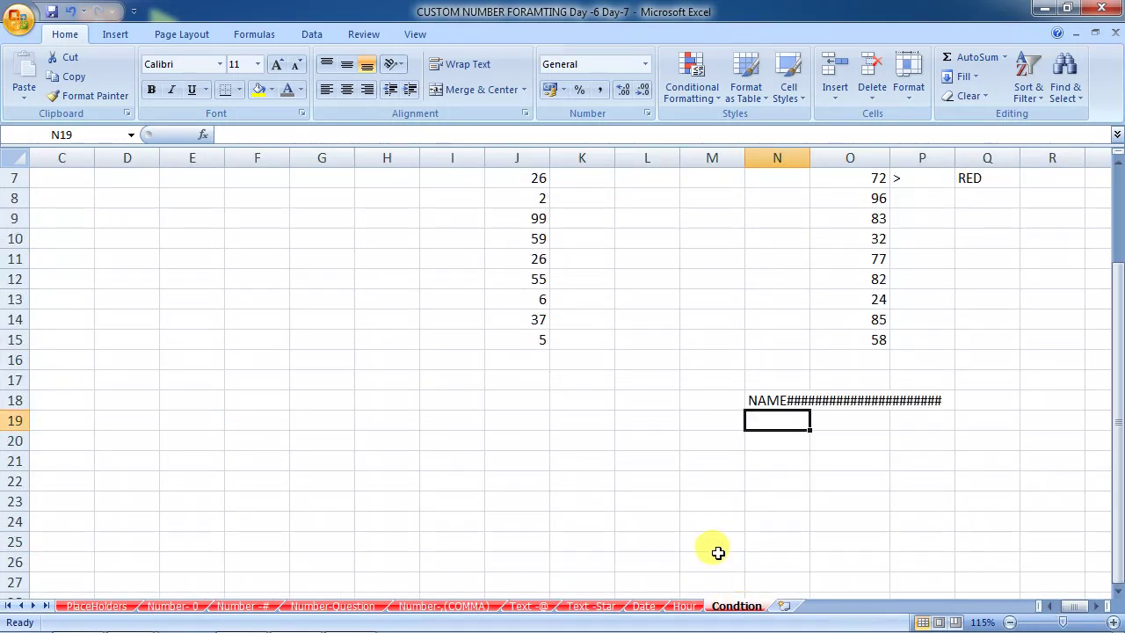
Enter NAME followed by a run of & signs in cell N19
type("NAME")
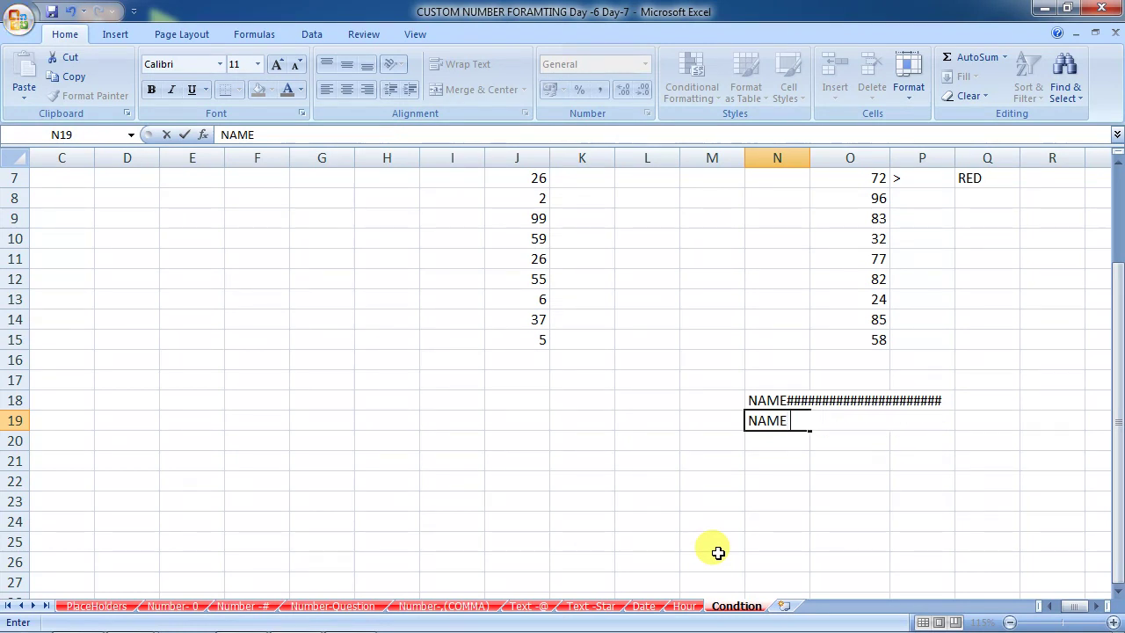
type(" &&&&&&&&&&&&&&&&&&&&&")
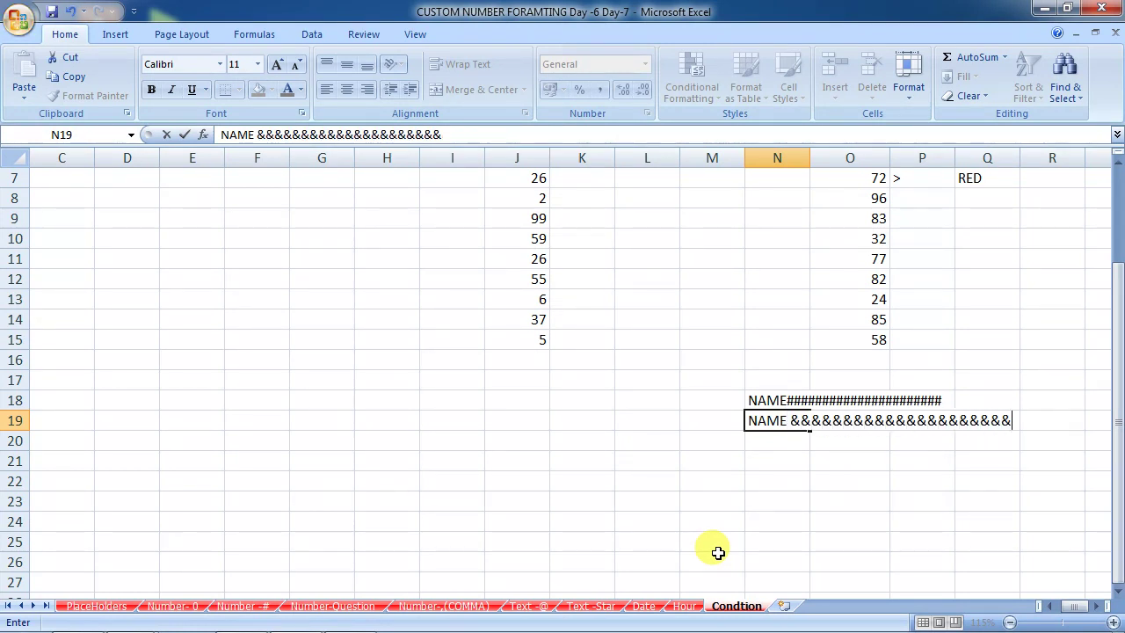
type("&&&")
key("Return")
key("Up")
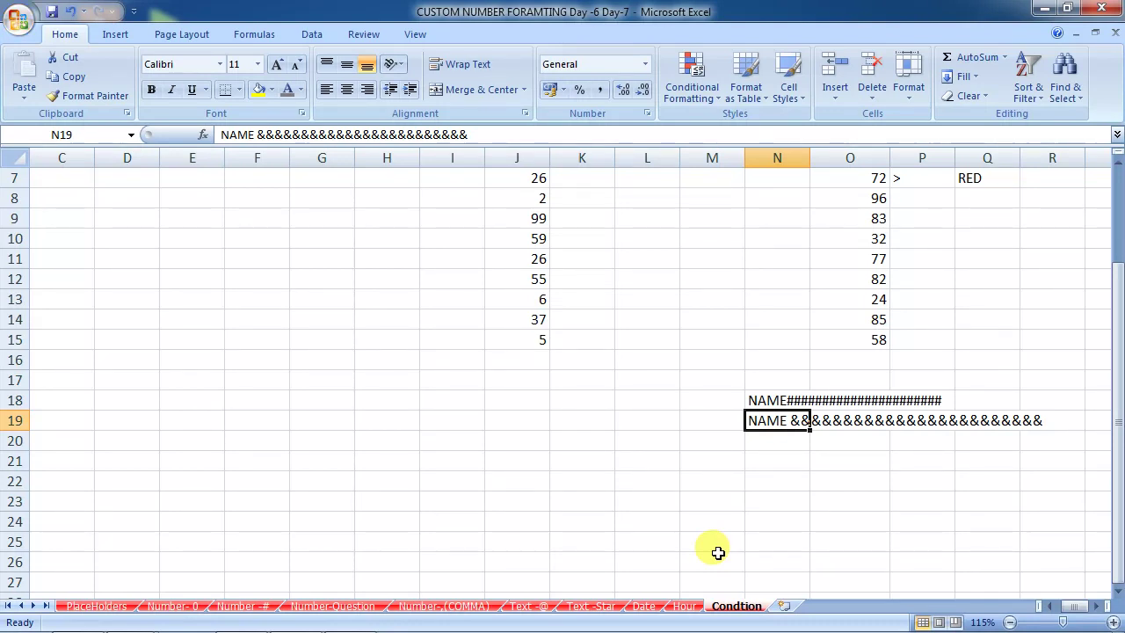
Label M18, M19 and M20 as Q4, Q5 and Q7
key("Up")
key("Left")
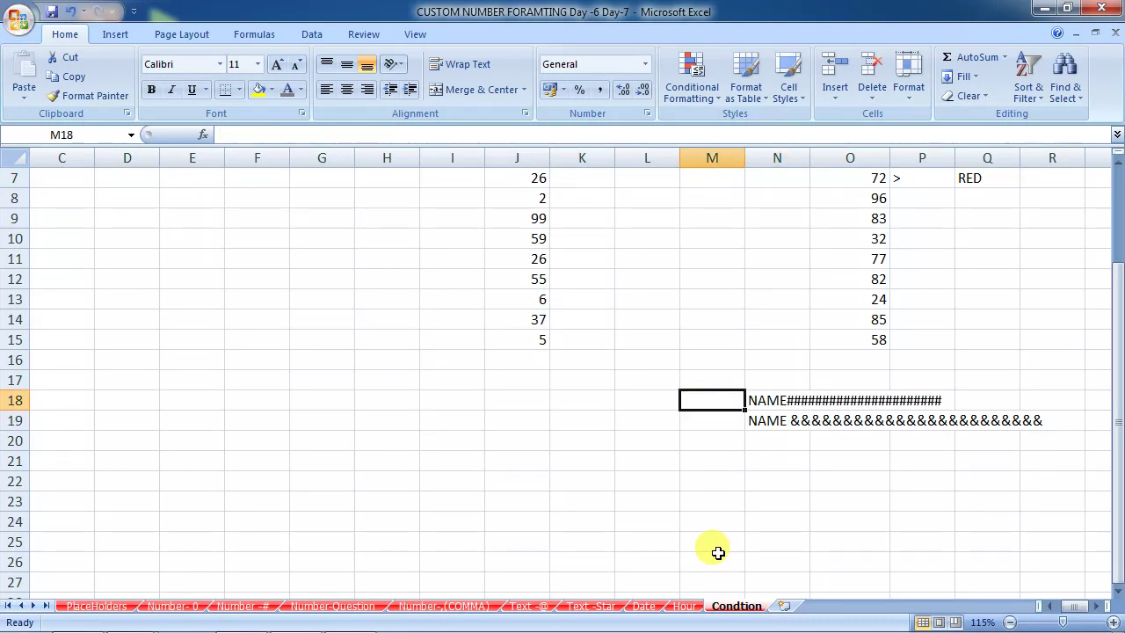
type("Q4")
key("Return")
type("Q5")
key("Return")
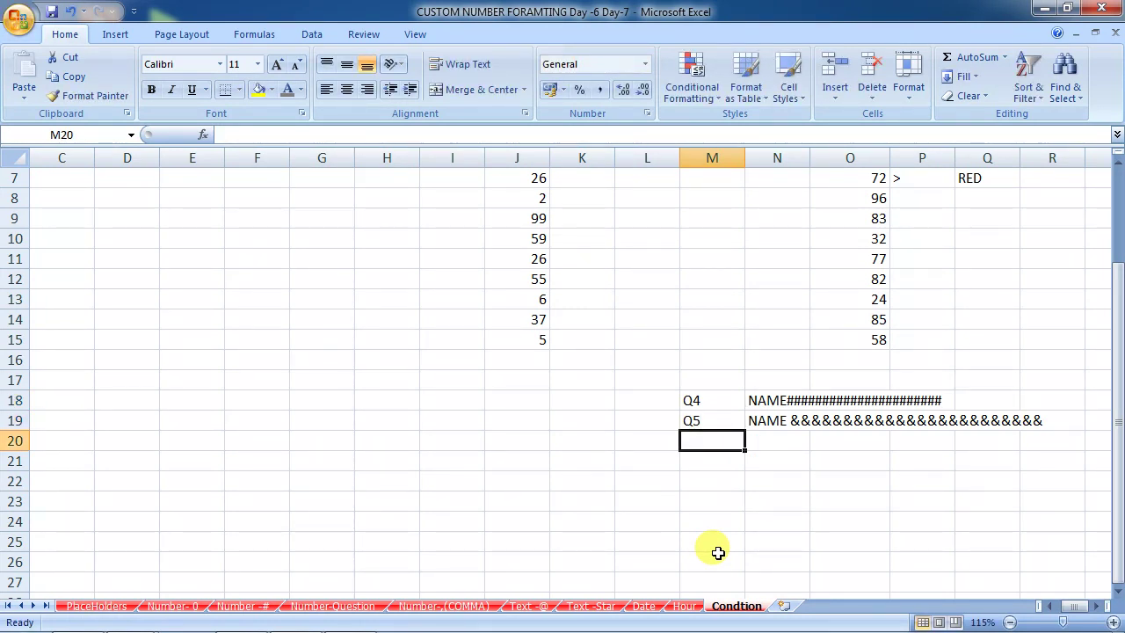
type("Q7")
key("Return")
key("Up")
key("Right")
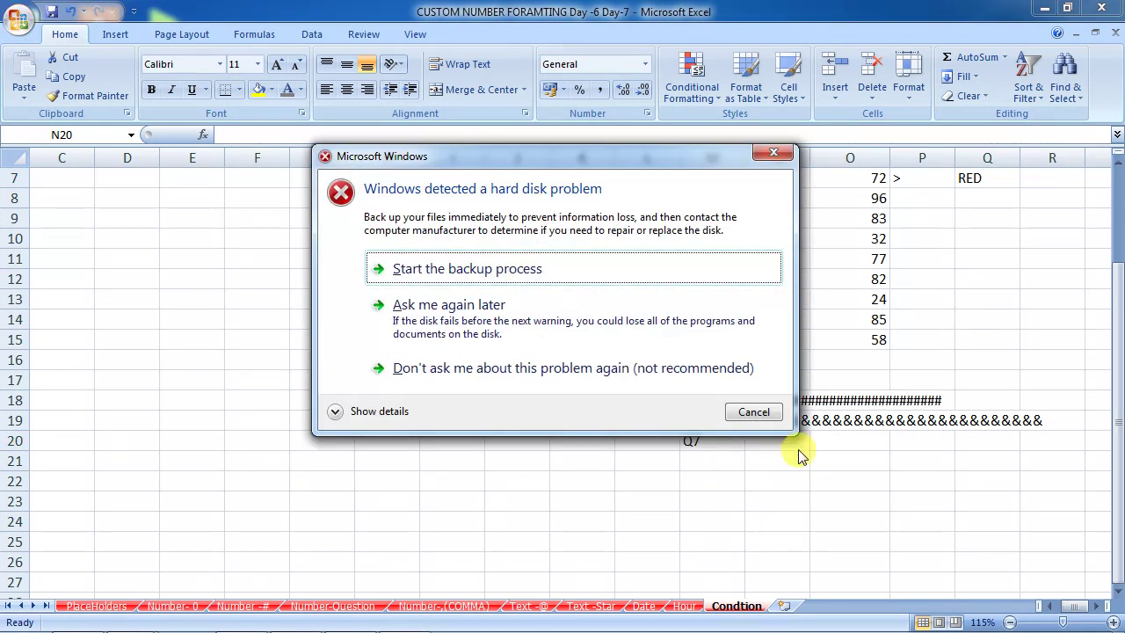
Postpone the Windows hard-disk warning with 'Ask me again later'
left_click(494, 320)
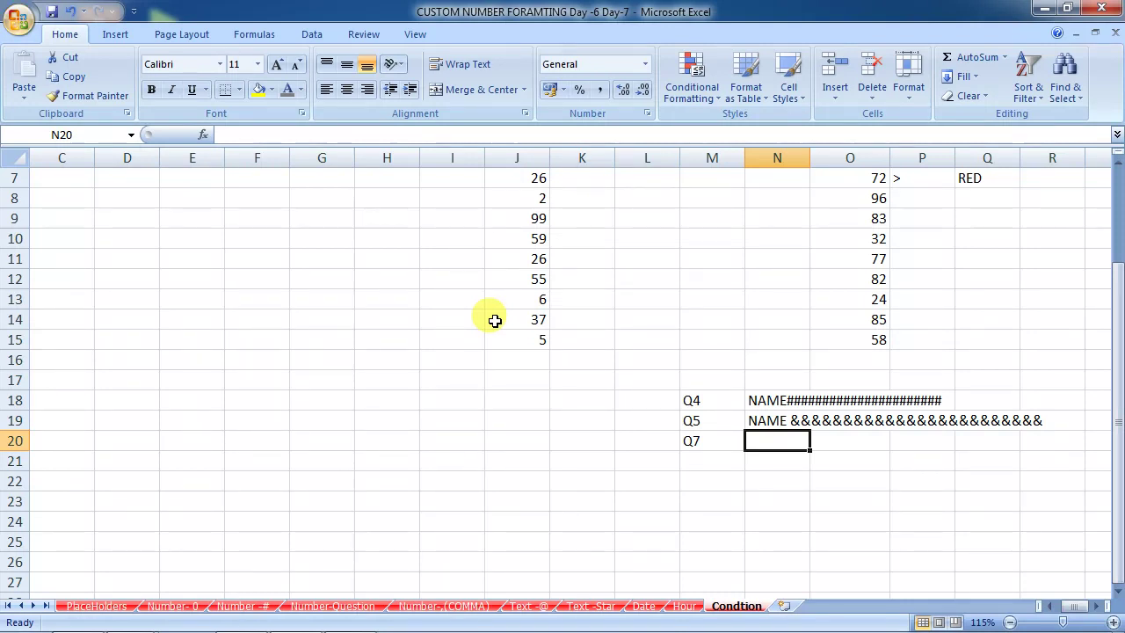
Select column N, then close Excel and decline saving the workbook
left_click(762, 158)
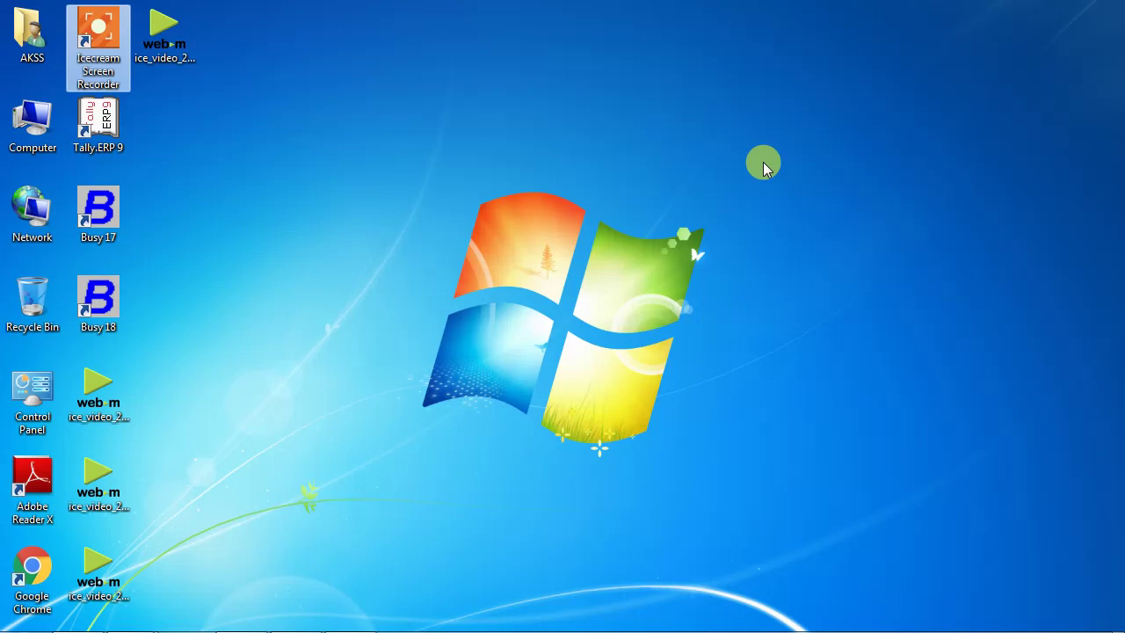
left_click(296, 613)
left_click(1102, 8)
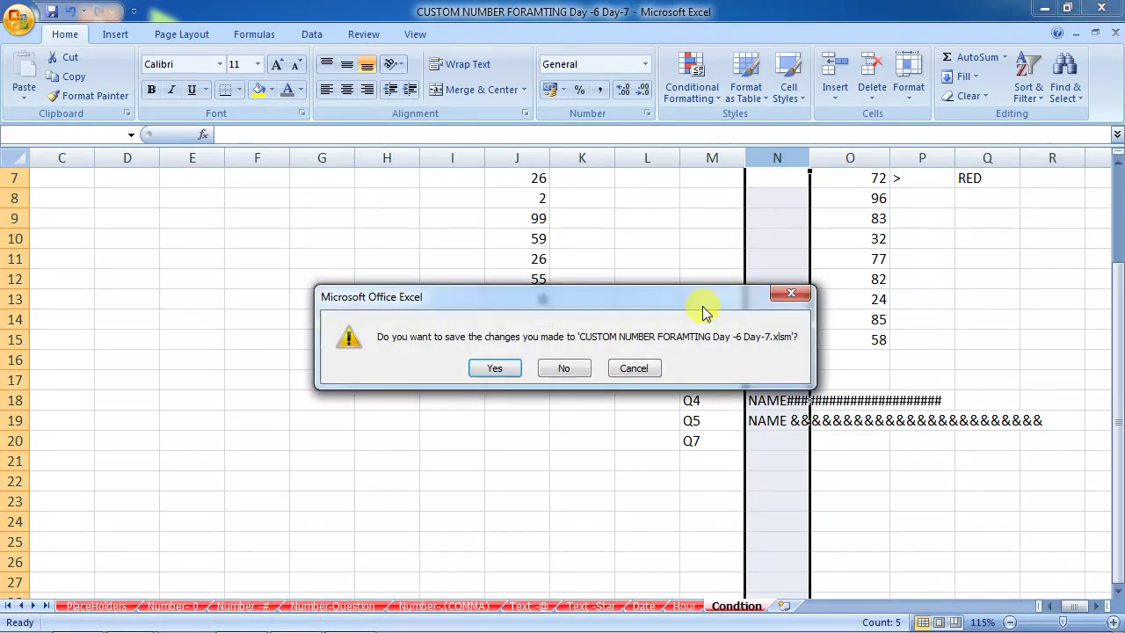
left_click(573, 367)
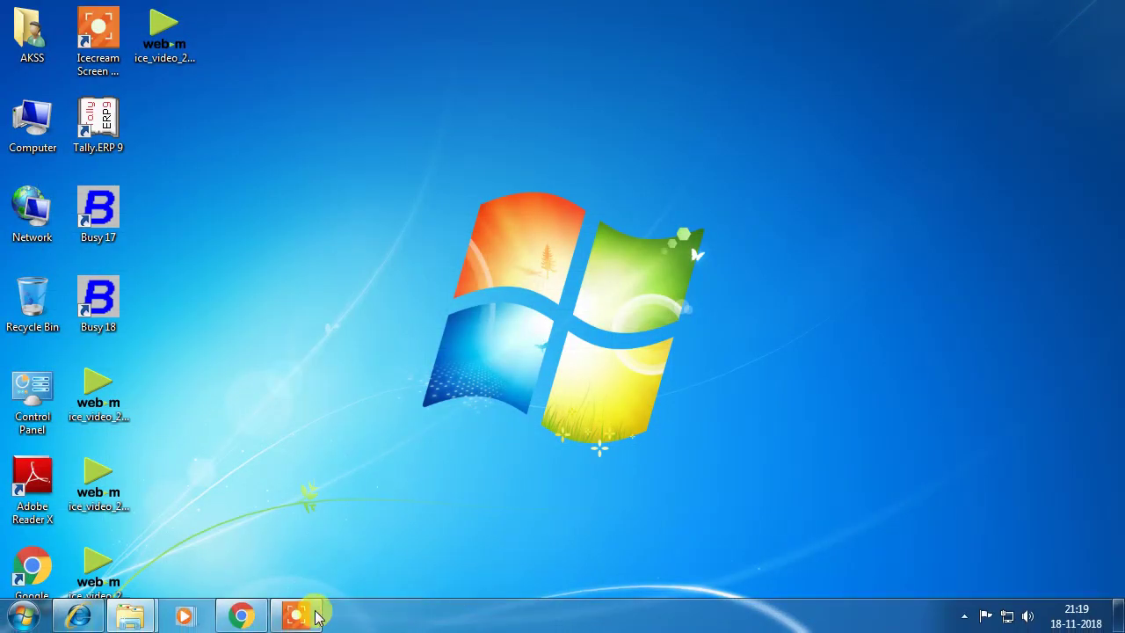